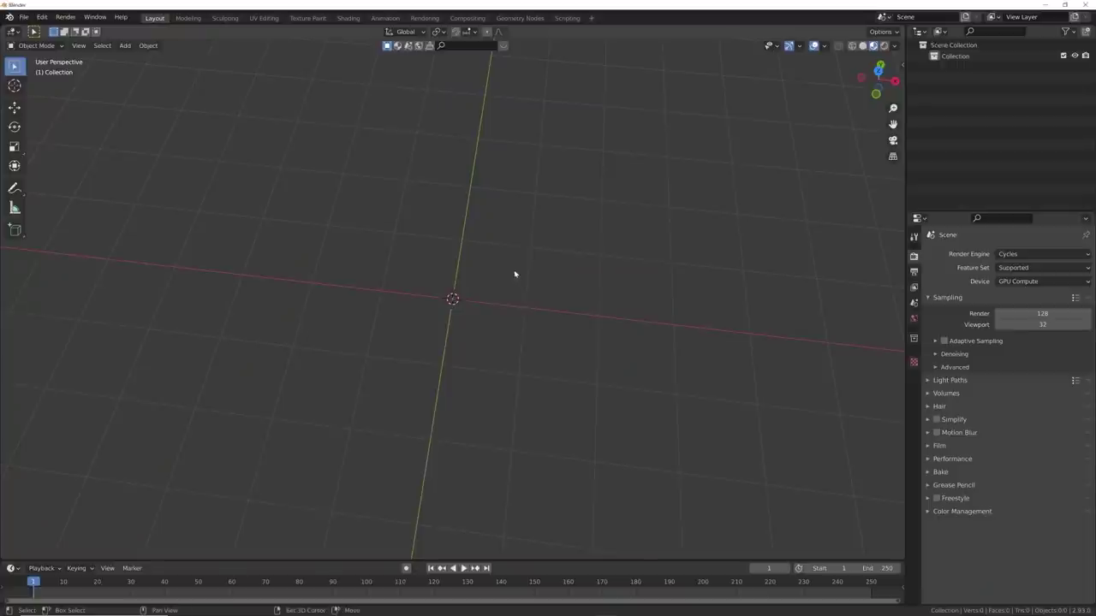
Add an ico sphere mesh at the centre of the empty scene.
key(shift+a)
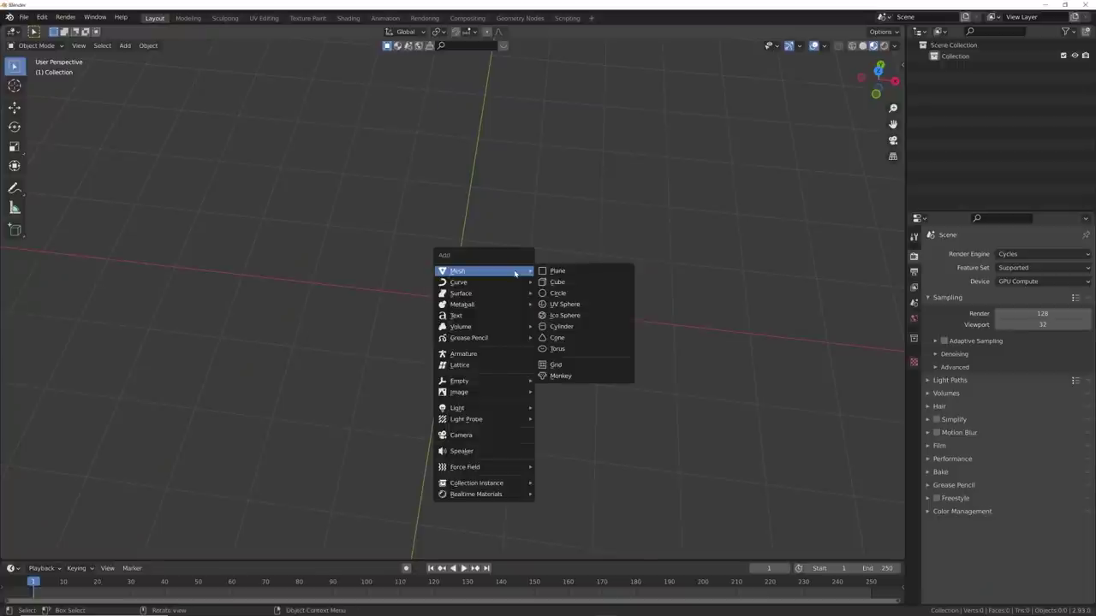
click(566, 316)
scroll(497, 311, up, 1)
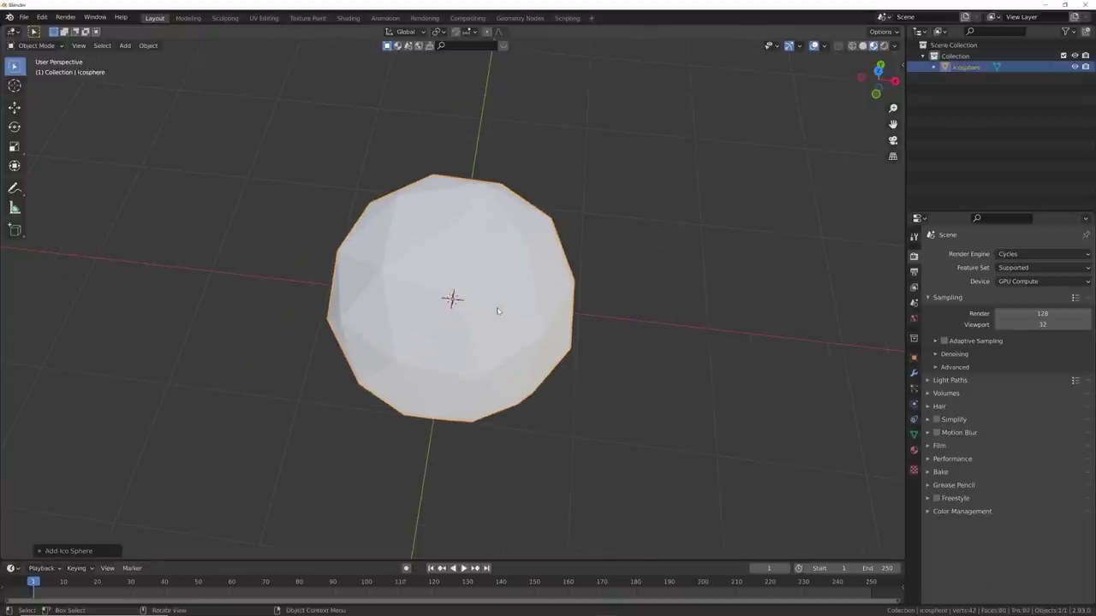
middle_drag(493, 307, 517, 276)
Subdivide the whole ico sphere mesh, raising the cuts and smoothness until it becomes a dense, round sphere.
key(Tab)
right_click(517, 274)
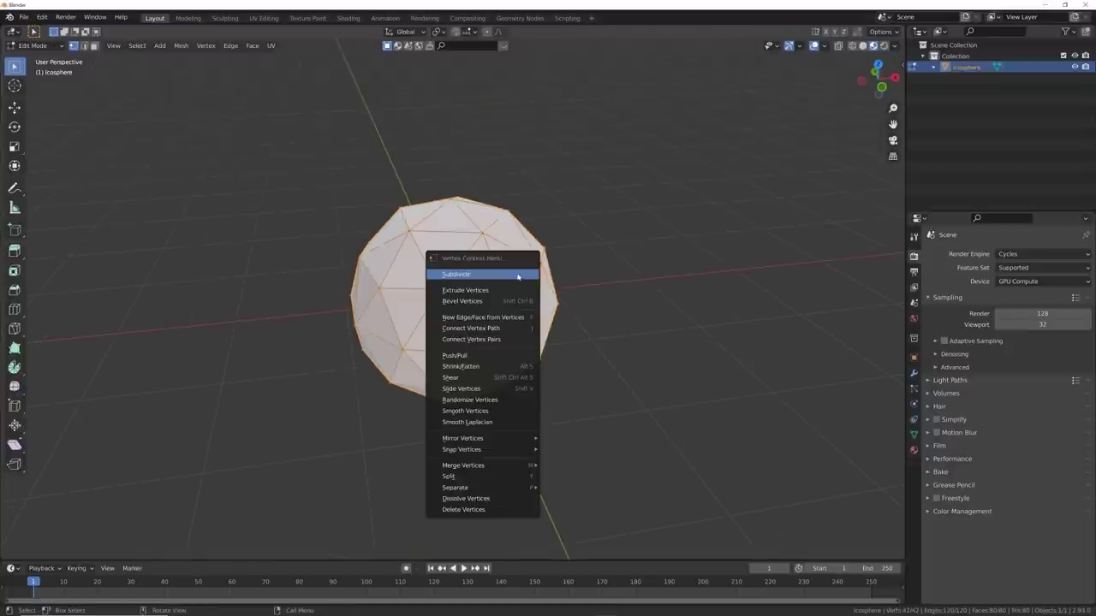
click(517, 276)
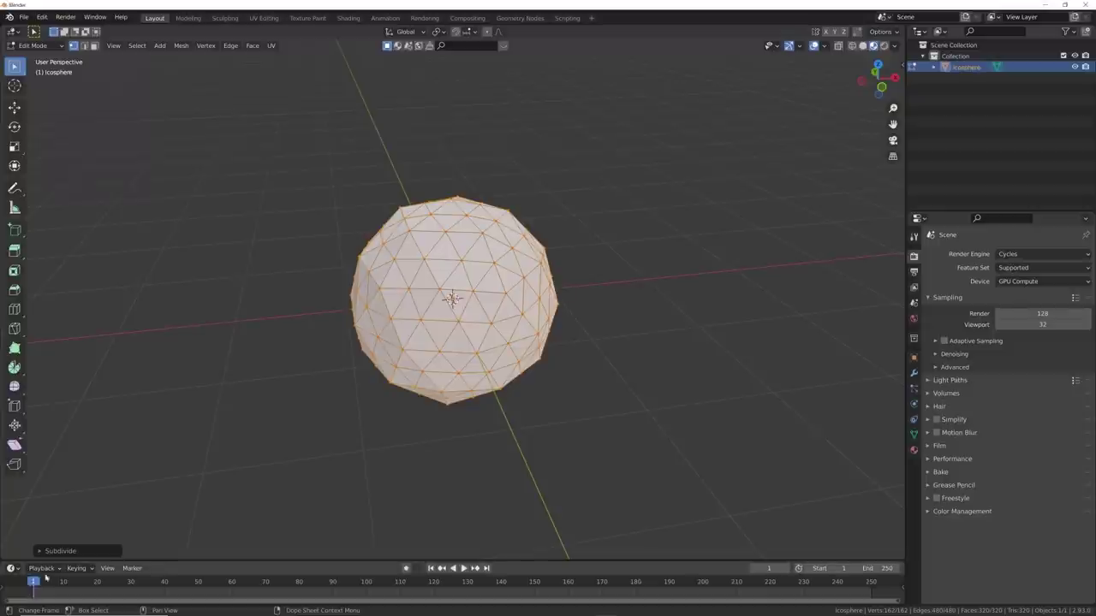
click(58, 550)
drag(152, 489, 248, 477)
key(Tab)
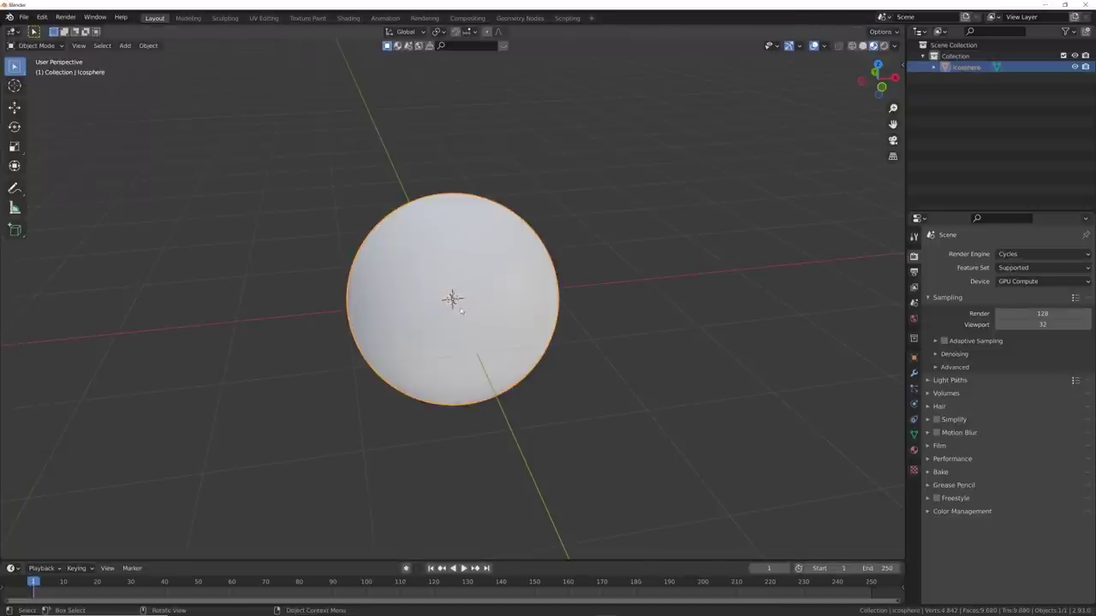
Switch to the Shading workspace and create a new material on the sphere.
middle_drag(443, 356, 516, 274)
scroll(516, 274, up, 1)
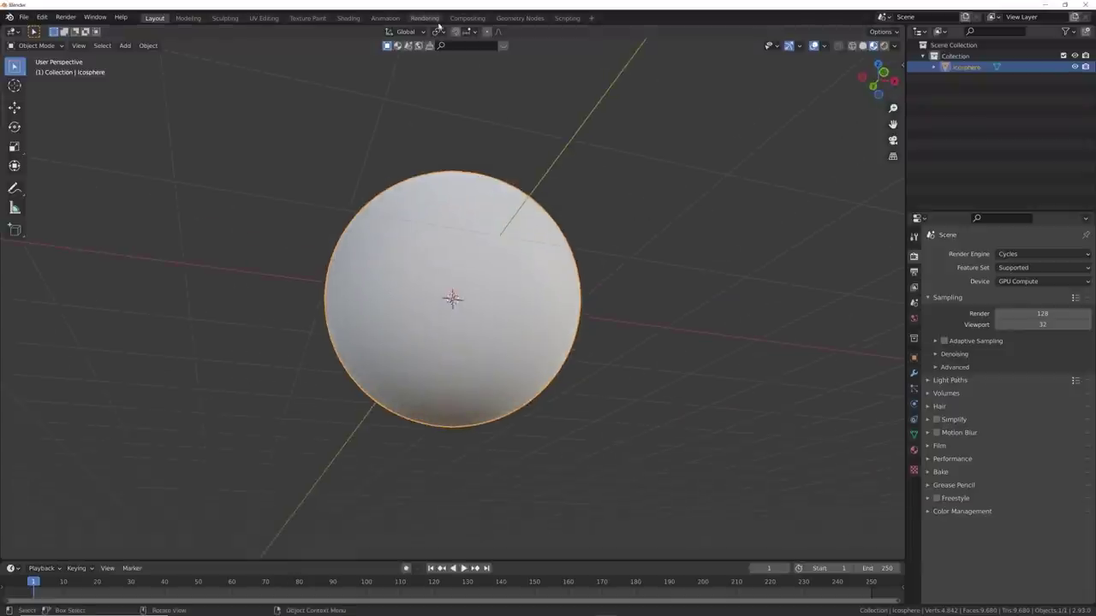
click(351, 19)
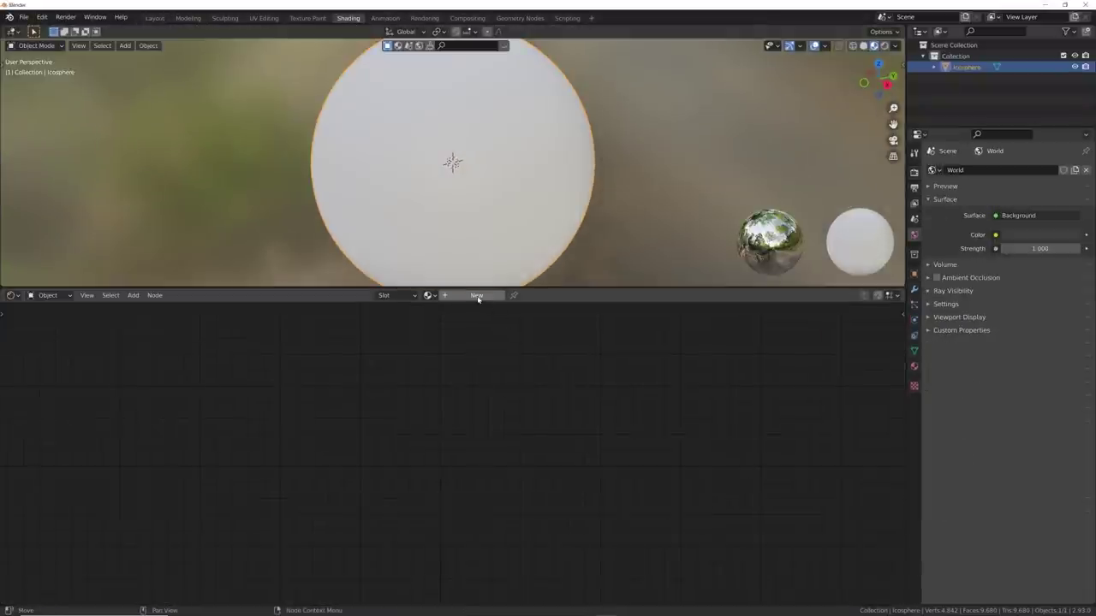
click(472, 295)
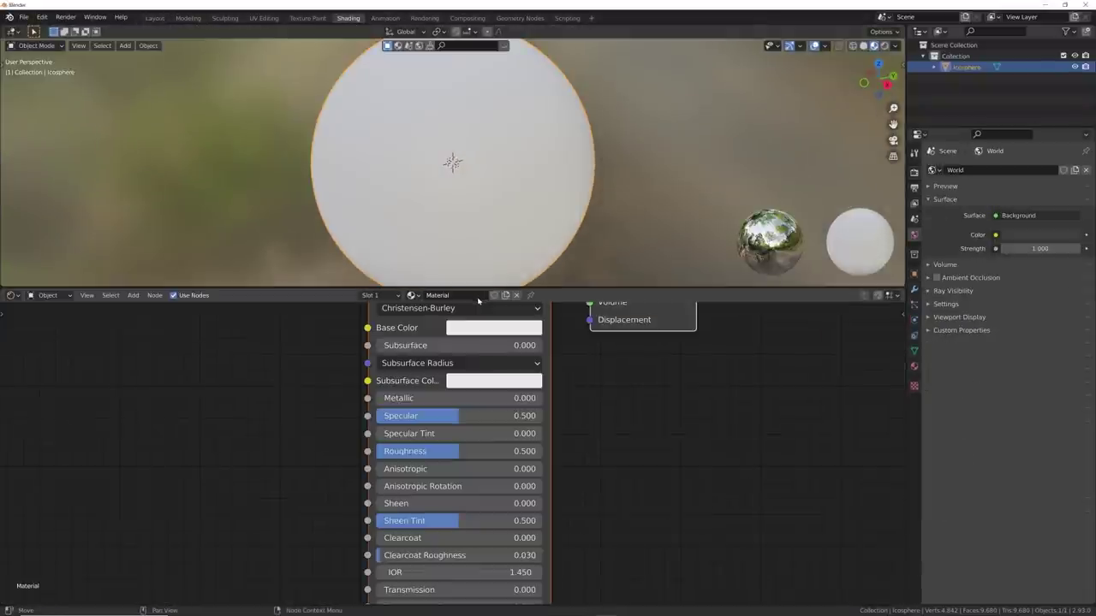
Add a ColorRamp node beside the Principled BSDF and connect its Color output to Base Color.
key(shift+a)
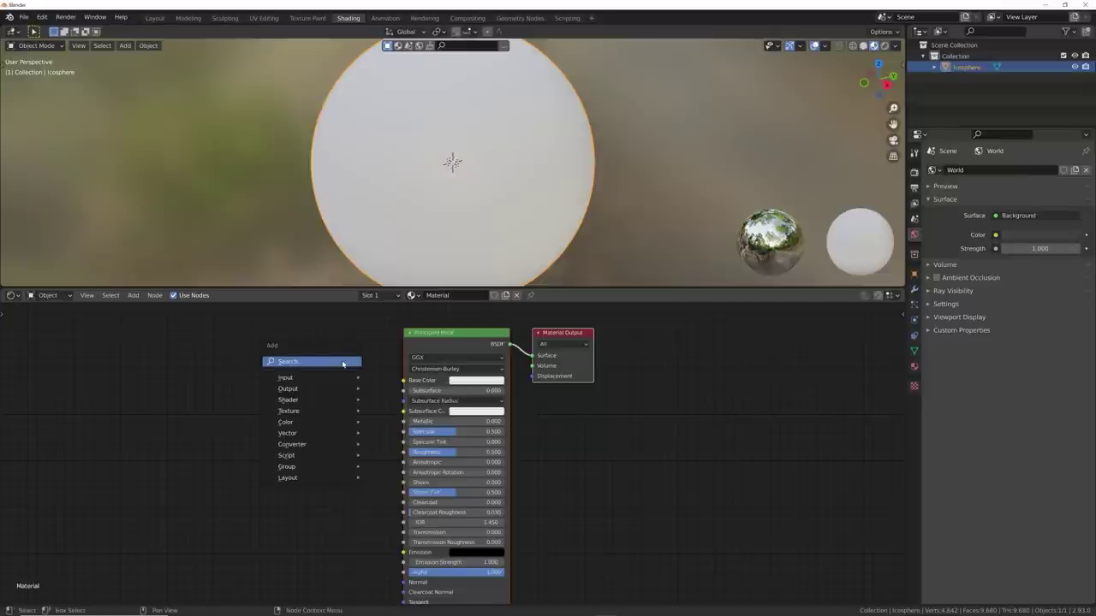
click(344, 365)
text(col)
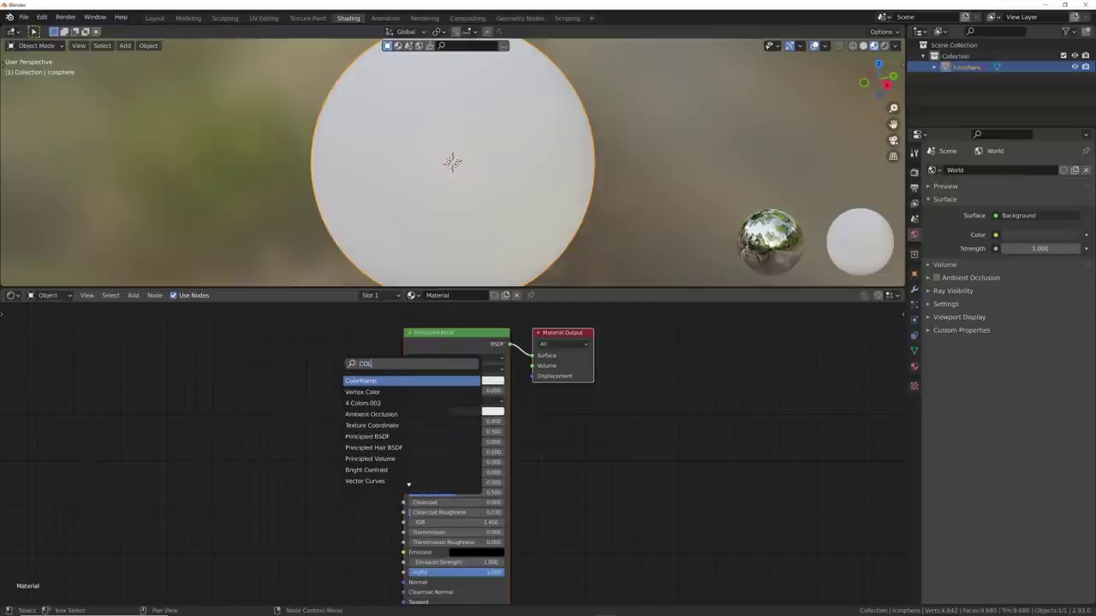
click(434, 379)
click(337, 365)
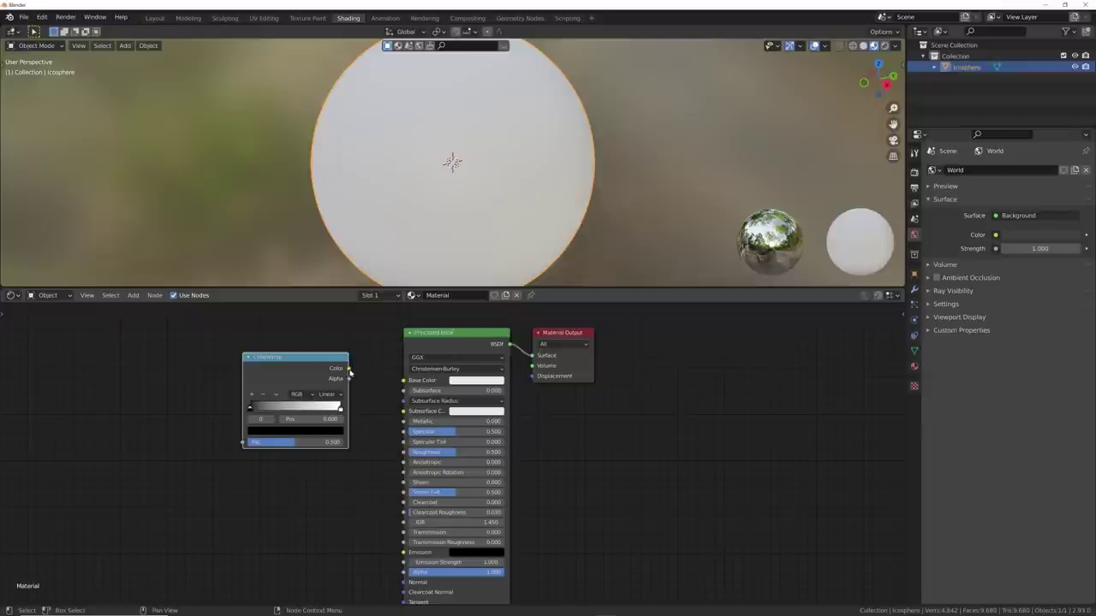
drag(349, 370, 402, 383)
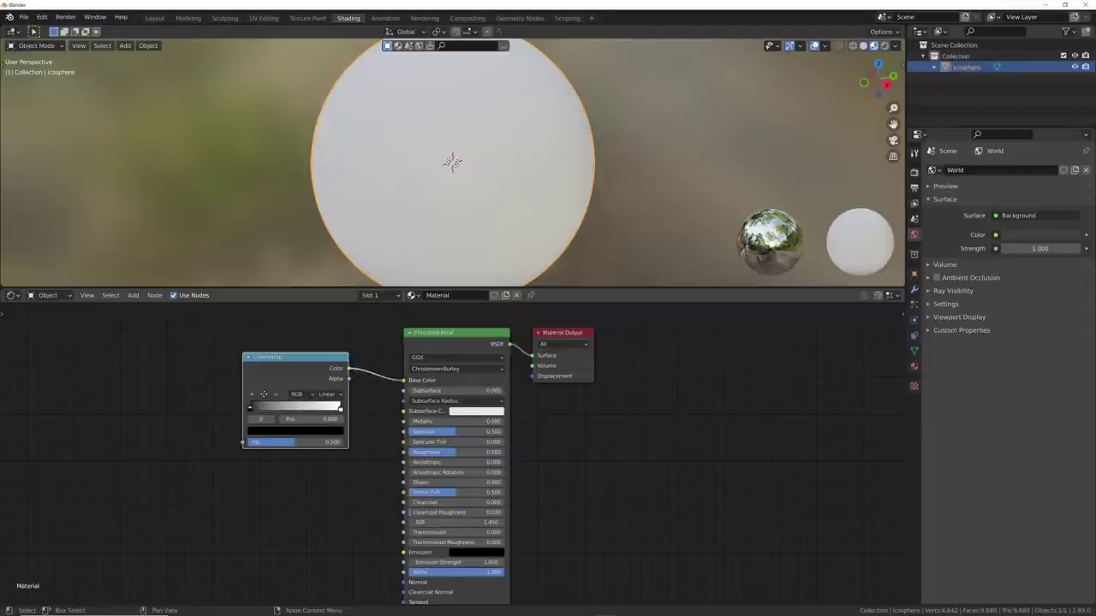
Add a Bump node below the ColorRamp and connect its Normal output to the Principled BSDF's Normal input.
middle_drag(265, 399, 547, 412)
middle_drag(496, 457, 457, 359)
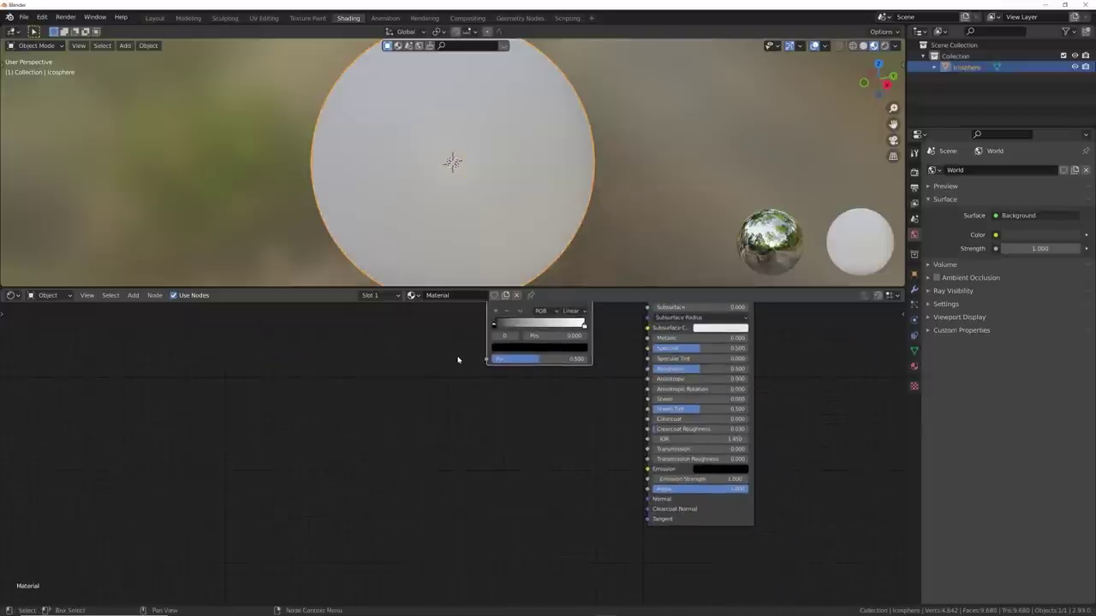
key(shift+a)
click(458, 358)
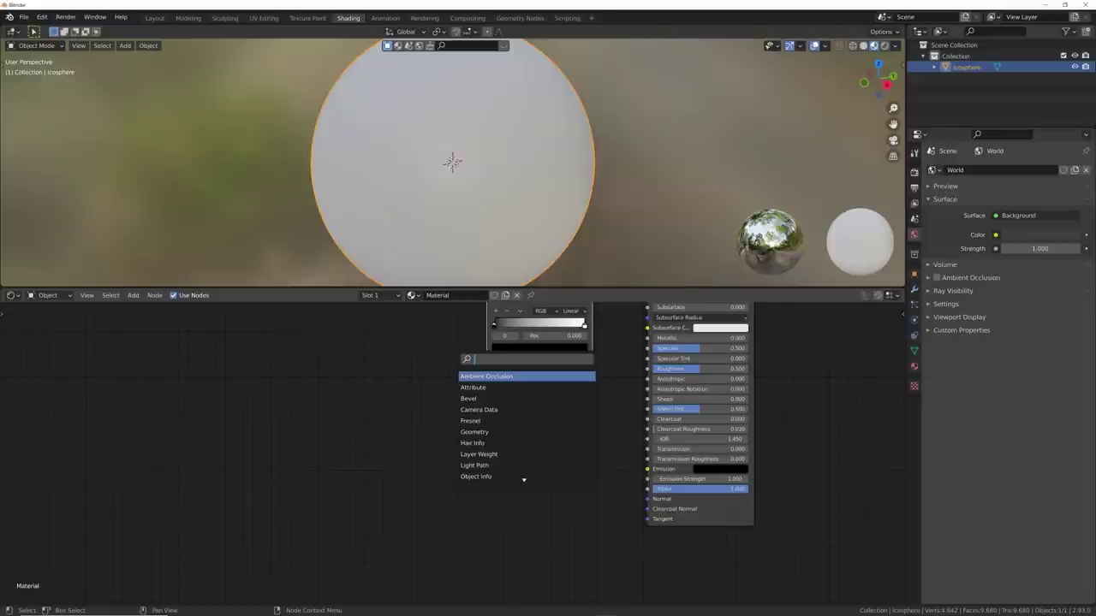
text(BUM)
click(473, 376)
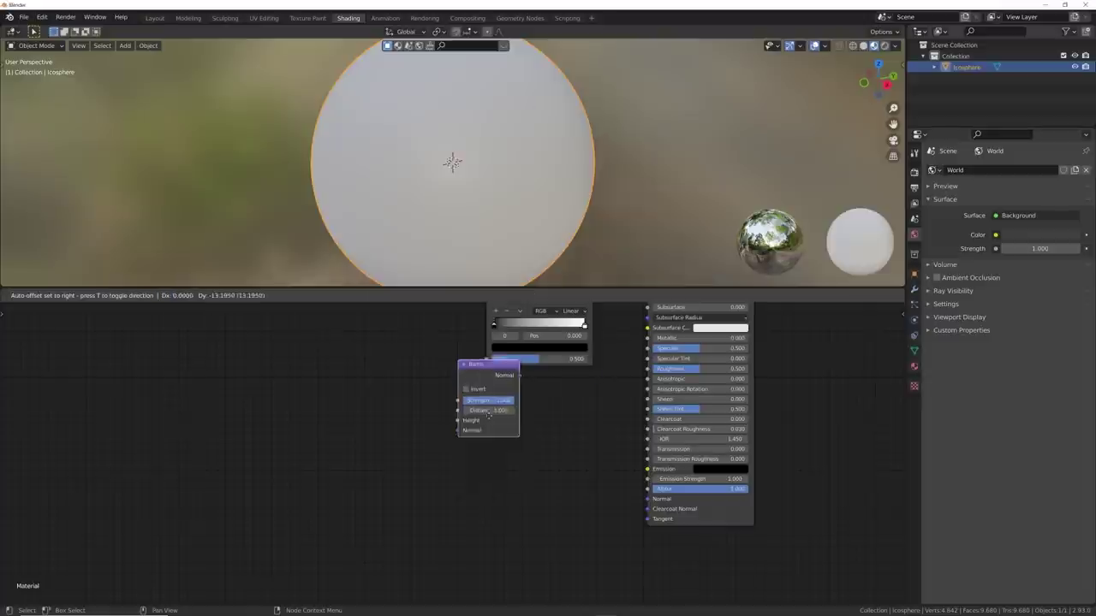
click(540, 470)
drag(590, 468, 658, 503)
drag(553, 466, 516, 480)
Add a Voronoi Texture node to the left of the ColorRamp and Bump nodes.
middle_drag(445, 449, 573, 485)
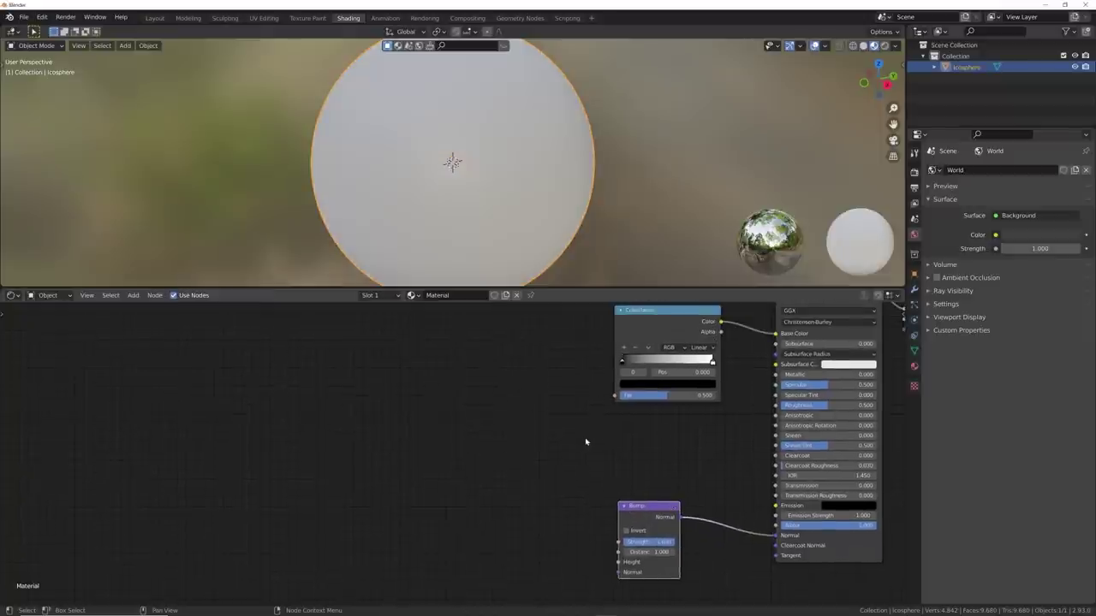
scroll(585, 442, down, 1)
key(shift+a)
click(444, 388)
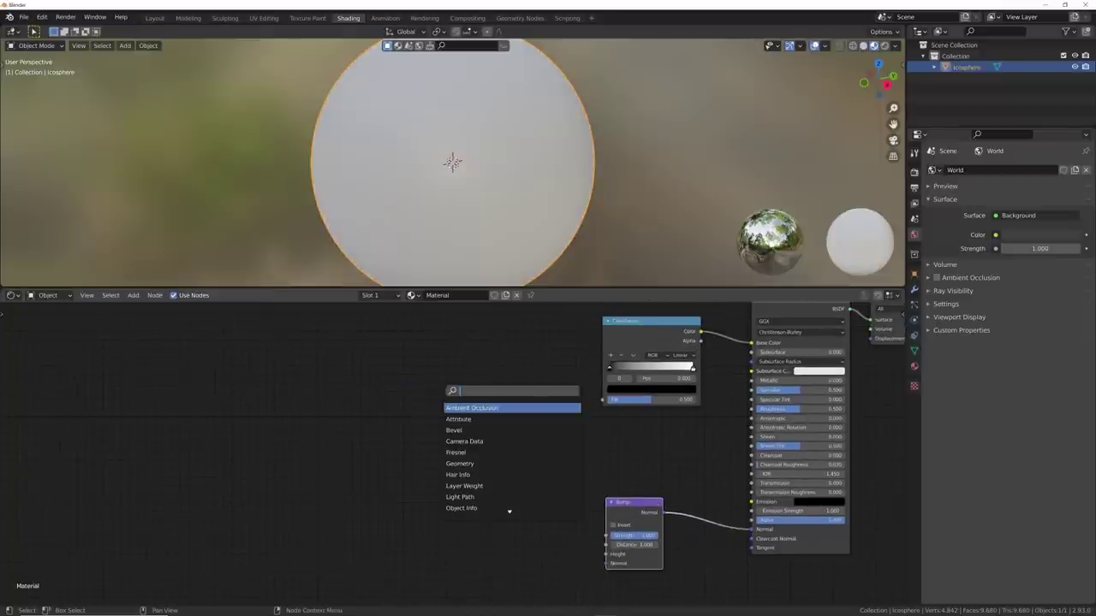
text(vor)
key(Return)
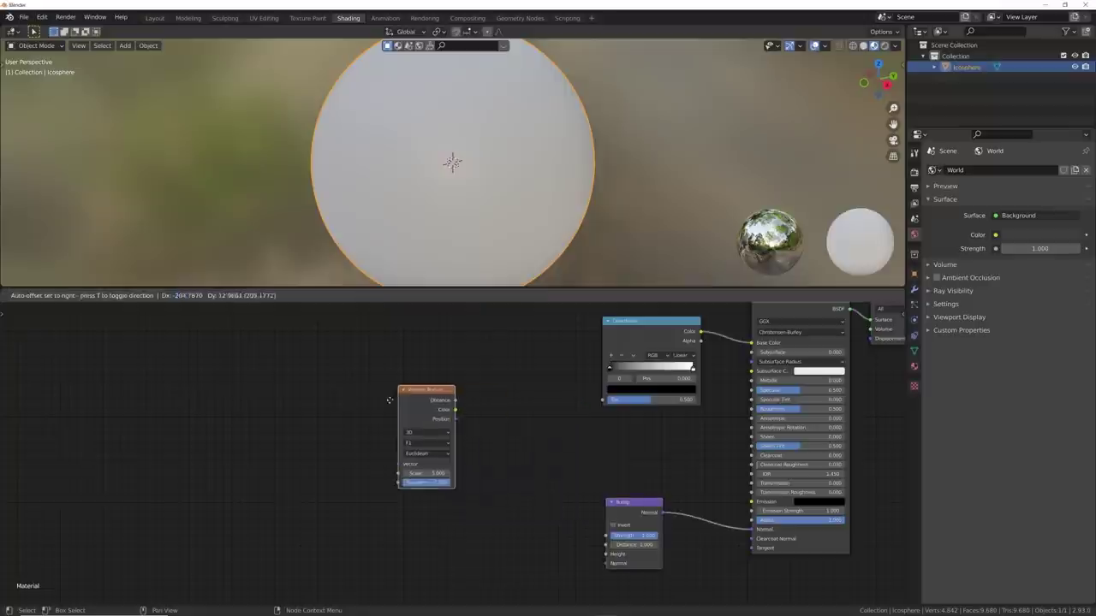
click(414, 448)
Set the Voronoi Texture's feature output to Distance to Edge.
scroll(406, 449, up, 6)
middle_drag(382, 449, 484, 461)
scroll(484, 462, up, 3)
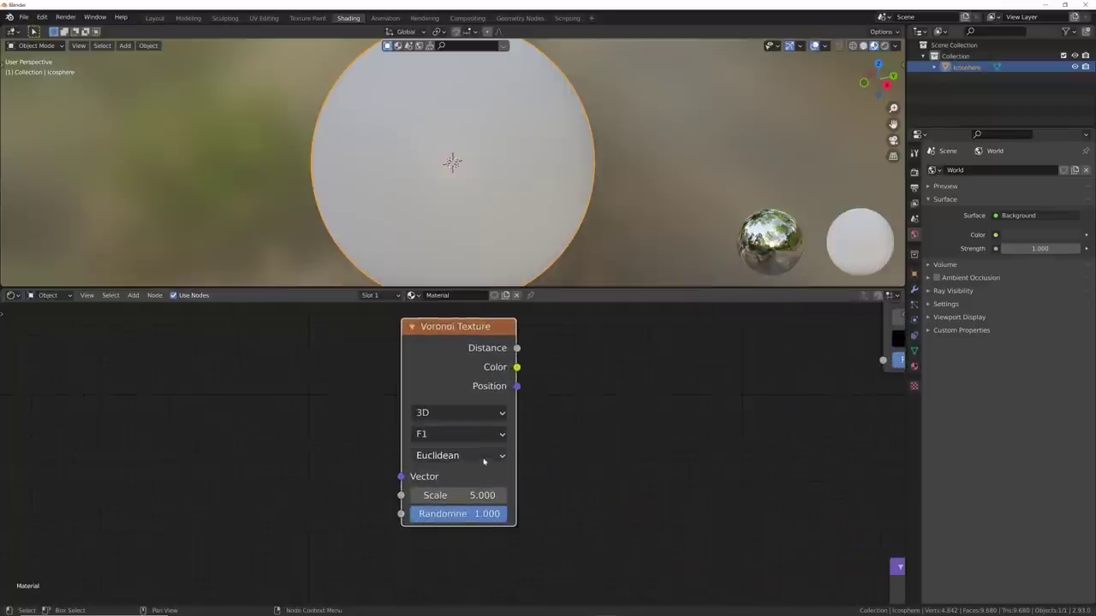
click(445, 435)
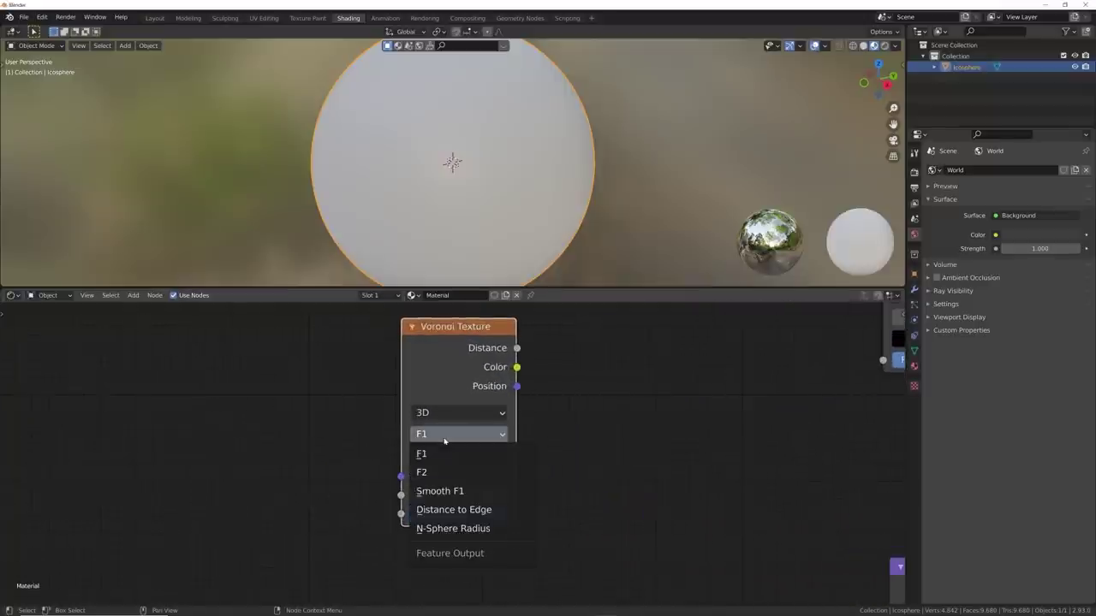
click(461, 510)
Connect the Voronoi Texture's Distance output to the ColorRamp's Fac and the Bump node's Height.
scroll(453, 456, down, 4)
drag(484, 401, 667, 407)
drag(485, 401, 670, 562)
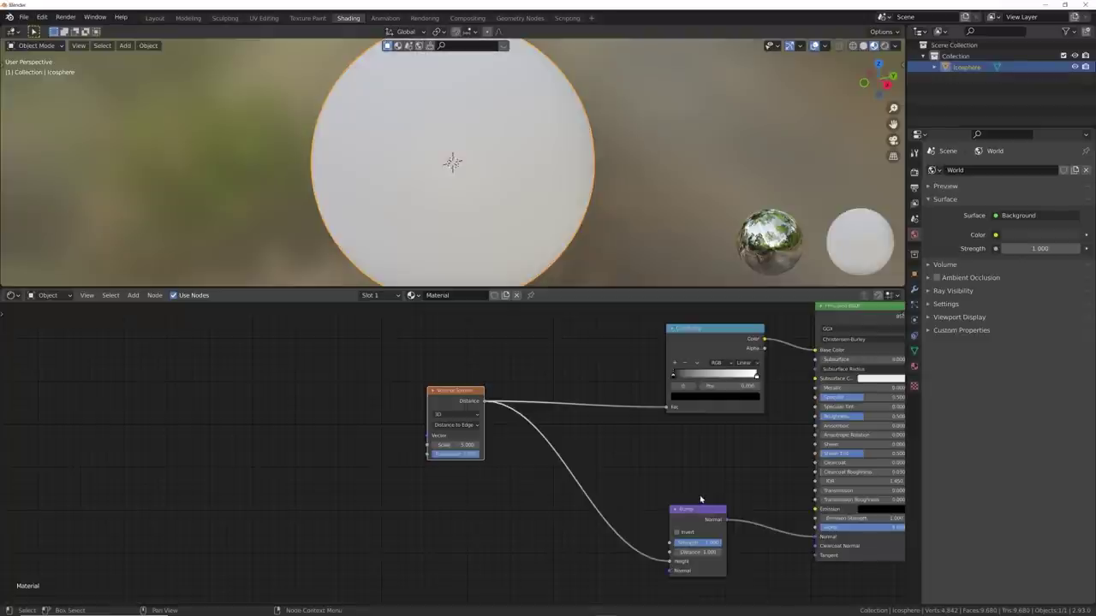
Raise the Voronoi Texture's scale to about 265.7 for a very fine grain on the sphere.
drag(447, 445, 727, 444)
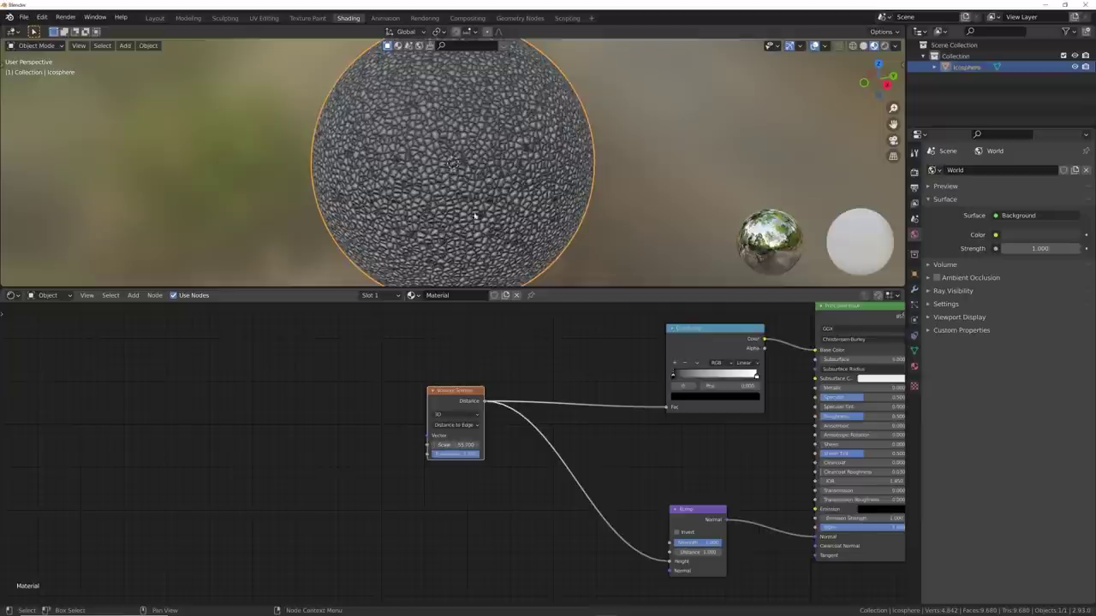
scroll(476, 208, up, 4)
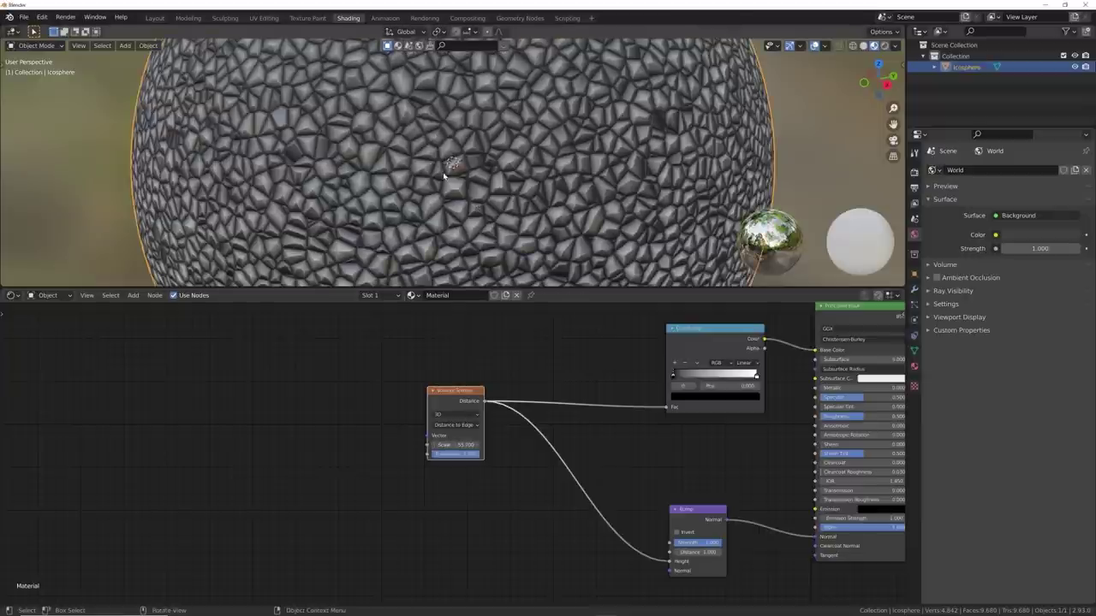
drag(464, 444, 795, 444)
scroll(425, 195, up, 1)
scroll(490, 221, down, 4)
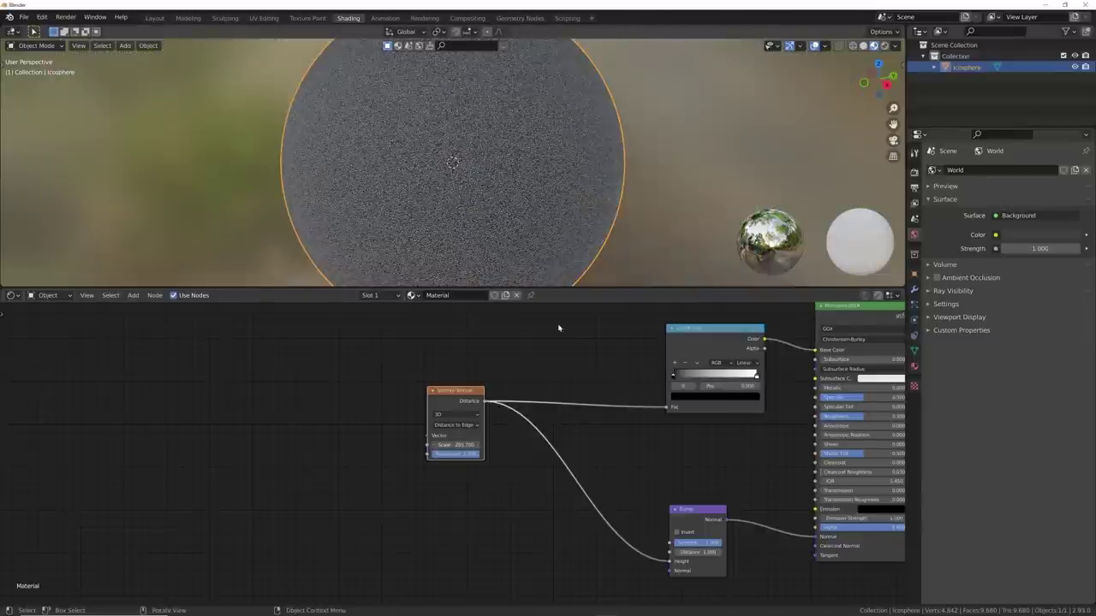
Set the ColorRamp's interpolation to B-Spline and move its black stop to position 0.355.
middle_drag(615, 375, 480, 401)
scroll(556, 409, up, 6)
click(694, 351)
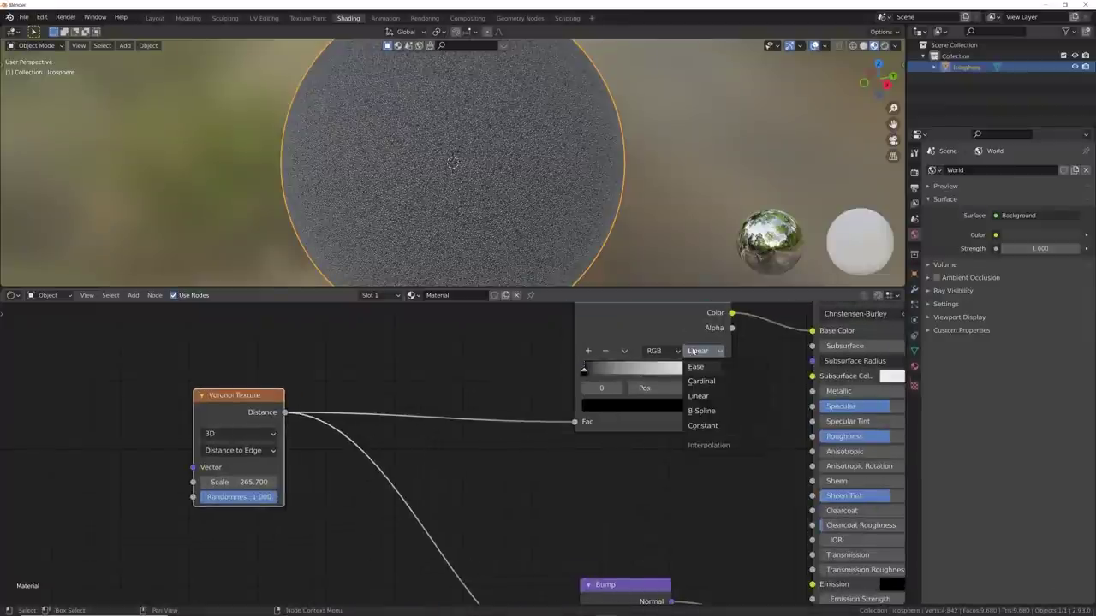
click(701, 411)
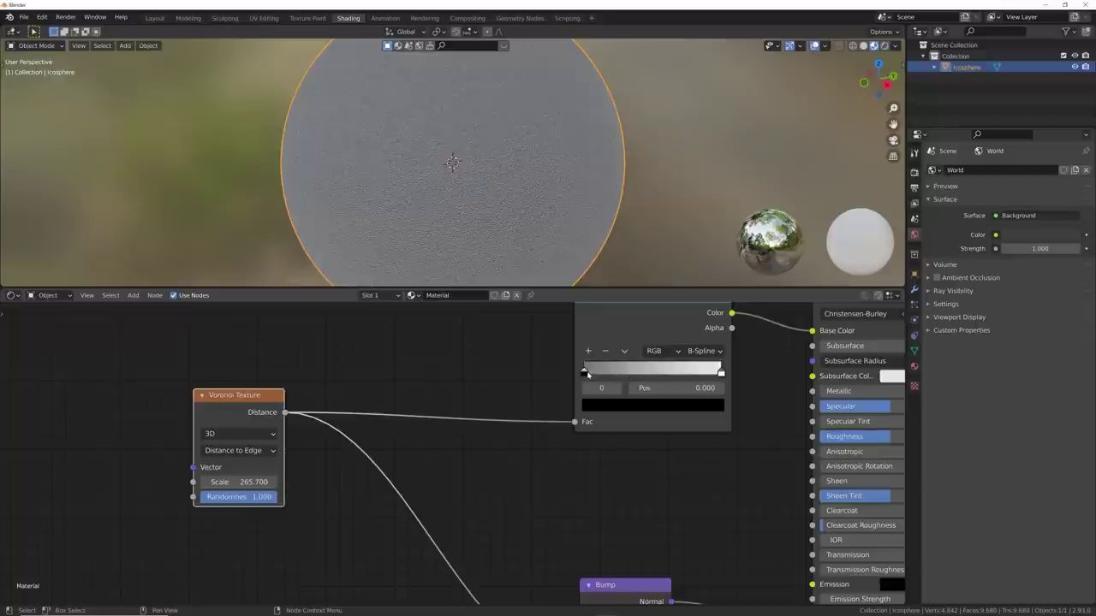
drag(588, 375, 639, 377)
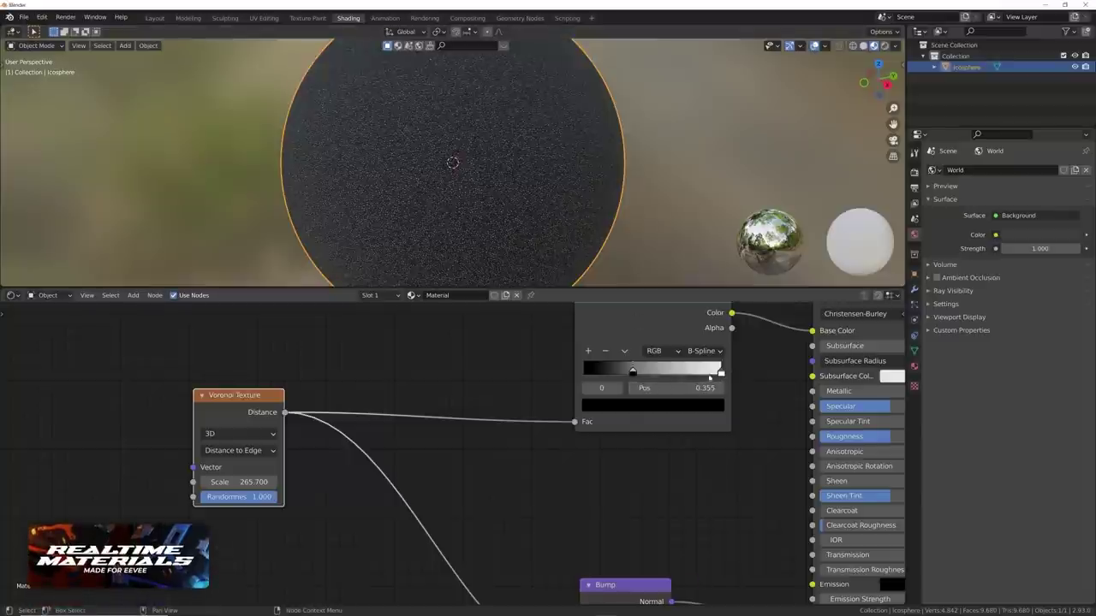
Lighten the ColorRamp's black stop to dark grey and darken its white stop to light grey.
click(657, 410)
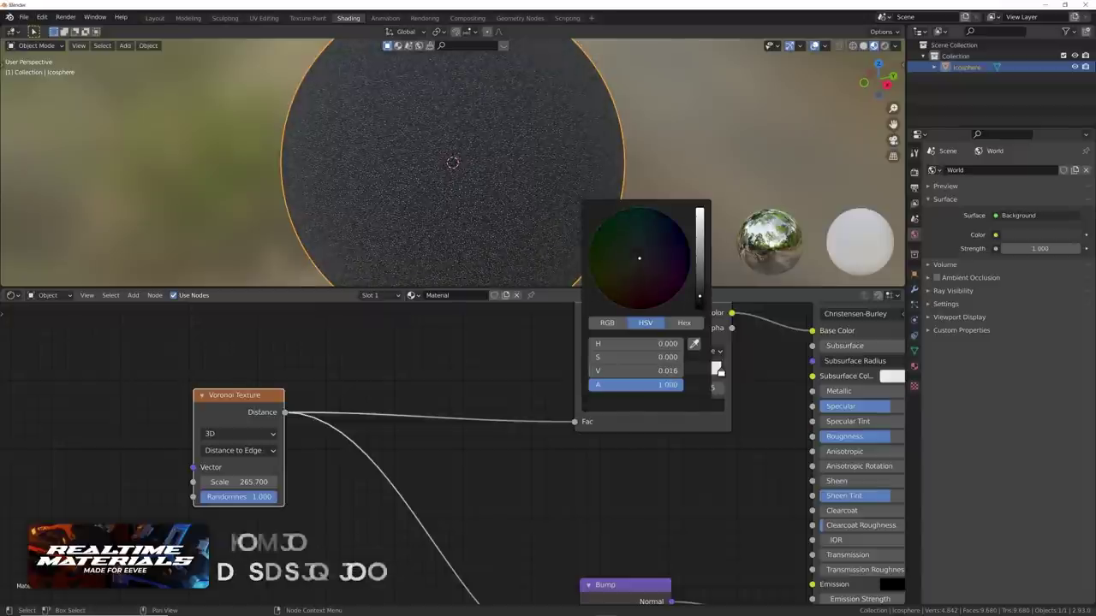
scroll(583, 435, up, 2)
middle_drag(583, 435, 441, 478)
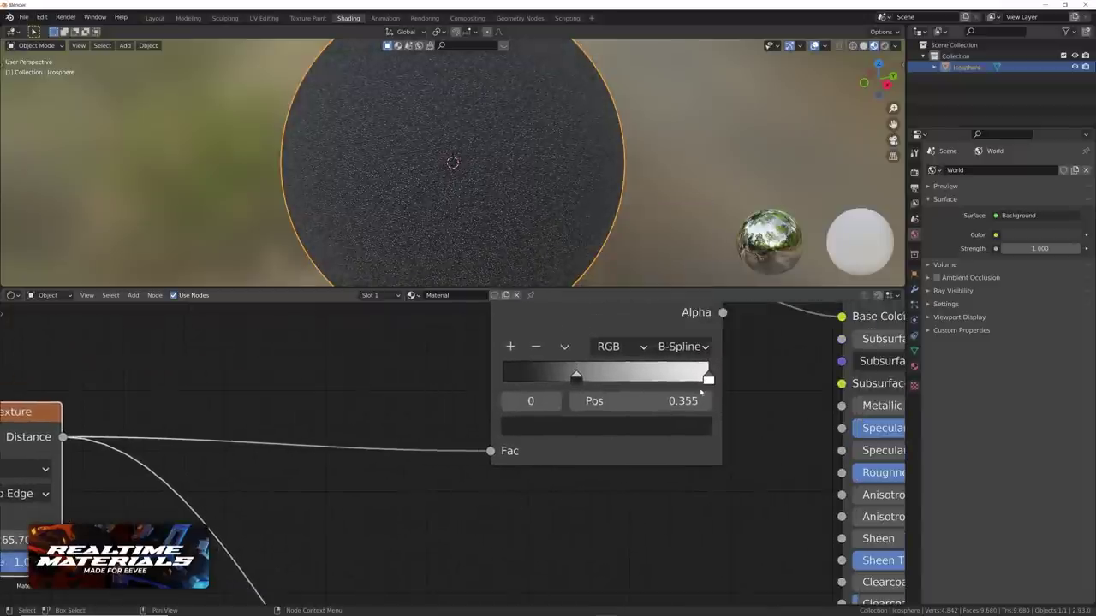
click(708, 379)
click(675, 424)
drag(677, 161, 675, 191)
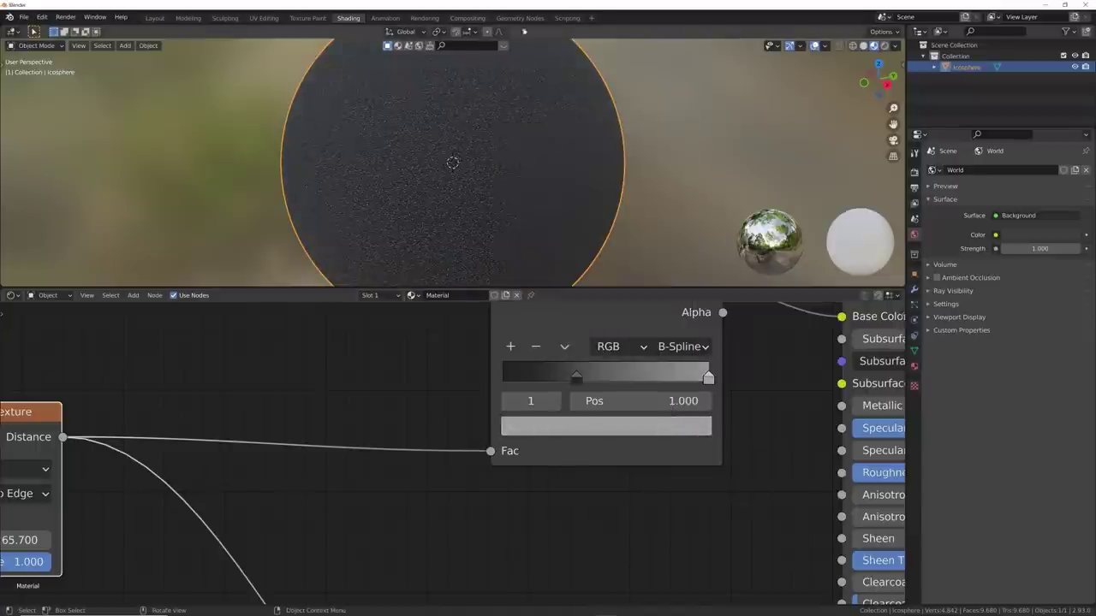
Move the ColorRamp's dark stop to position 0.240 and bring the light grey stop in close beside it.
scroll(467, 164, up, 4)
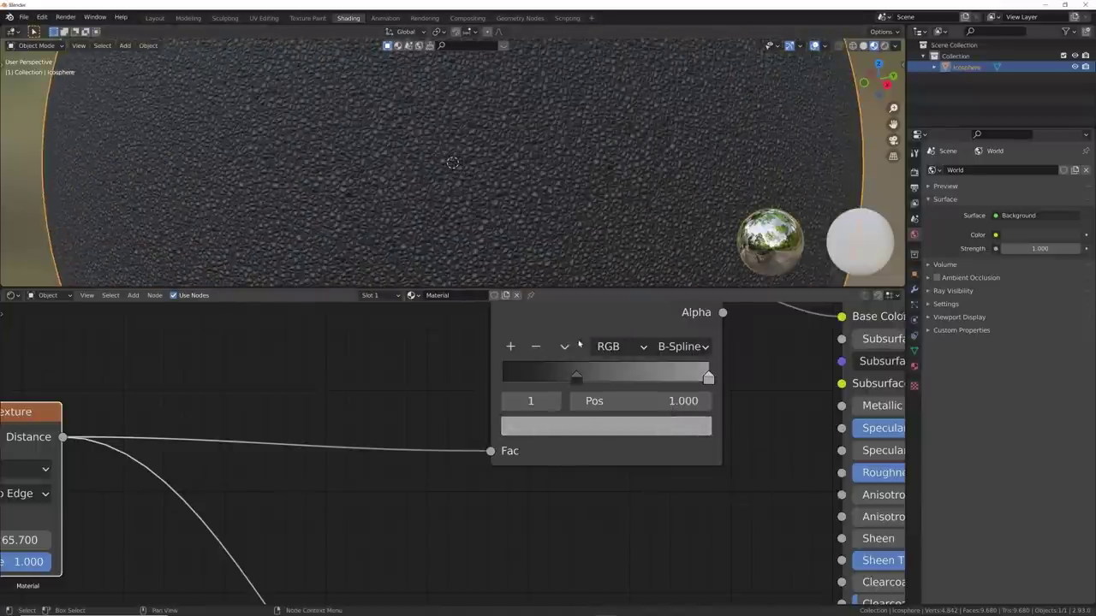
drag(695, 384, 647, 383)
drag(575, 382, 552, 380)
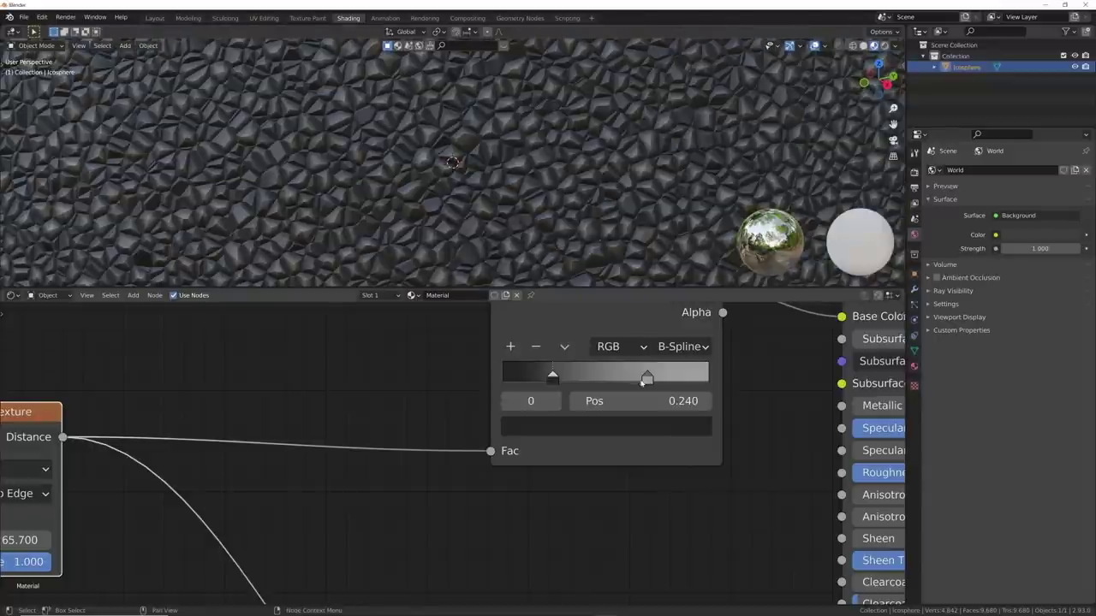
mouse_move(648, 376)
mouse_down()
mouse_move(534, 379)
mouse_move(594, 378)
mouse_move(556, 384)
mouse_up()
scroll(565, 205, down, 6)
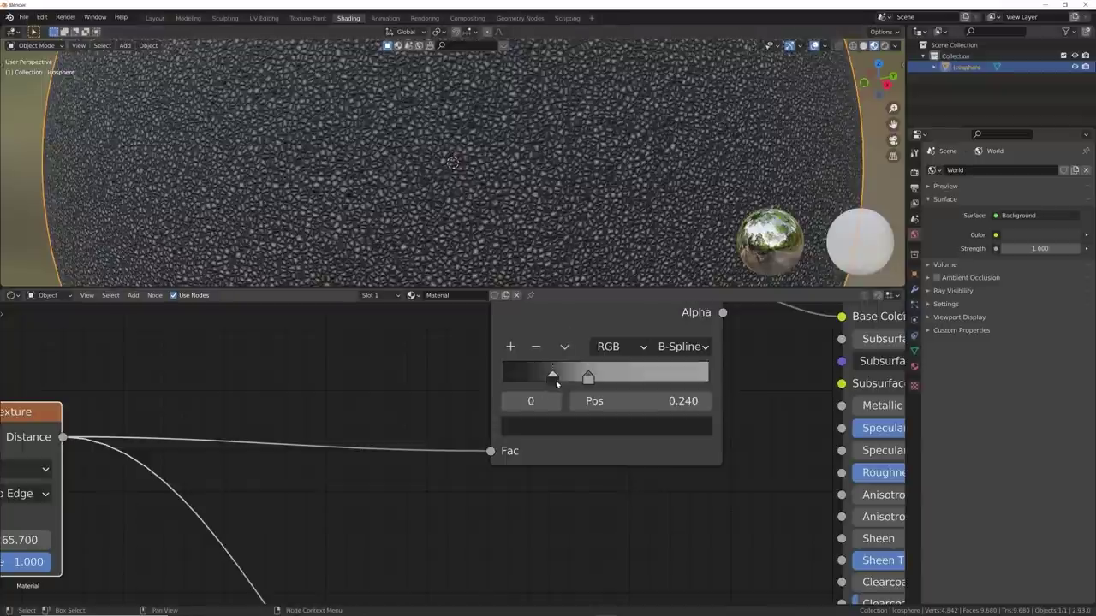
scroll(659, 181, down, 5)
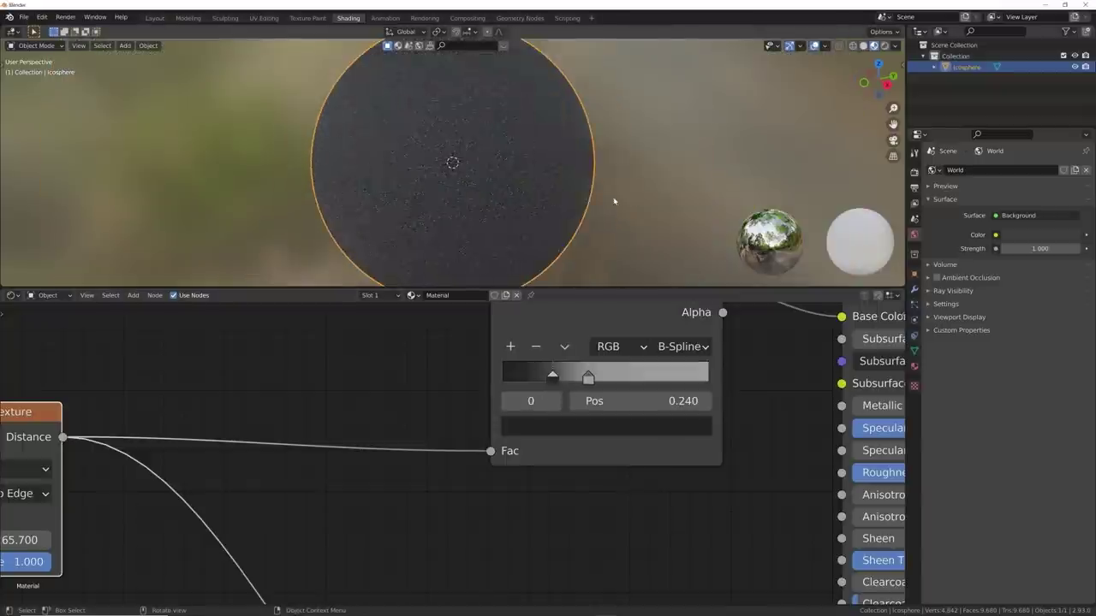
scroll(529, 212, up, 1)
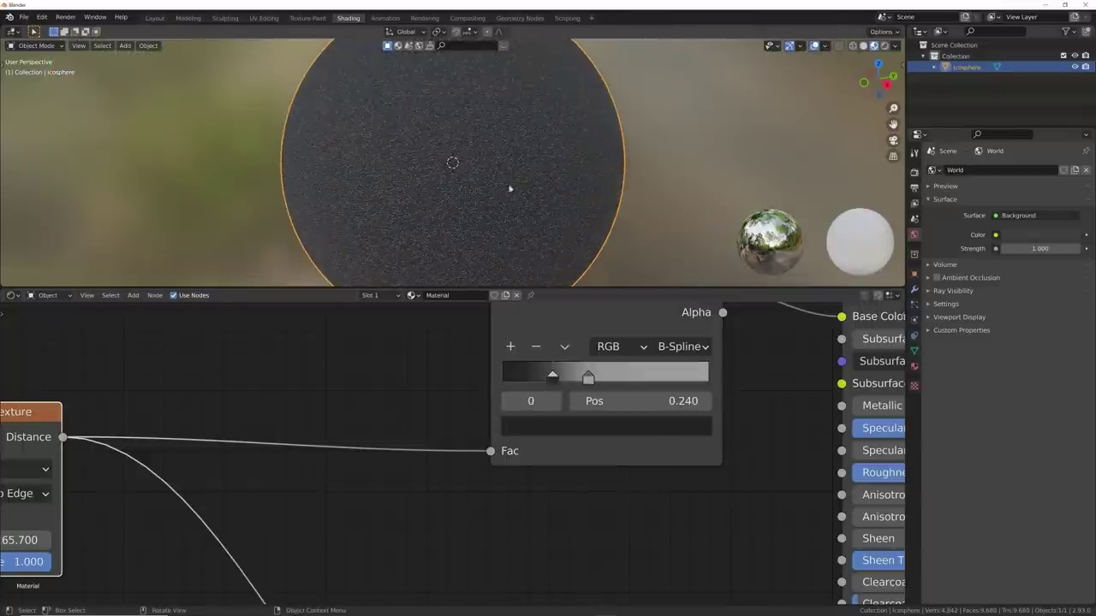
Reselect the sphere and select the Voronoi Texture node in its material.
click(682, 182)
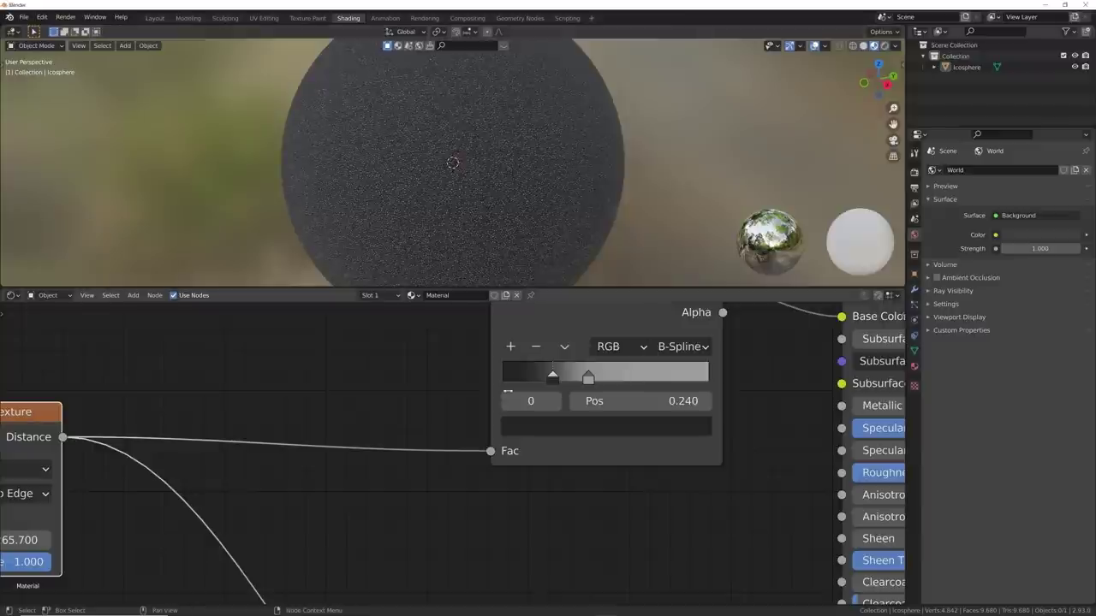
click(484, 191)
scroll(346, 438, down, 1)
scroll(346, 437, down, 6)
middle_drag(293, 480, 452, 426)
mouse_move(348, 398)
mouse_down()
mouse_move(363, 376)
mouse_move(366, 392)
mouse_up()
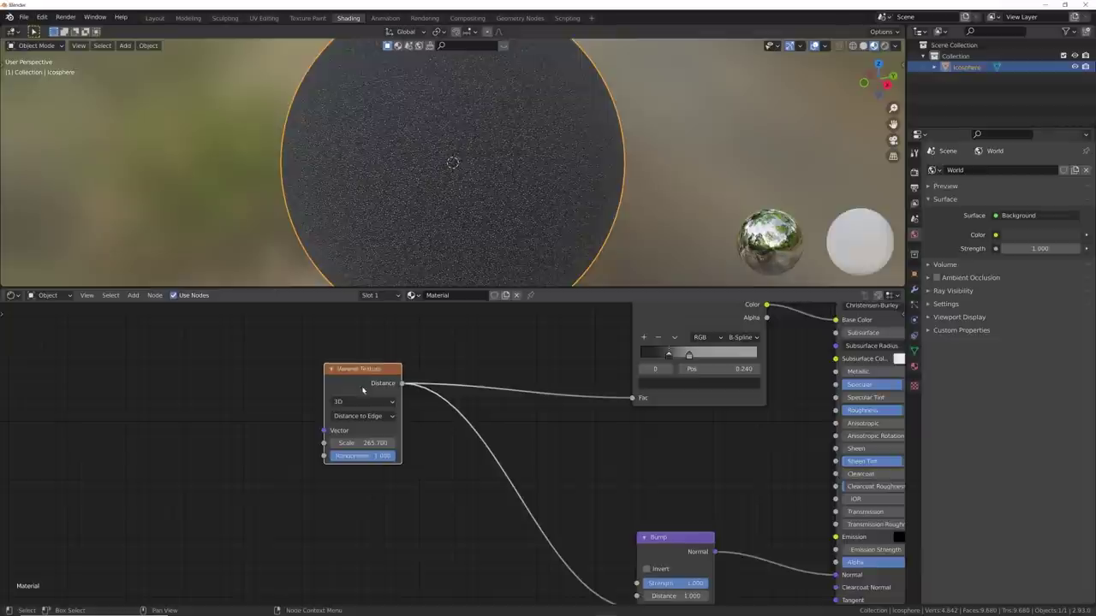
middle_drag(366, 392, 479, 389)
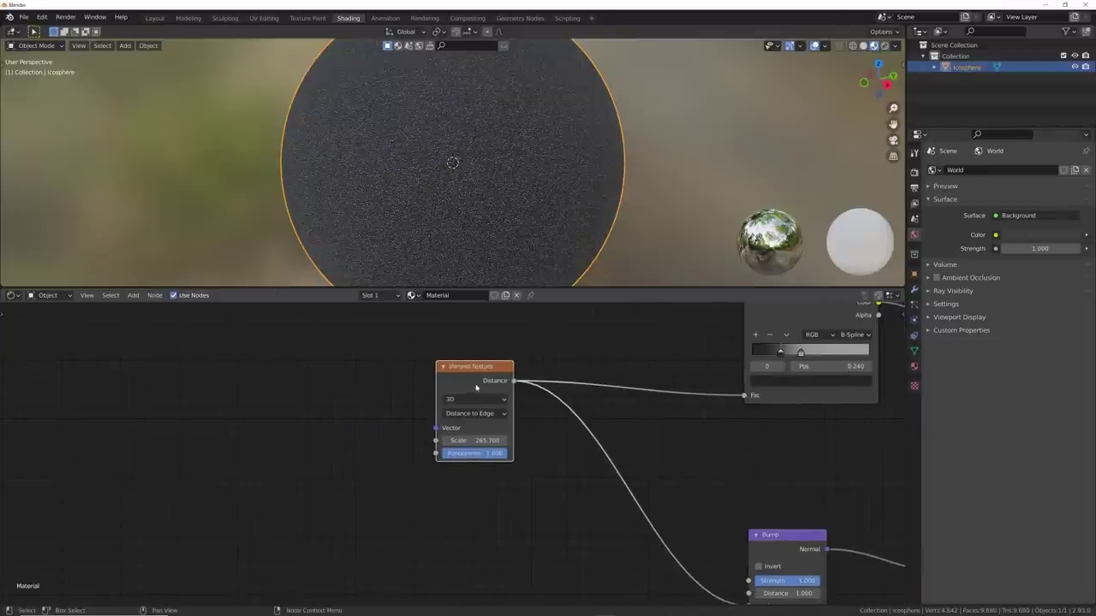
Look up the Node Wrangler add-on in the preferences by searching for "NODE", and close the preferences.
click(41, 17)
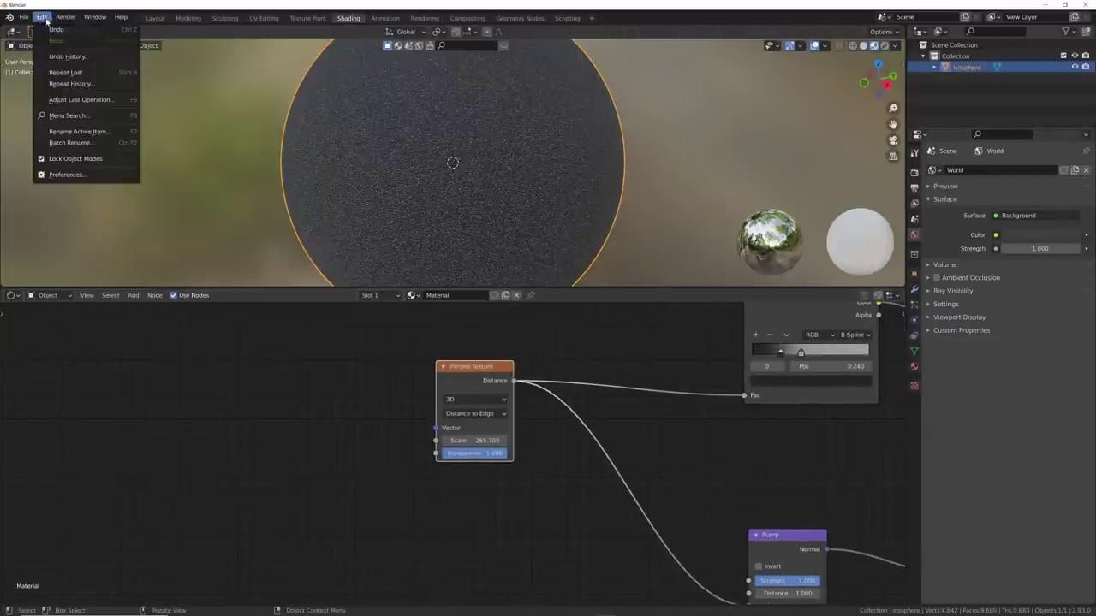
click(64, 174)
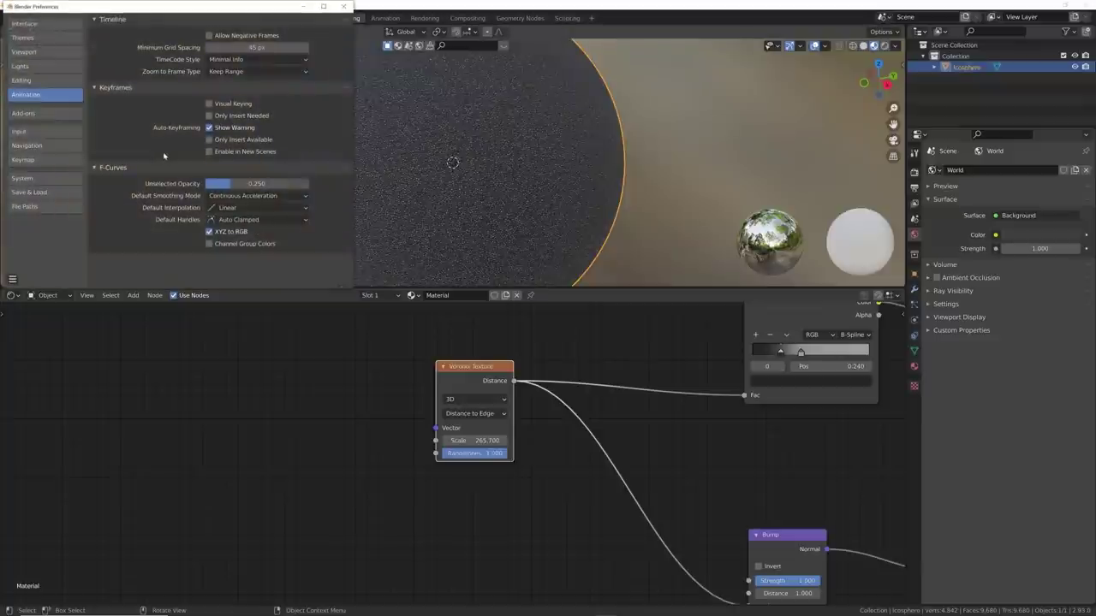
click(34, 113)
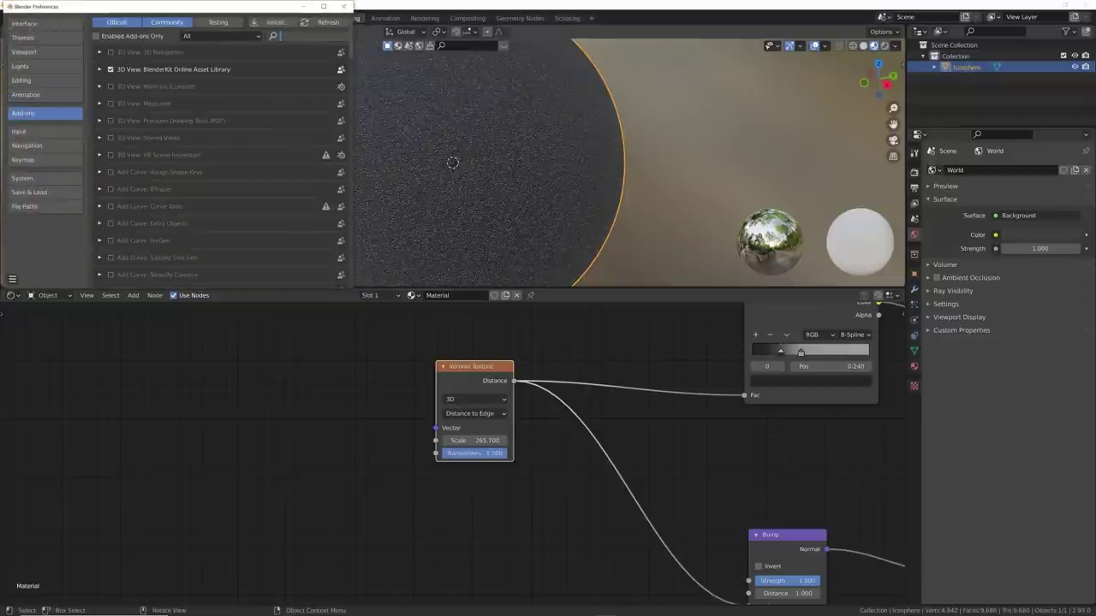
text(nod)
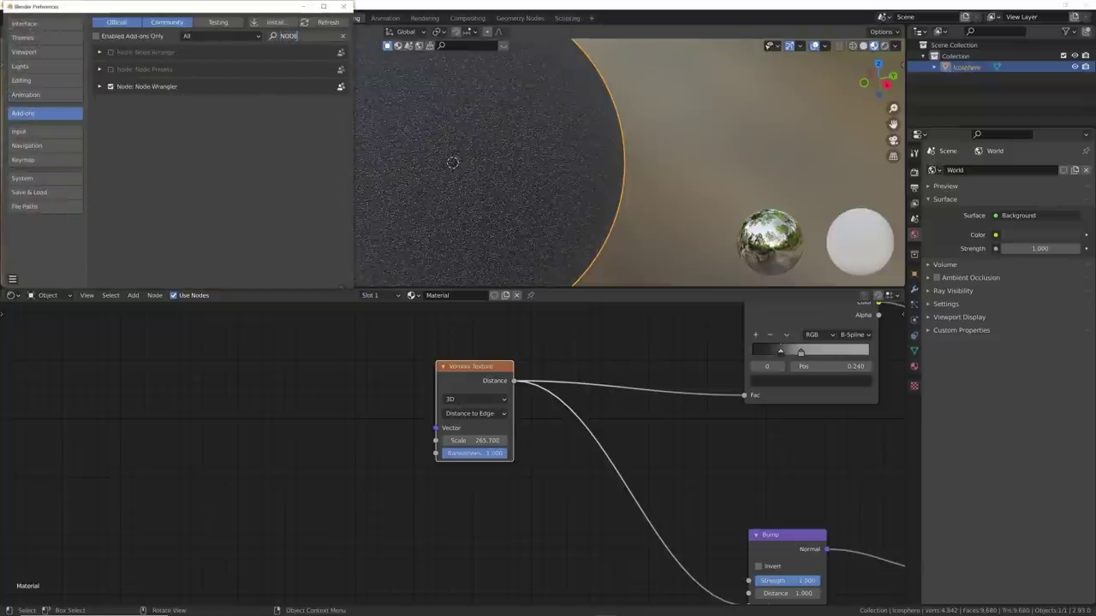
click(343, 6)
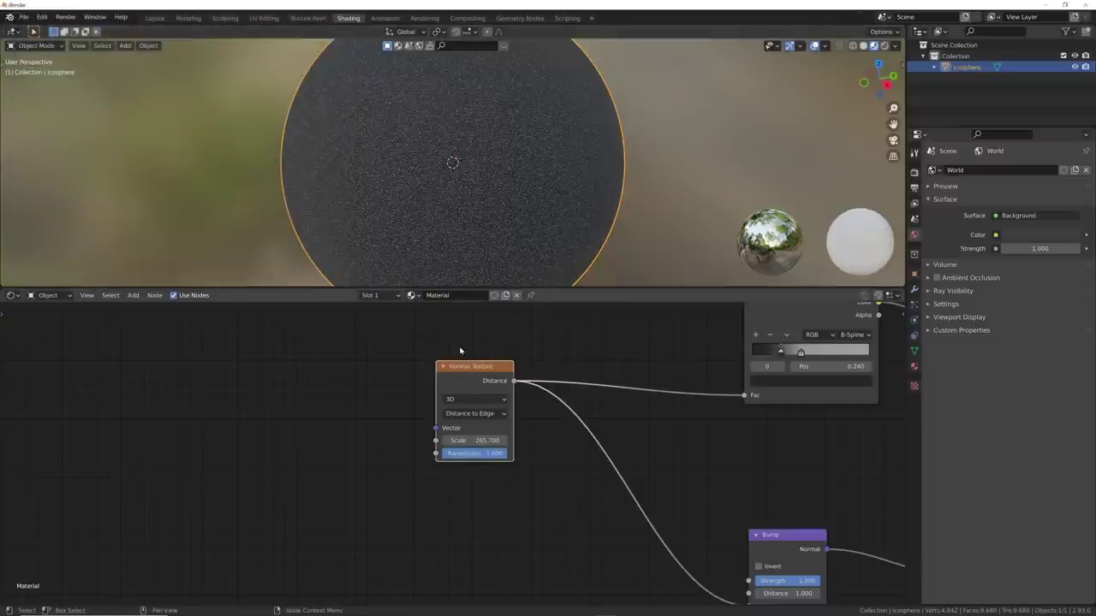
Add Texture Coordinate and Mapping nodes before the Voronoi Texture using Object coordinates, and set the Voronoi scale to 124.7.
key(ctrl+t)
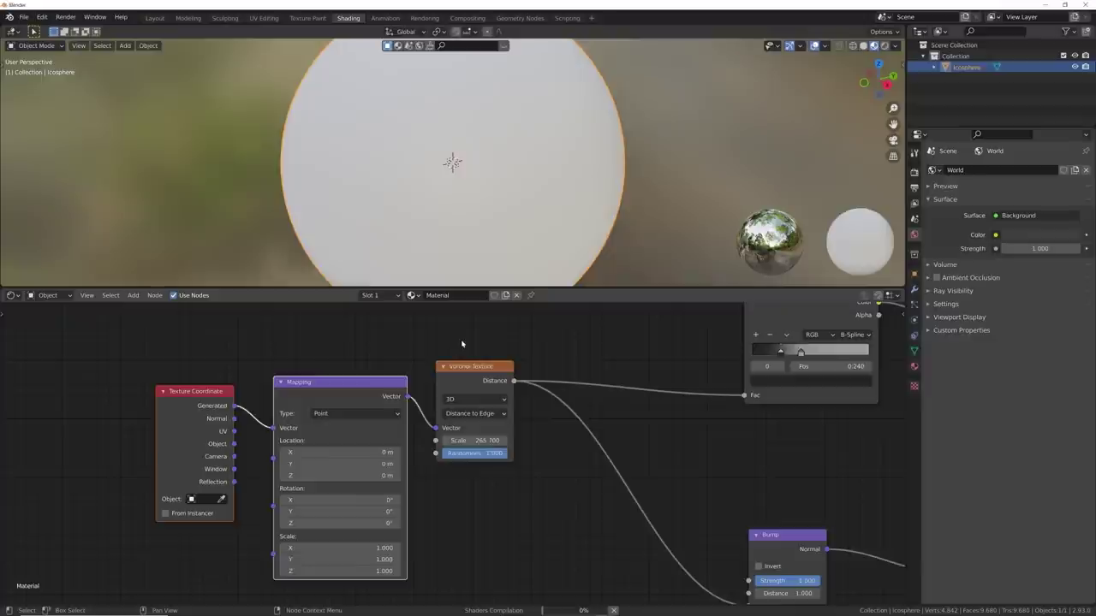
drag(234, 444, 277, 429)
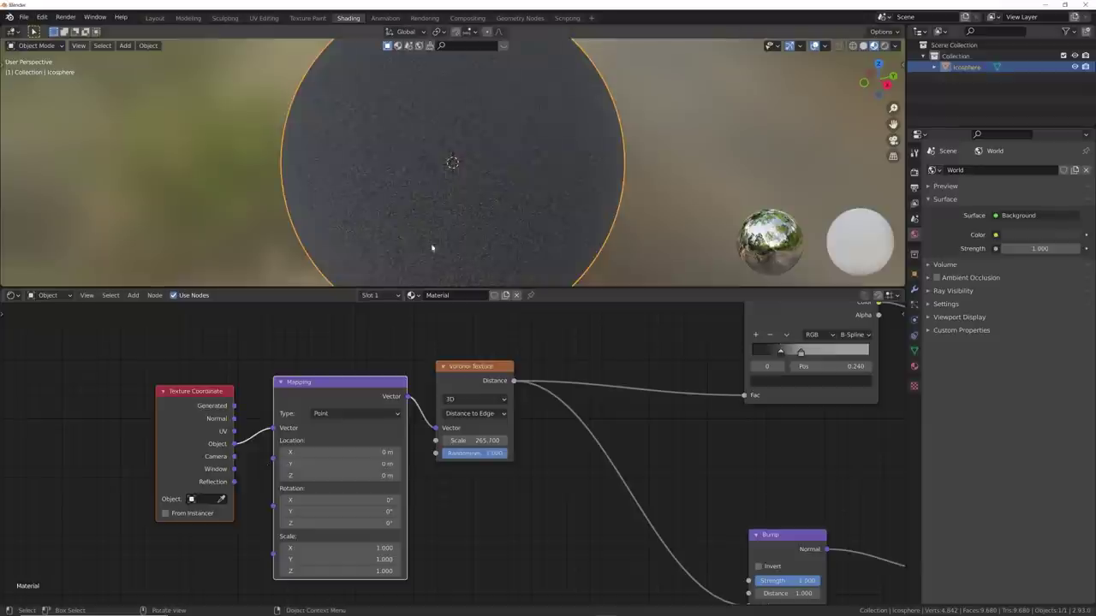
middle_drag(627, 428, 576, 438)
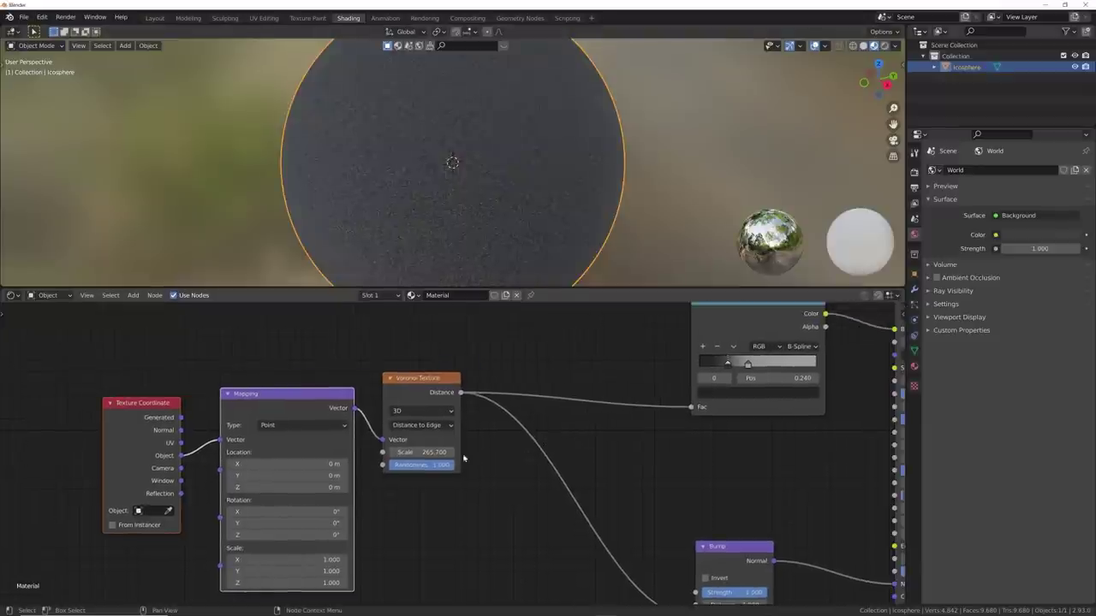
drag(438, 452, 424, 452)
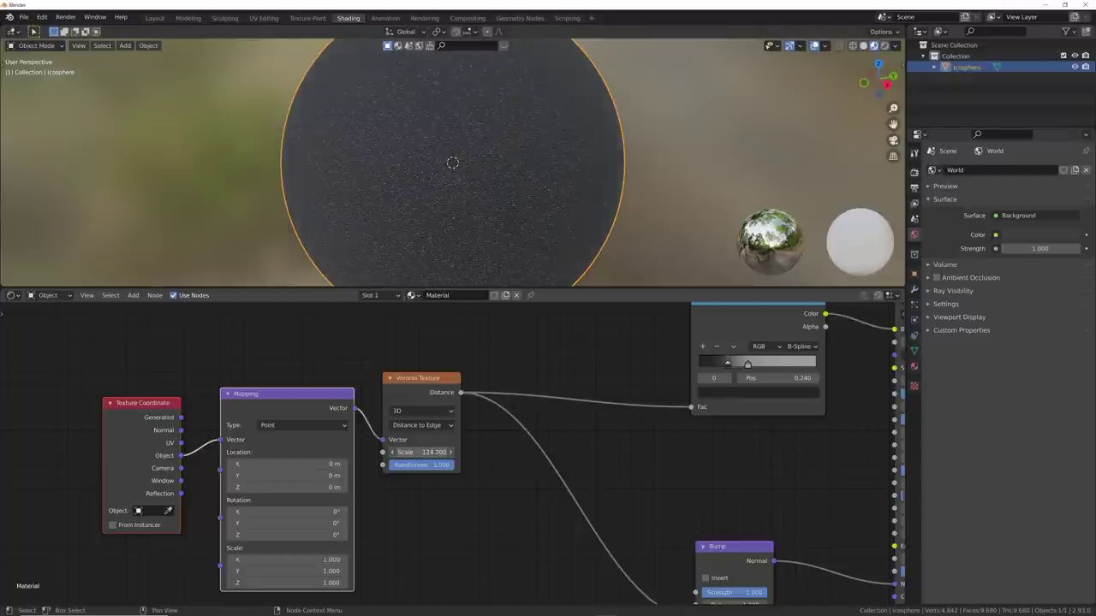
Examine the sphere's bumpy grain close up and from farther away.
scroll(529, 227, up, 5)
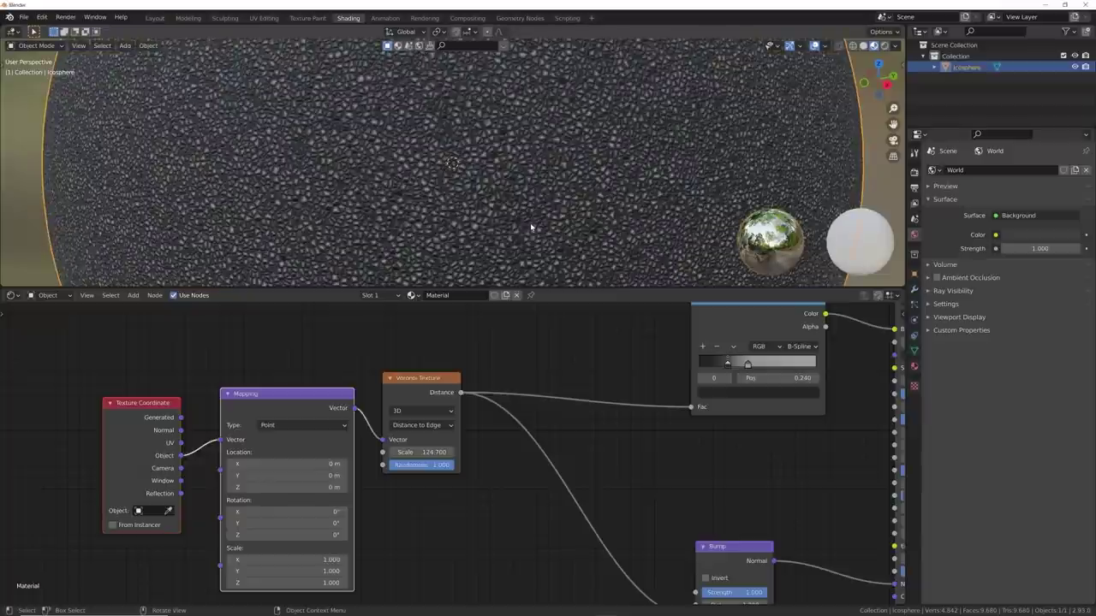
scroll(530, 222, down, 4)
scroll(531, 428, down, 2)
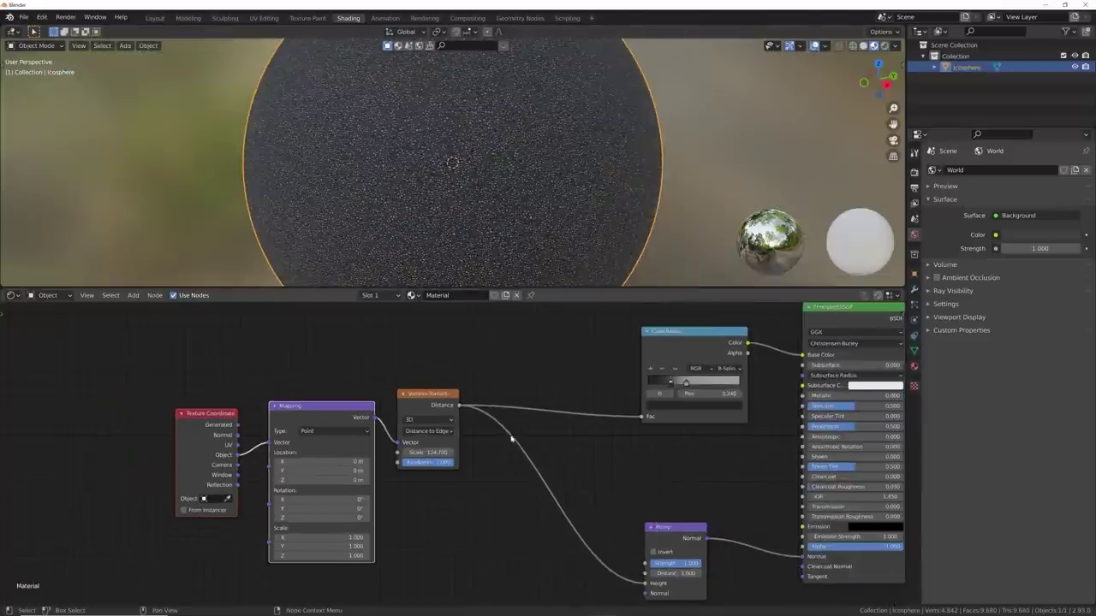
scroll(513, 436, up, 3)
scroll(543, 204, up, 3)
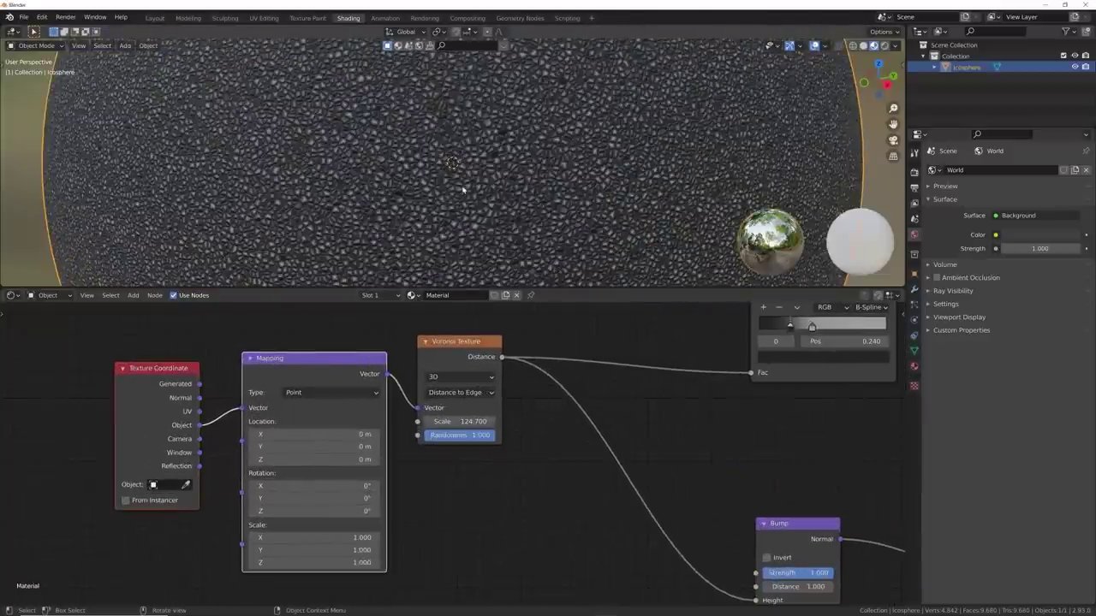
scroll(462, 190, up, 4)
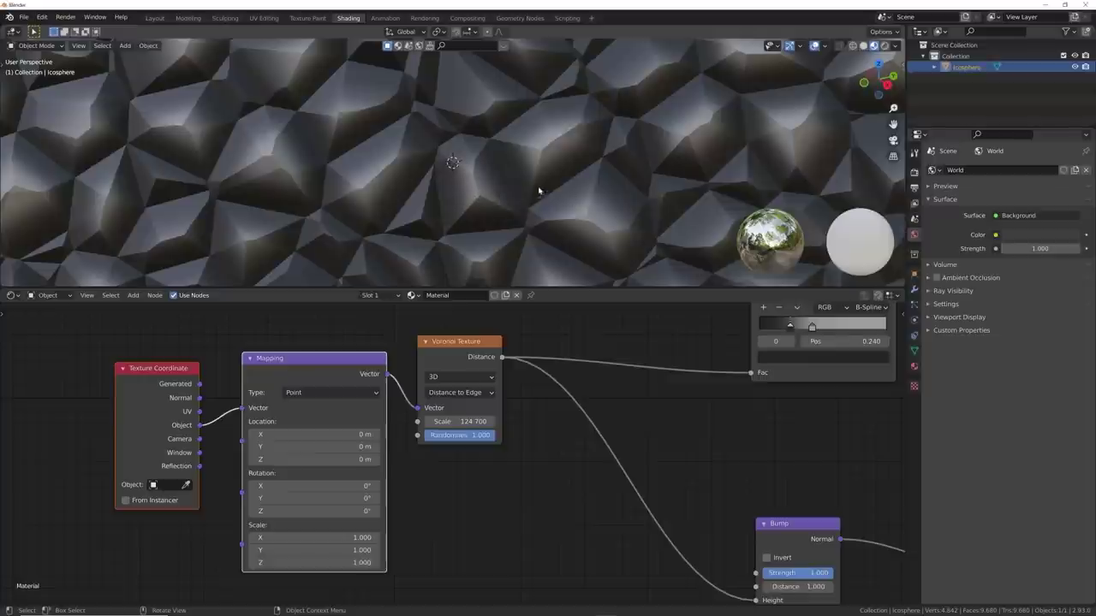
scroll(539, 191, down, 5)
scroll(523, 462, down, 1)
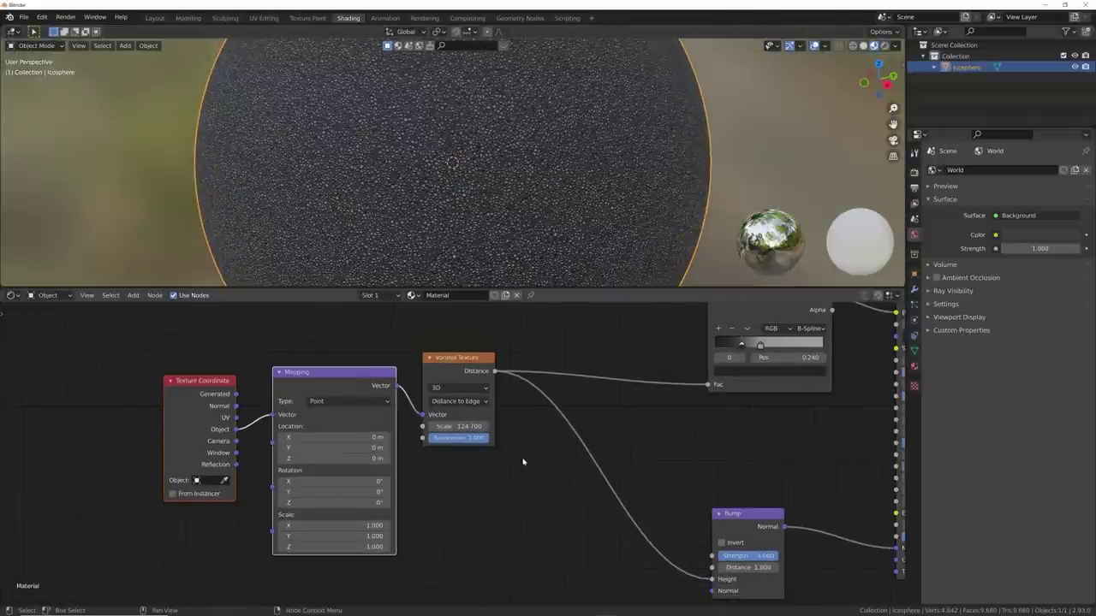
Add a Noise Texture below the Voronoi Texture and feed it the Mapping node's Vector output.
key(shift+a)
click(513, 460)
text(NO)
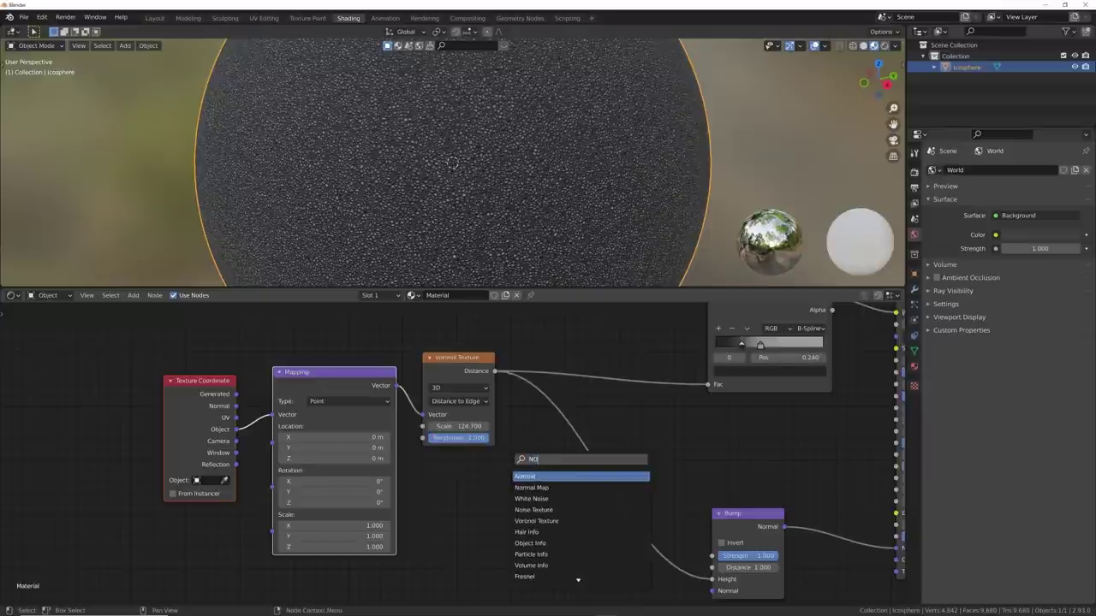
click(524, 510)
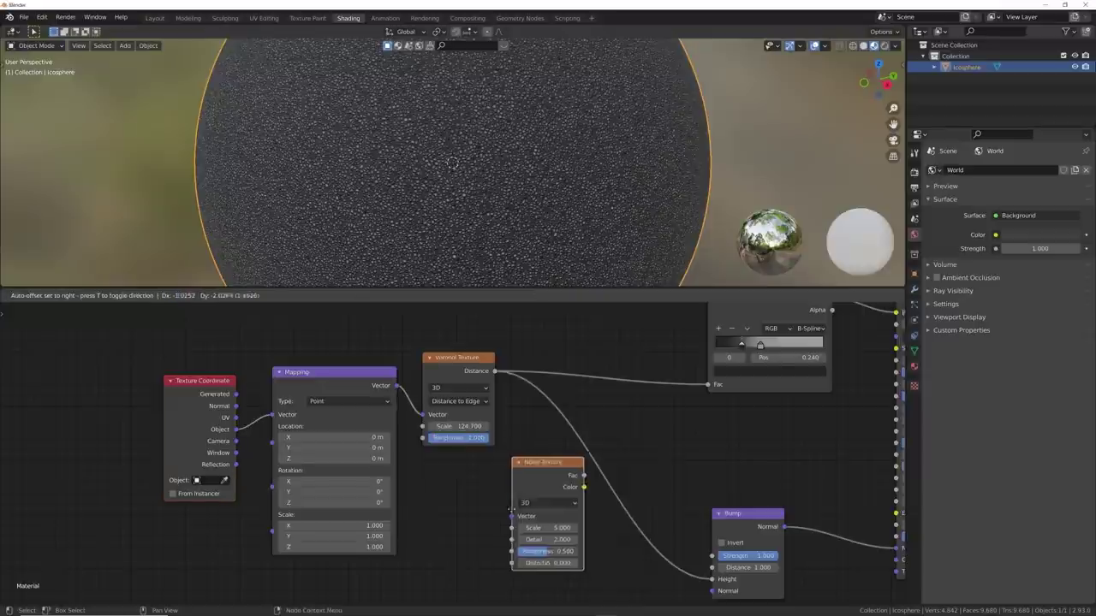
click(434, 504)
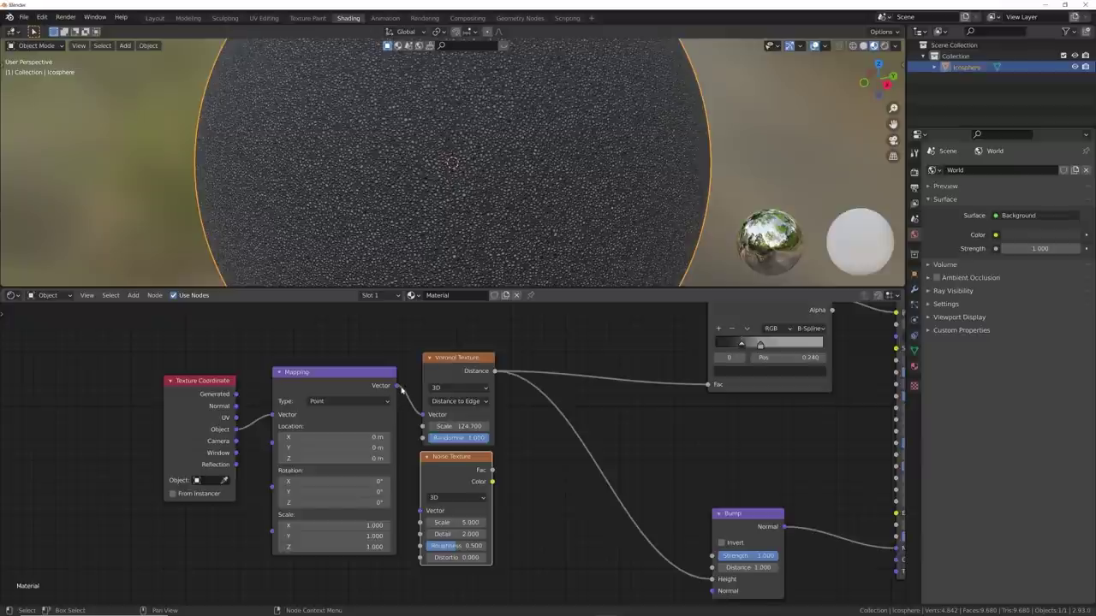
drag(397, 386, 420, 511)
Merge the Voronoi Texture's two outgoing links in a reroute point placed close to the ColorRamp.
shift+right_drag(579, 340, 557, 497)
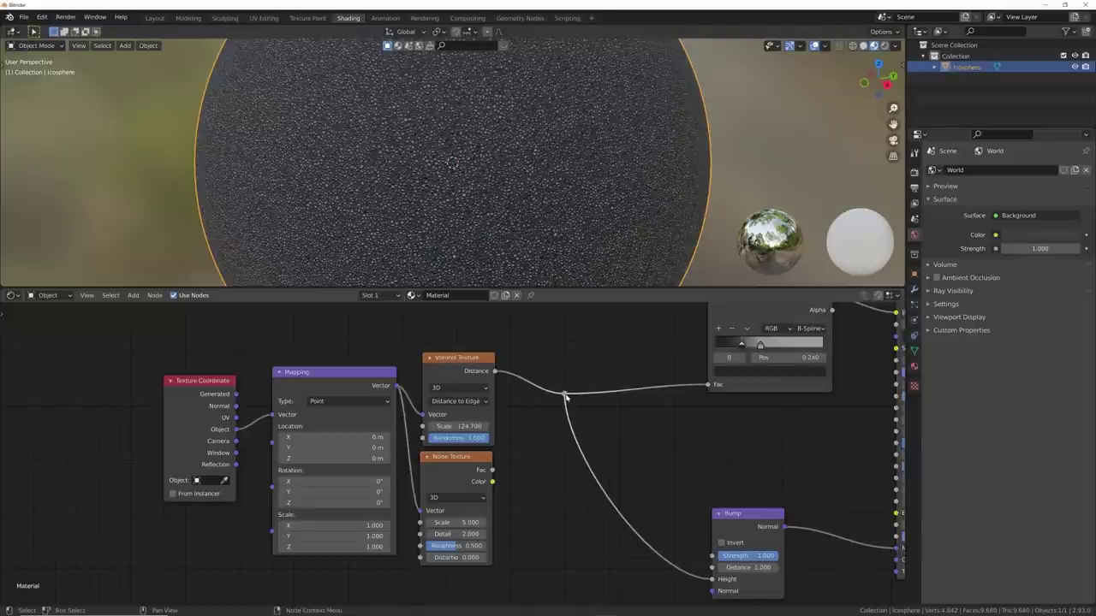
drag(564, 396, 628, 395)
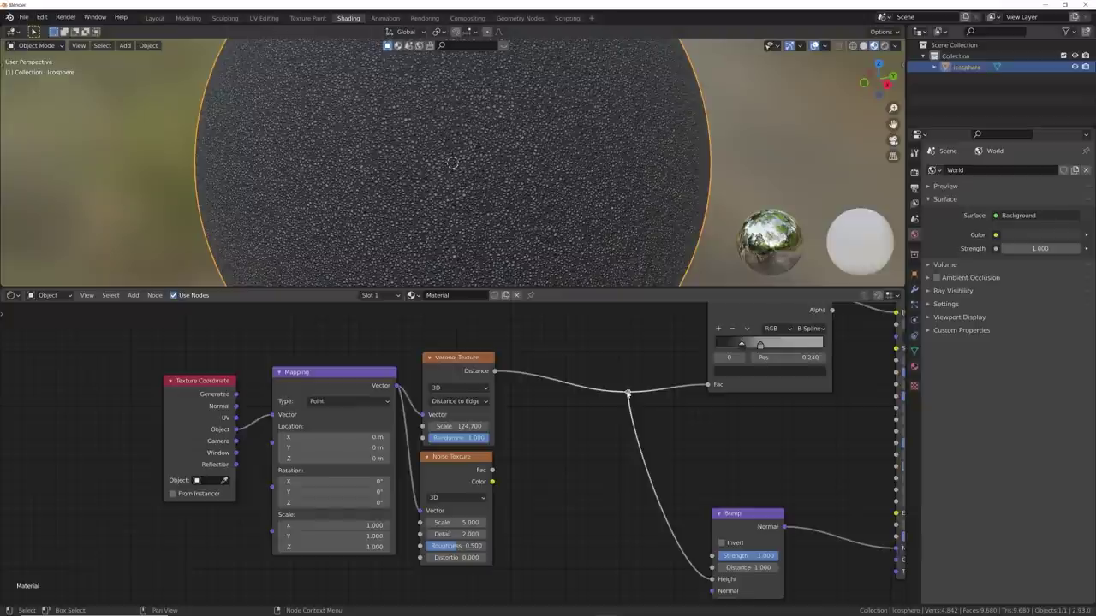
Insert a Mix node after the Voronoi Texture, connect the Noise Texture's Fac to Color2 and set the mix factor to 1.000.
key(shift+a)
click(572, 359)
text(n)
key(BackSpace)
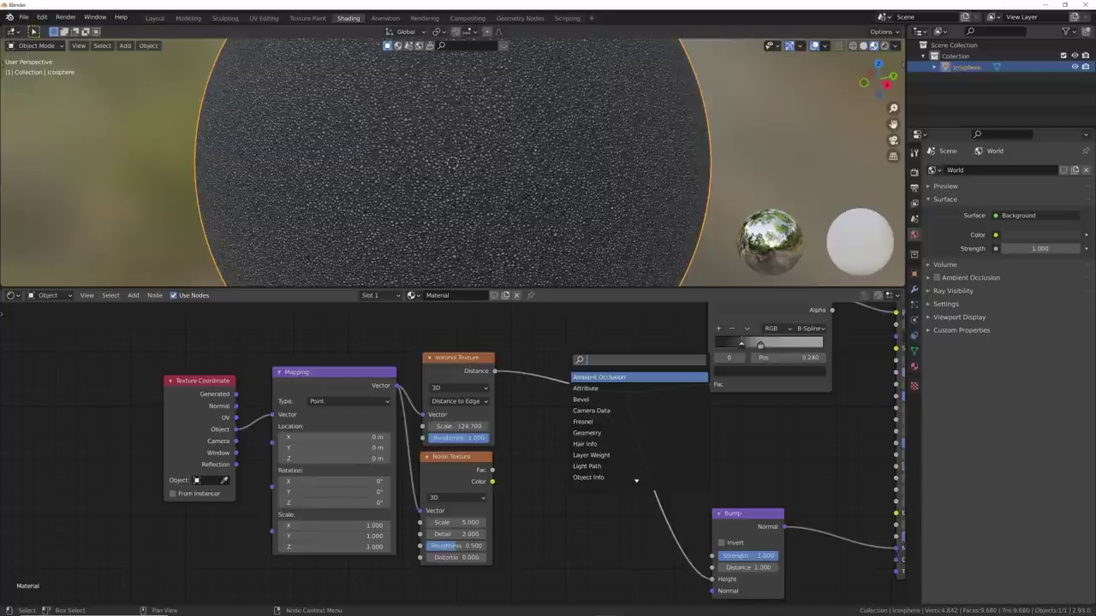
text(mix)
key(Return)
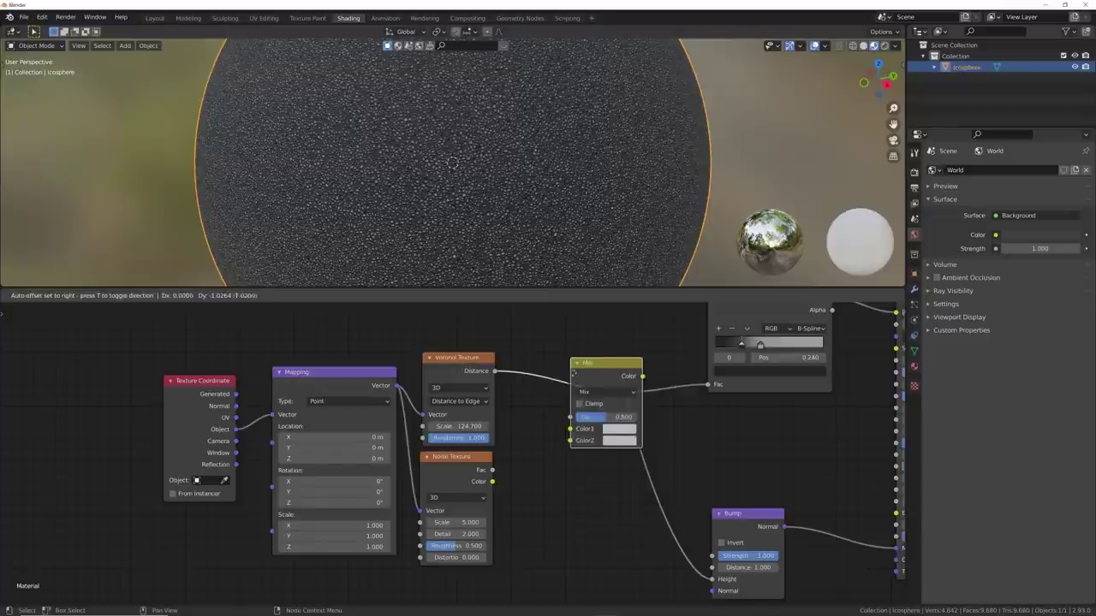
click(550, 365)
drag(492, 470, 615, 409)
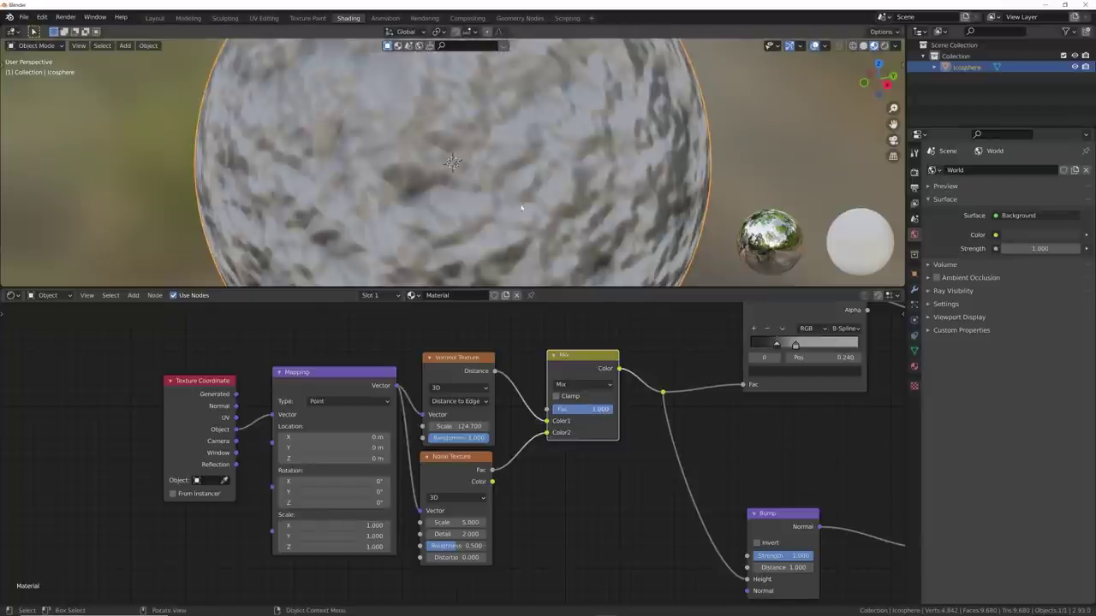
Set the Noise Texture's detail to 12 and its roughness to 0.867.
scroll(520, 208, up, 2)
scroll(520, 208, down, 1)
middle_drag(485, 544, 510, 489)
scroll(510, 489, up, 1)
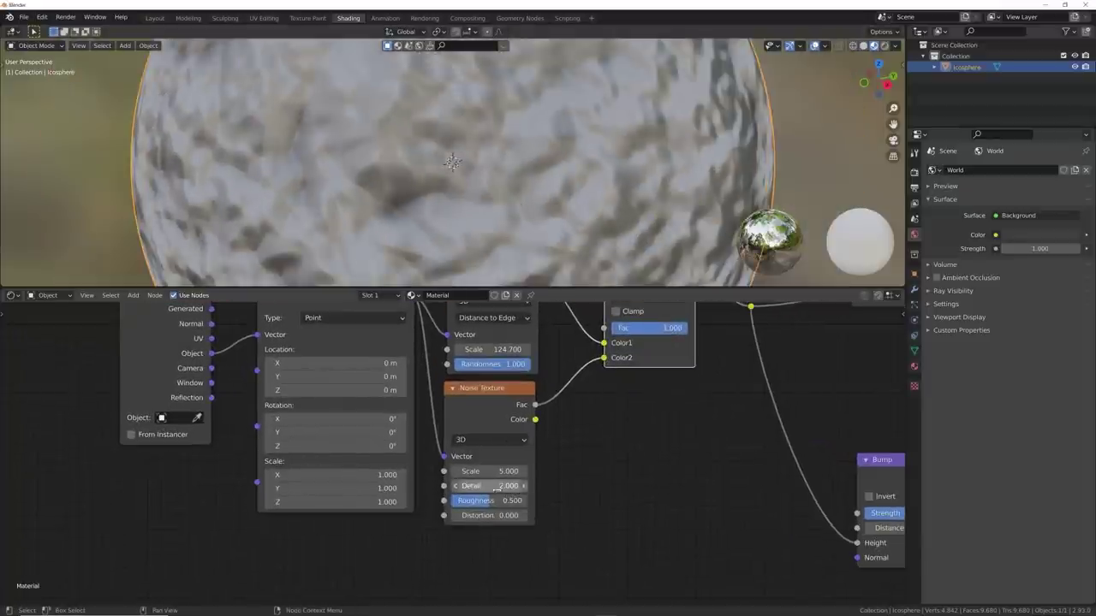
click(504, 486)
text(12)
key(Return)
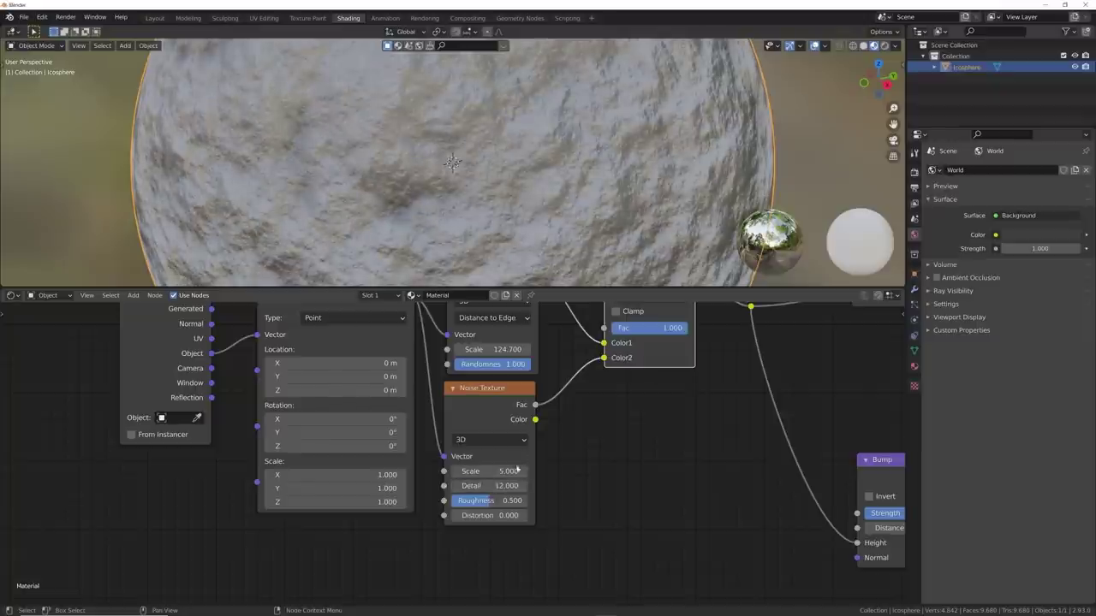
drag(491, 503, 517, 504)
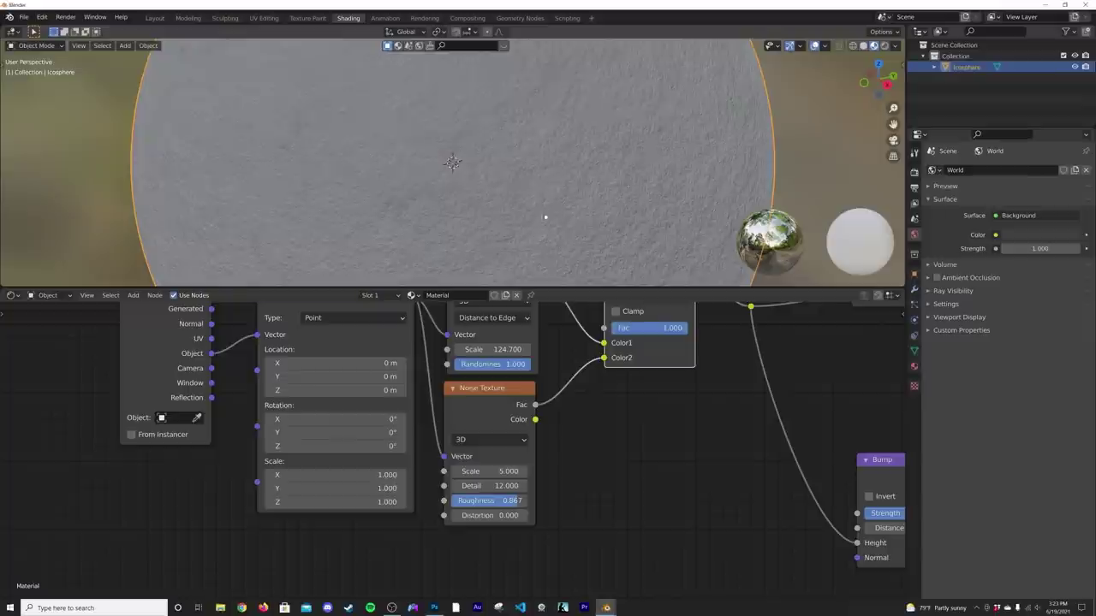
Set the Mix node's factor to 0.348 and move the node up above the level of the Voronoi Texture.
mouse_move(658, 328)
mouse_down()
mouse_move(624, 327)
mouse_move(638, 329)
mouse_up()
middle_drag(615, 325, 597, 386)
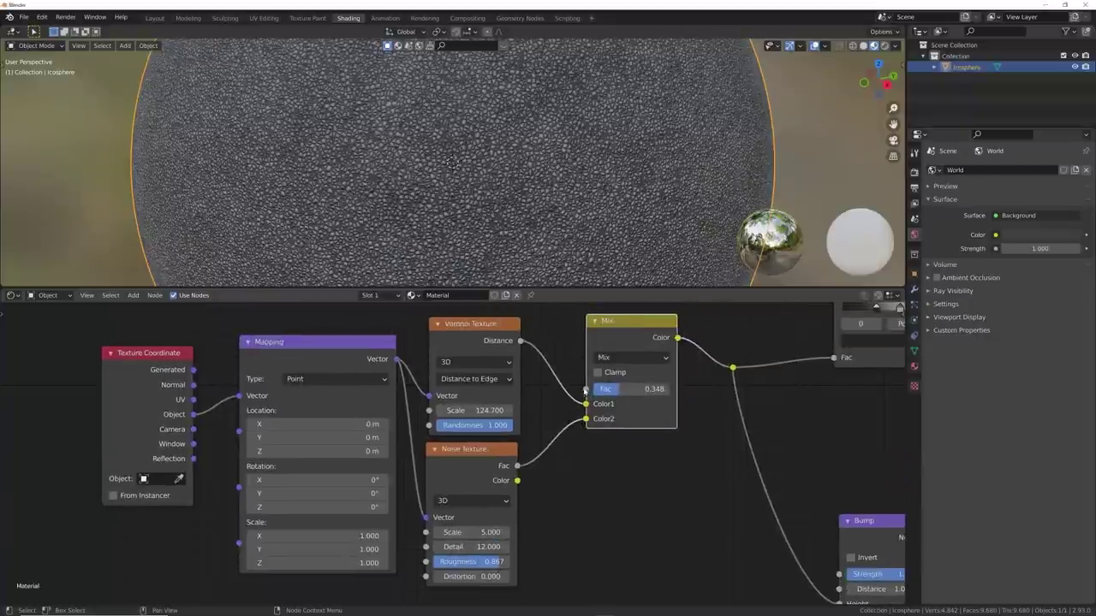
drag(586, 391, 562, 325)
middle_drag(593, 325, 585, 406)
scroll(586, 406, down, 3)
drag(572, 415, 568, 391)
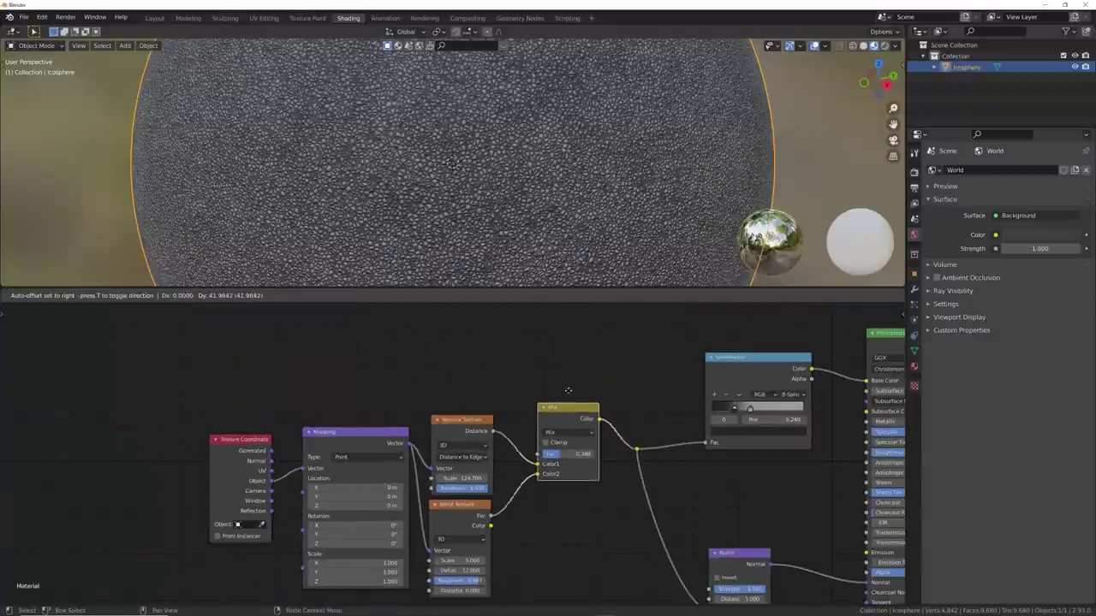
click(556, 345)
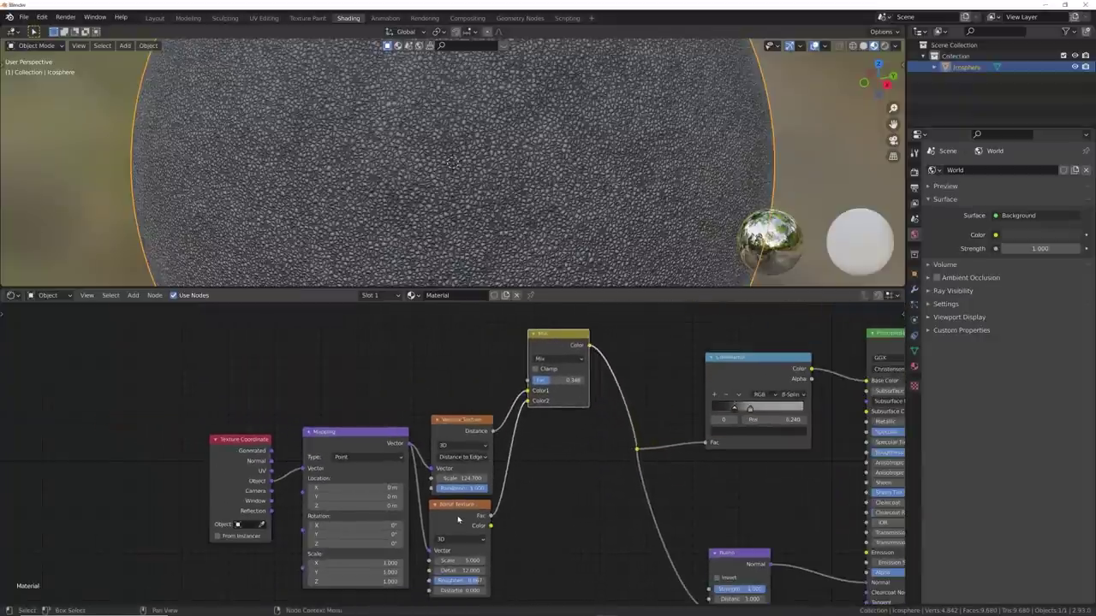
Duplicate the Noise Texture, place the copy above the Voronoi Texture and connect the Mapping node's Vector to it.
scroll(479, 496, down, 1)
key(shift+d)
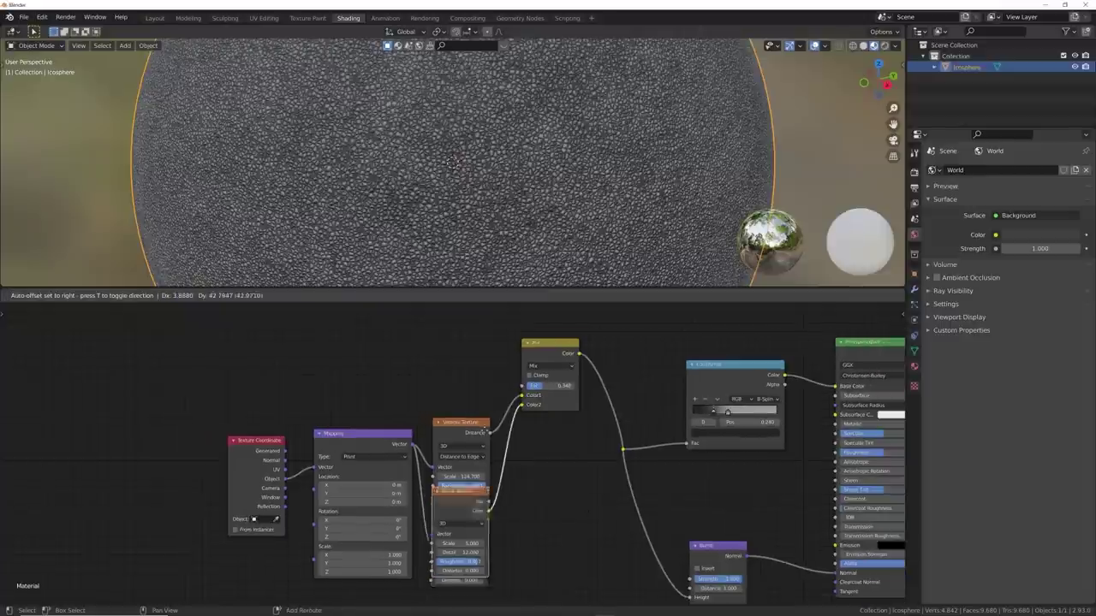
drag(478, 306, 477, 316)
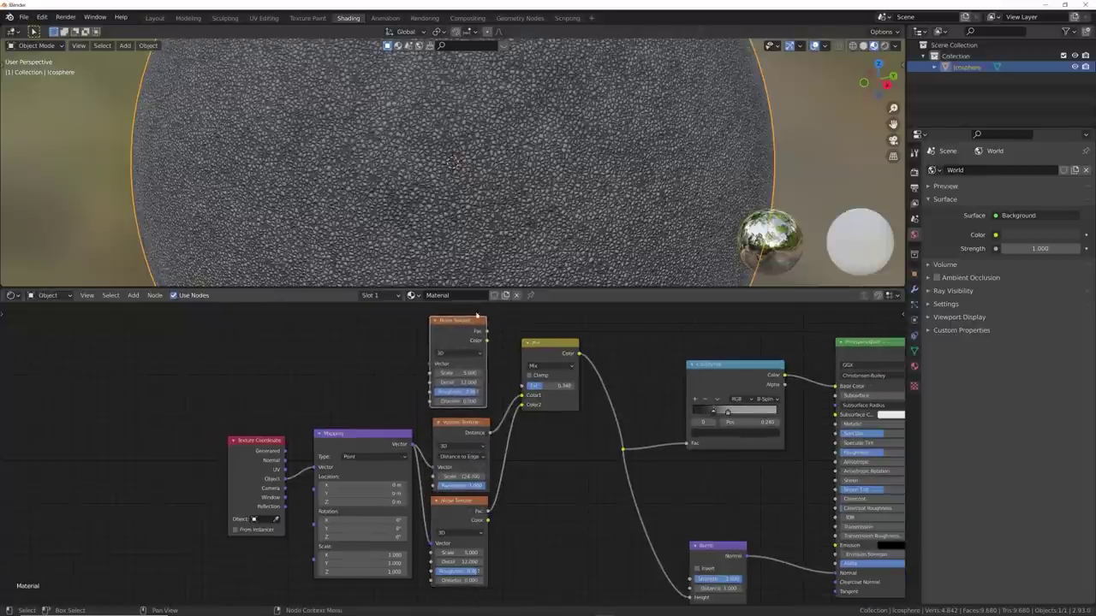
drag(412, 445, 430, 364)
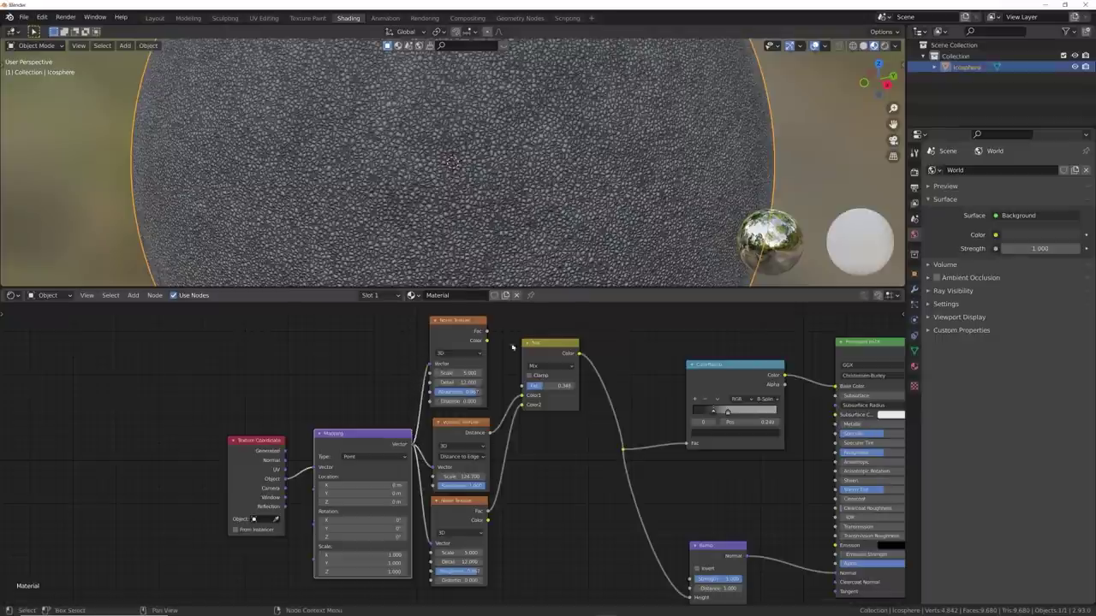
Move the Texture Coordinate, Mapping and all three texture nodes away from the Mix node to make room between them.
scroll(549, 355, down, 5)
drag(181, 367, 462, 579)
key(g)
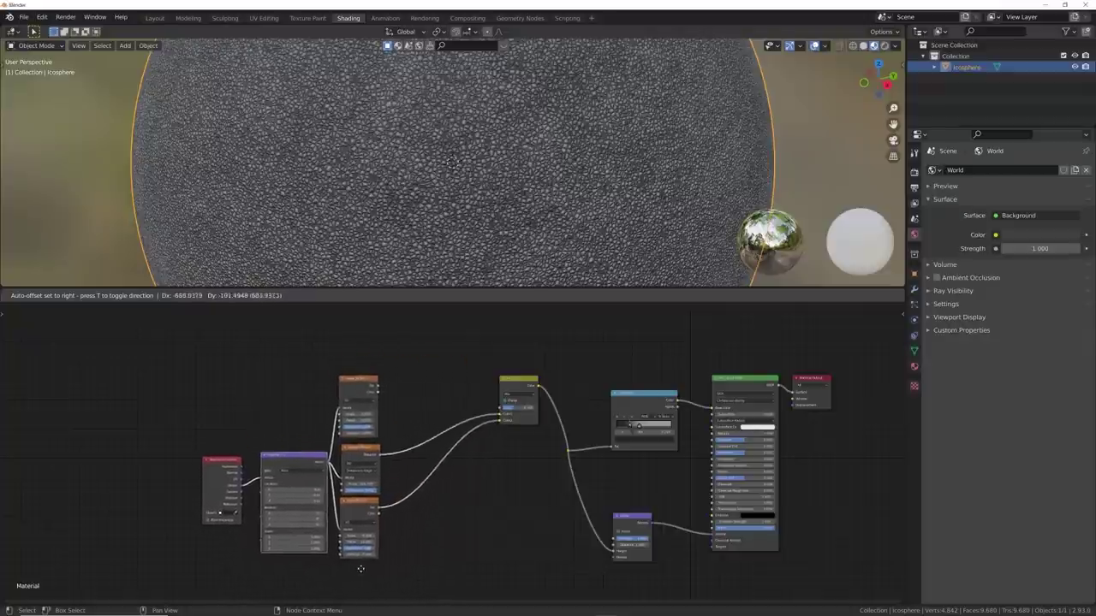
click(359, 570)
scroll(470, 428, up, 5)
middle_drag(458, 360, 511, 404)
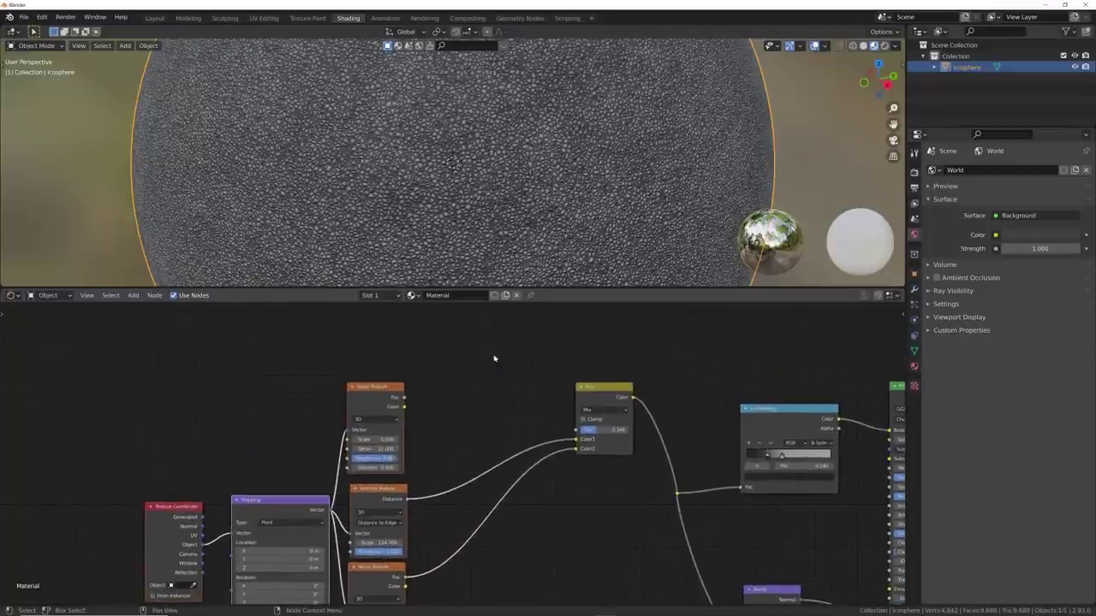
Add a ColorRamp above the Mix node and route the upper Noise Texture's Fac through it into the Mix node's Fac.
key(shift+a)
click(494, 351)
text(col)
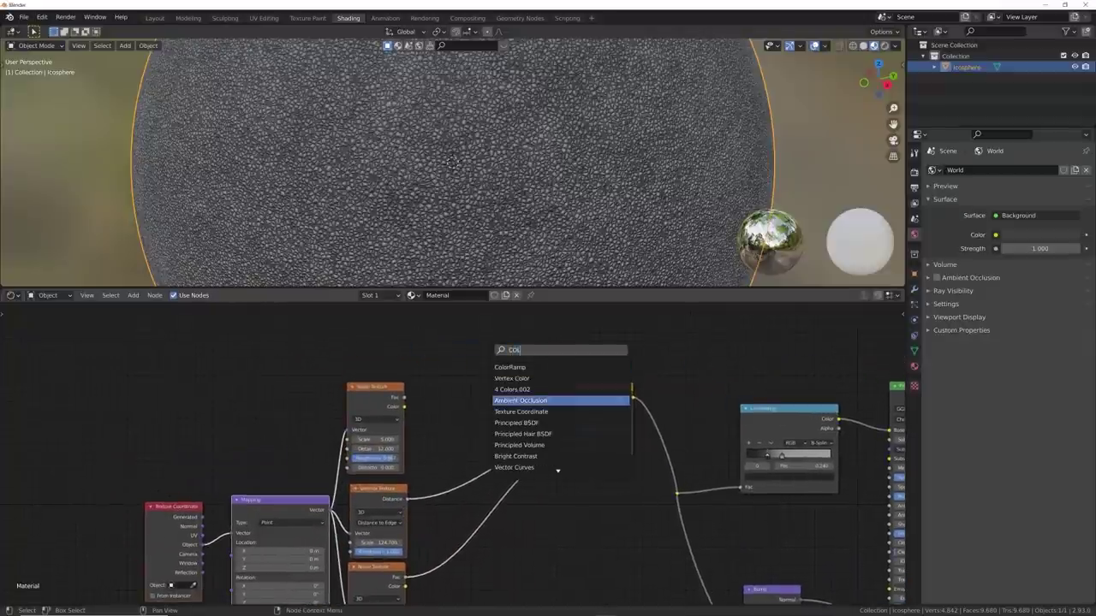
click(537, 367)
click(477, 340)
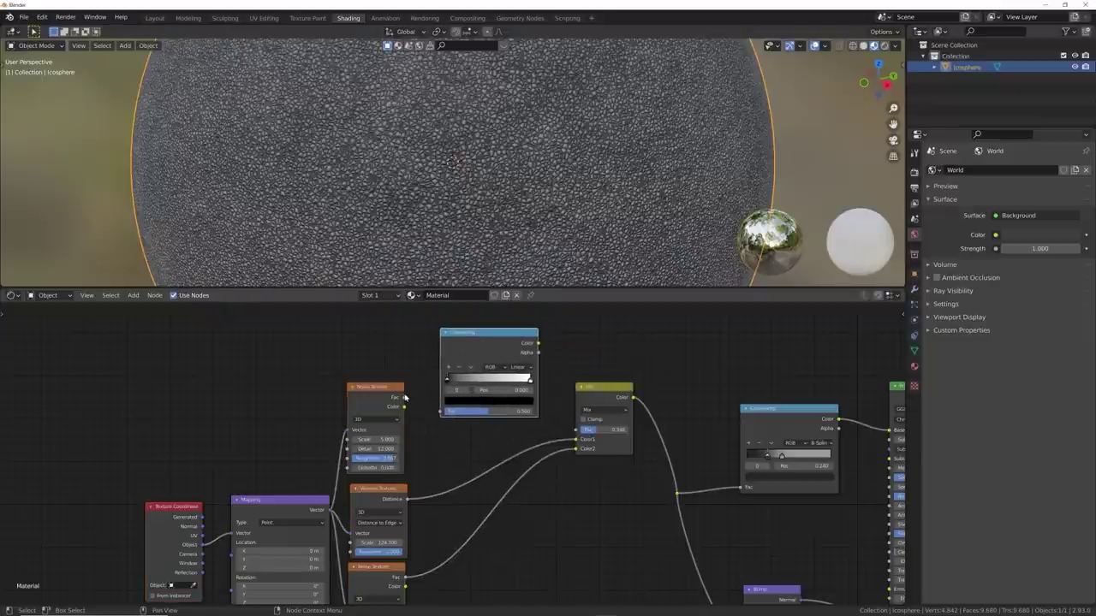
drag(404, 399, 441, 411)
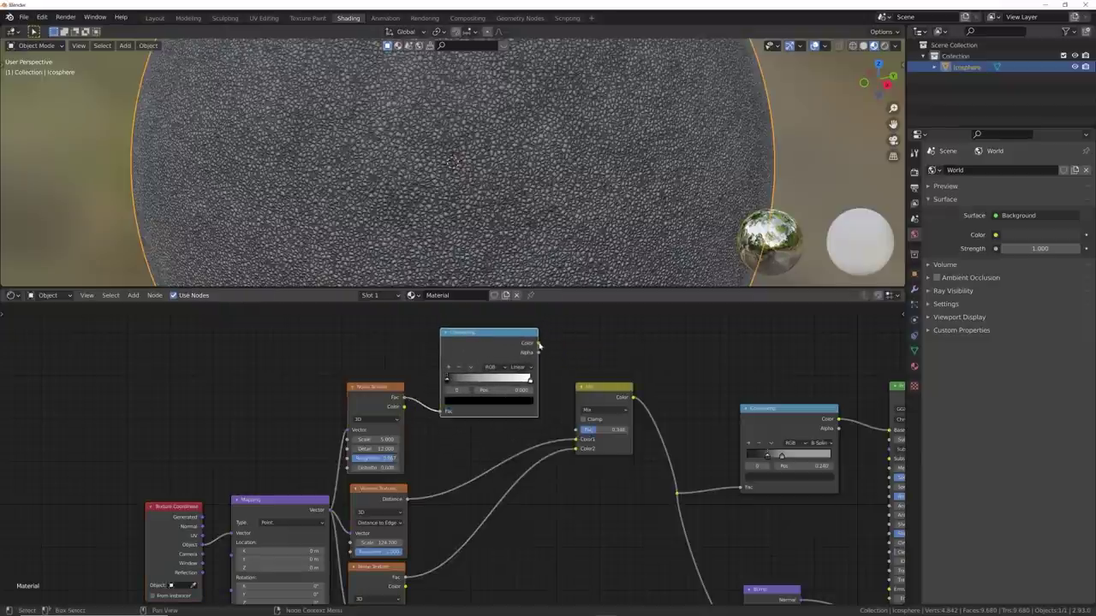
drag(538, 343, 568, 383)
drag(577, 436, 582, 430)
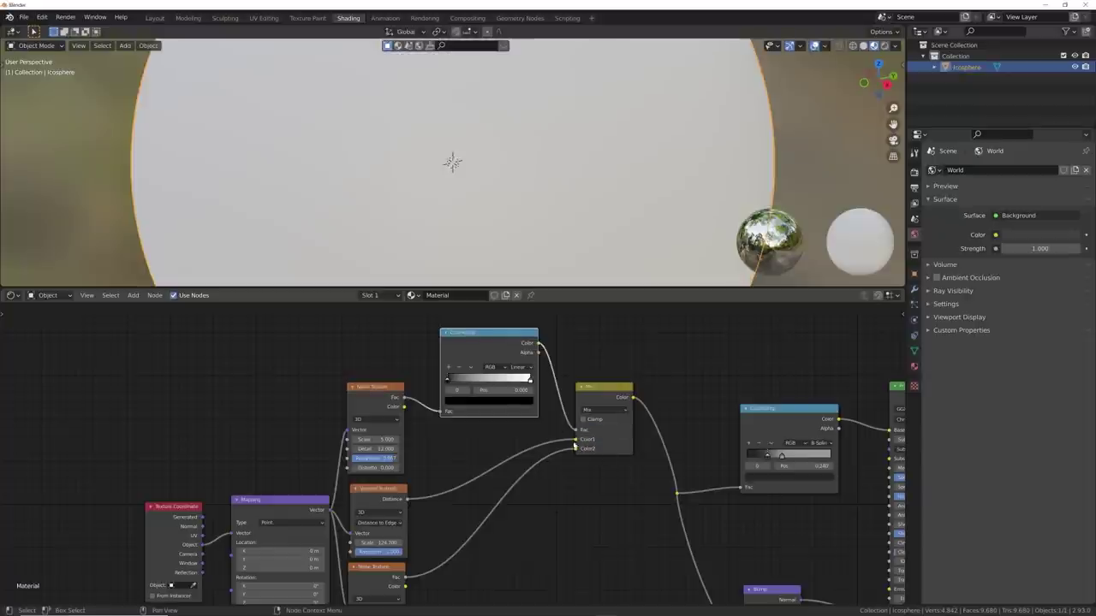
Tidy the layout by shifting the Mix node slightly and moving the Principled BSDF and Material Output nodes a little higher.
mouse_move(603, 397)
mouse_down()
mouse_move(614, 370)
mouse_move(610, 394)
mouse_up()
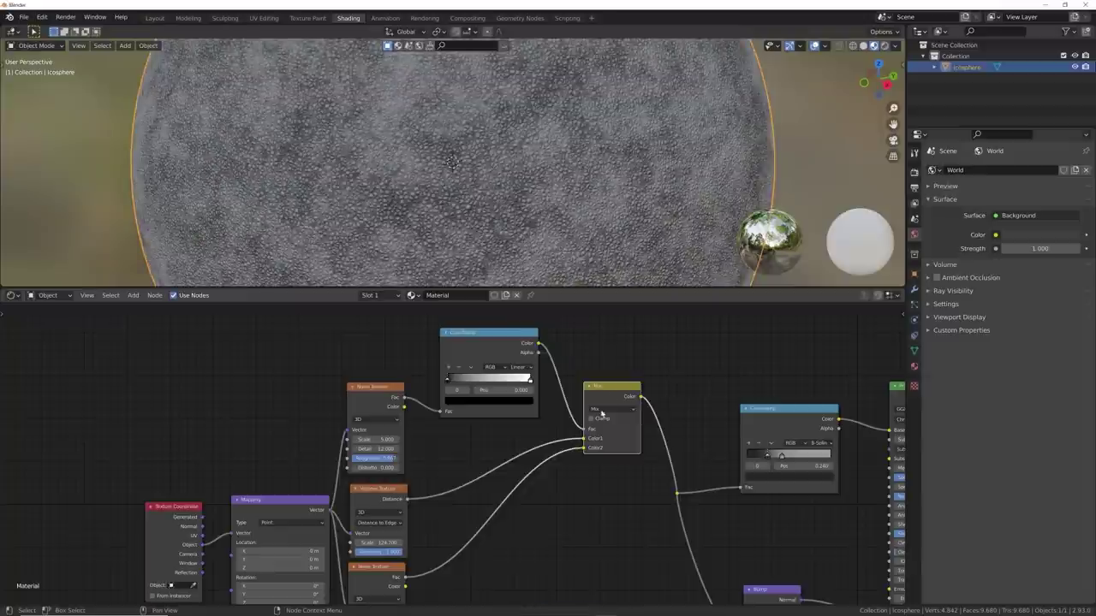
drag(607, 394, 606, 389)
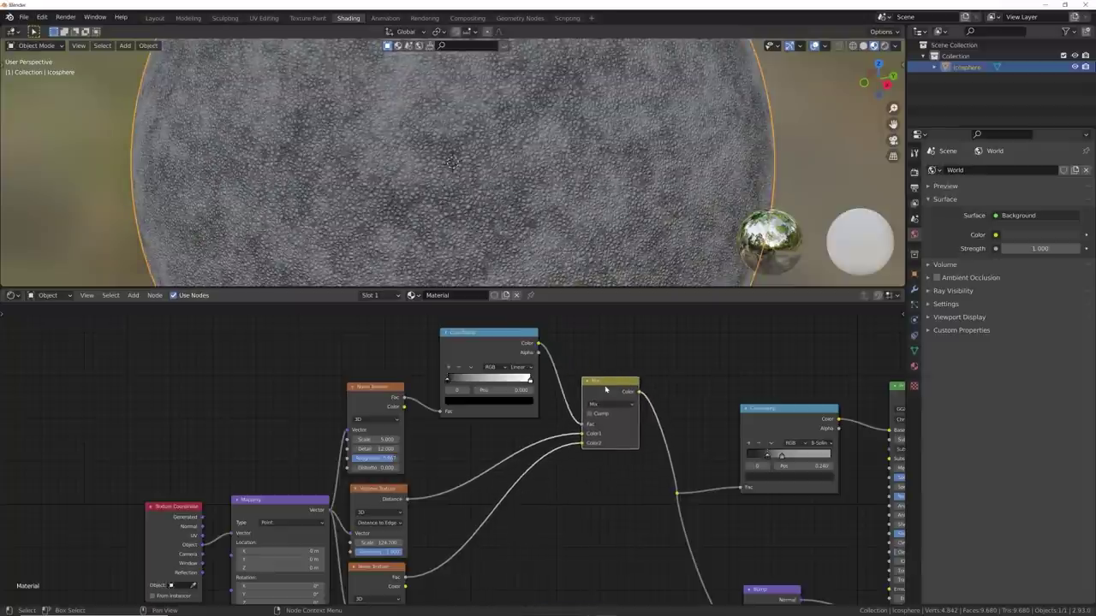
middle_drag(627, 385, 399, 398)
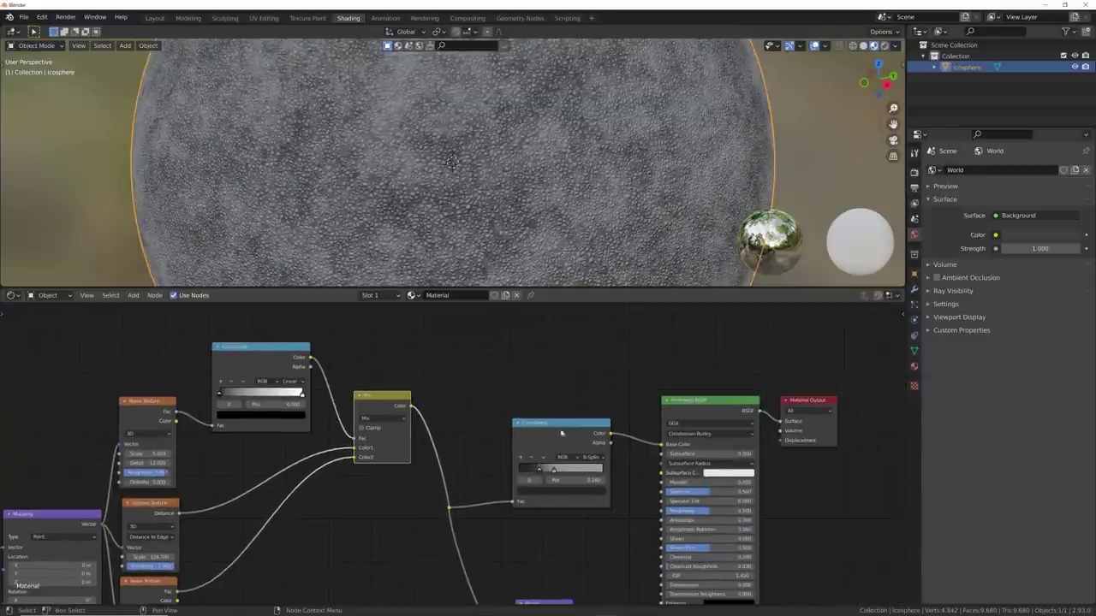
drag(800, 400, 809, 388)
drag(723, 406, 720, 383)
Move the new ColorRamp's black stop to about 0.450 and its white stop to 0.794.
middle_drag(350, 411, 559, 386)
scroll(451, 371, up, 1)
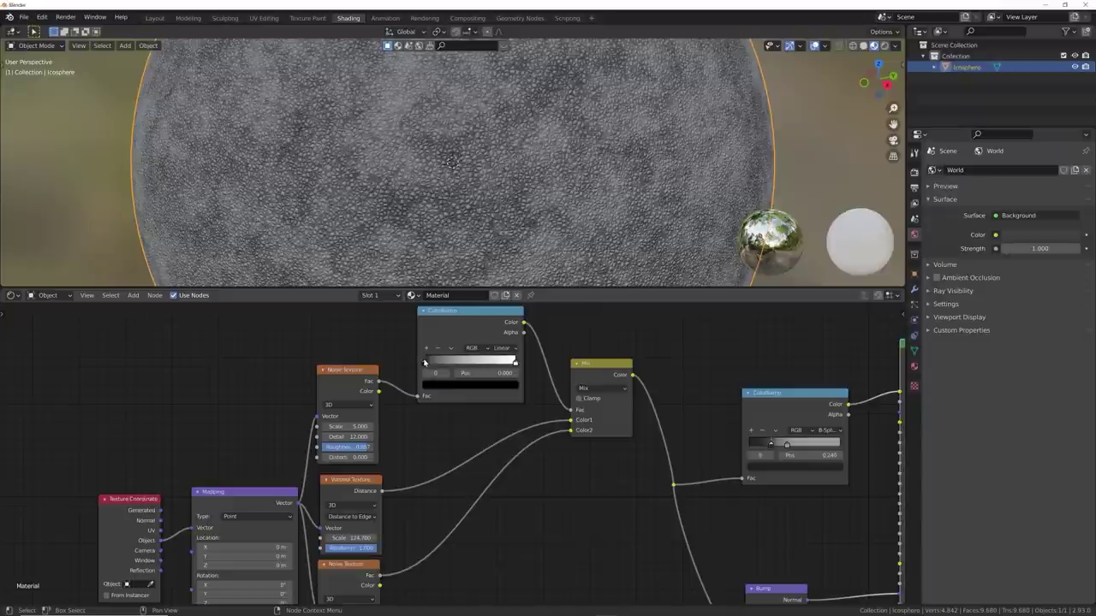
drag(424, 362, 469, 363)
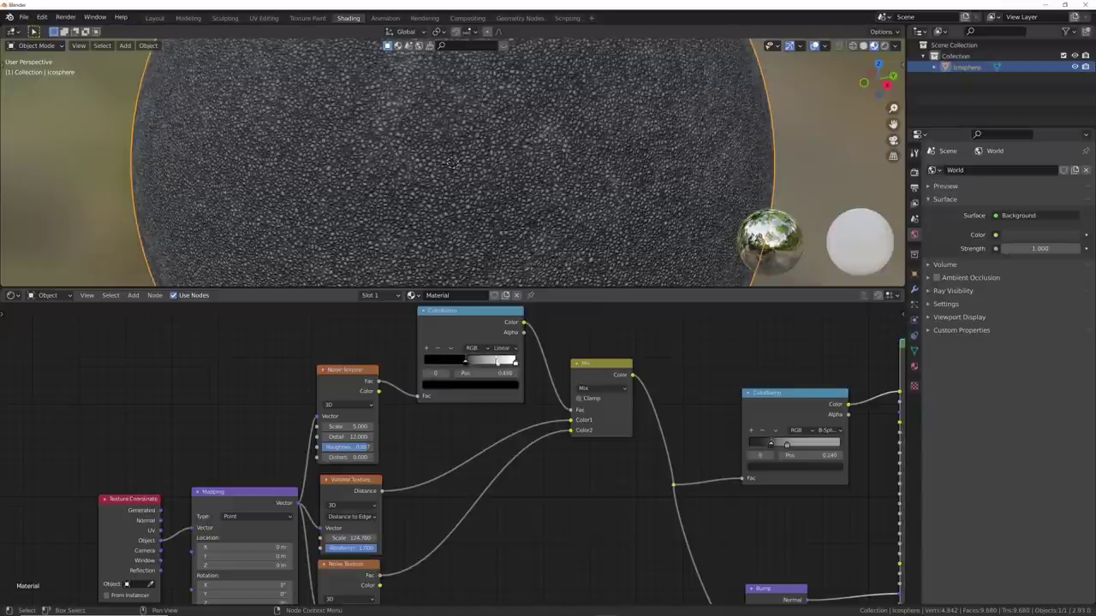
middle_drag(497, 362, 529, 408)
scroll(534, 400, up, 5)
mouse_move(597, 390)
mouse_down()
mouse_move(547, 390)
mouse_move(593, 390)
mouse_up()
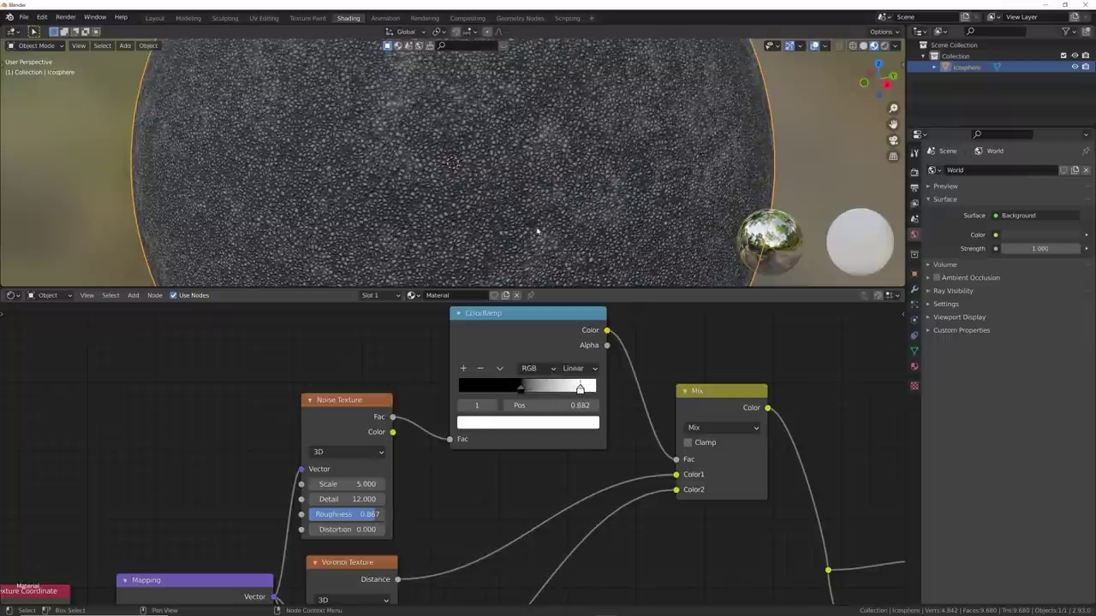
Check the mask's effect on the sphere and fine-tune the new ColorRamp's white stop to 0.797.
scroll(534, 226, up, 3)
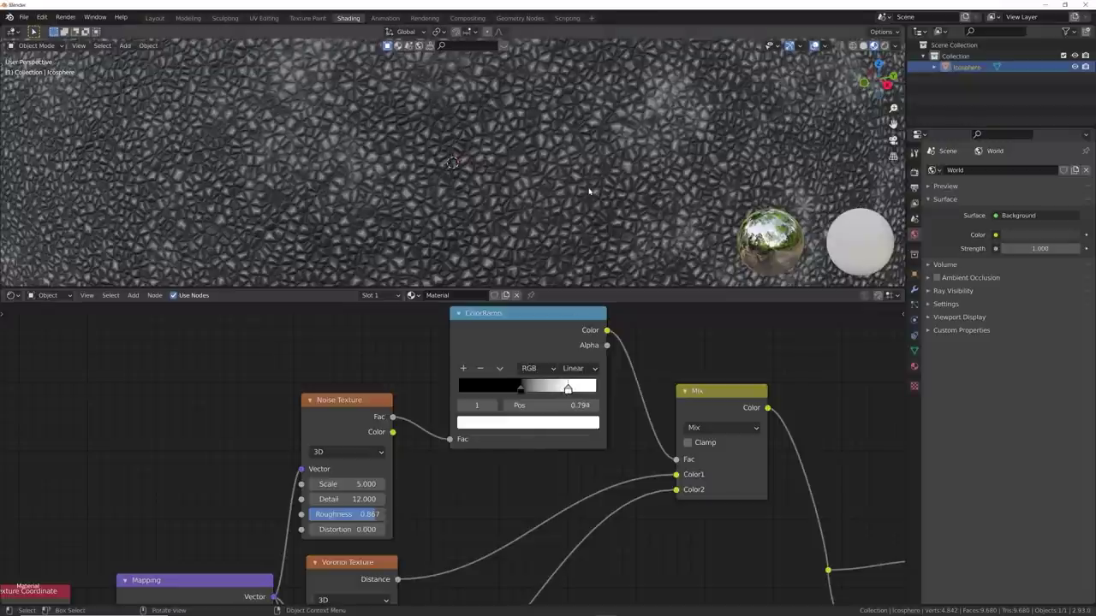
scroll(589, 189, down, 4)
middle_drag(538, 180, 438, 168)
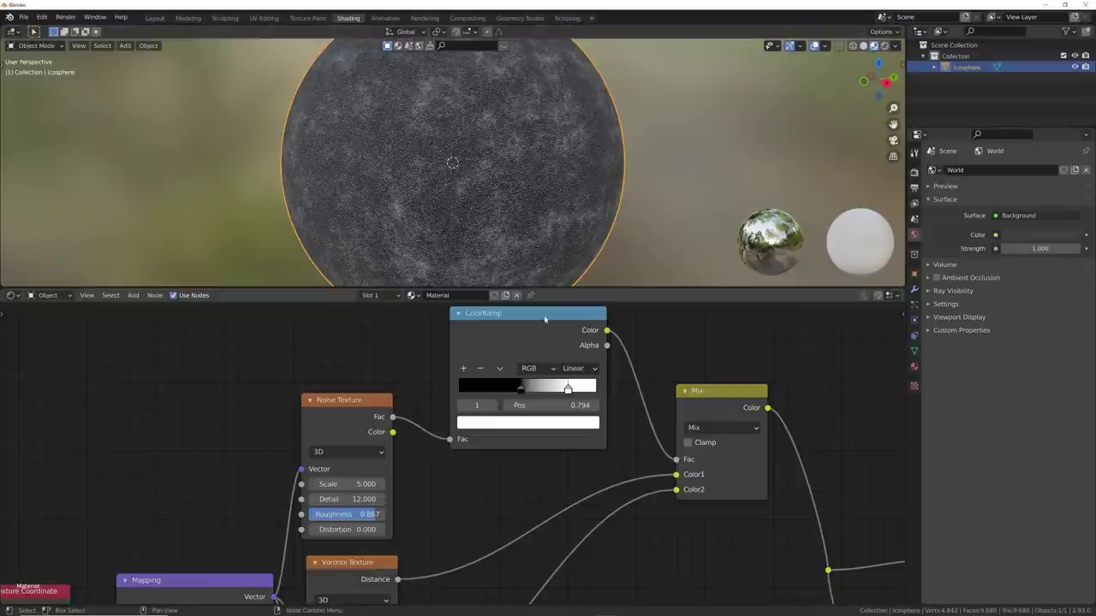
middle_drag(517, 197, 471, 193)
scroll(470, 194, up, 3)
scroll(518, 154, up, 3)
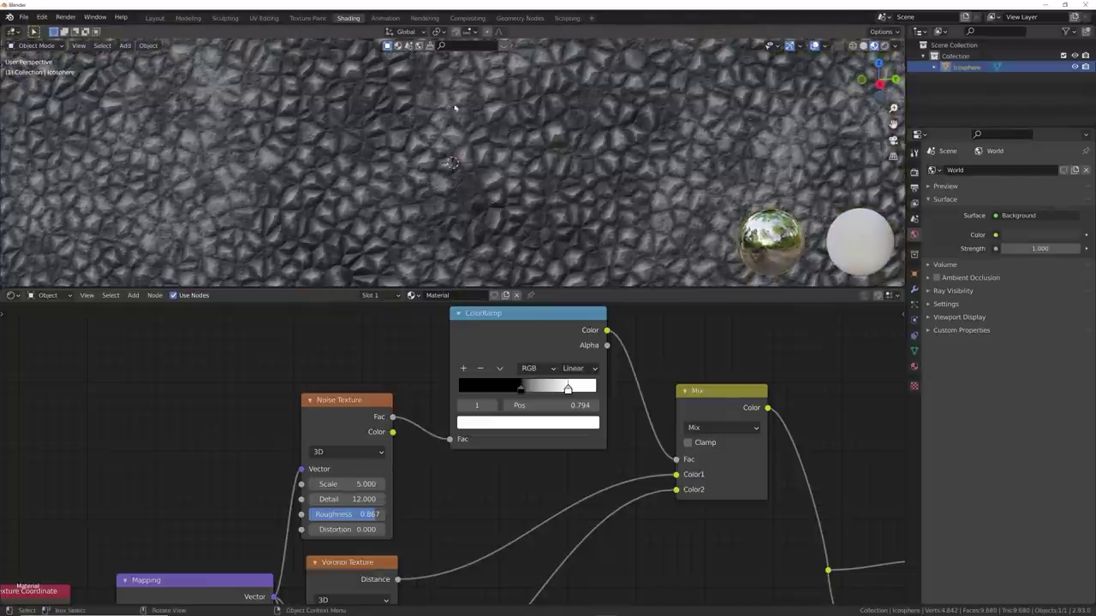
drag(568, 390, 601, 397)
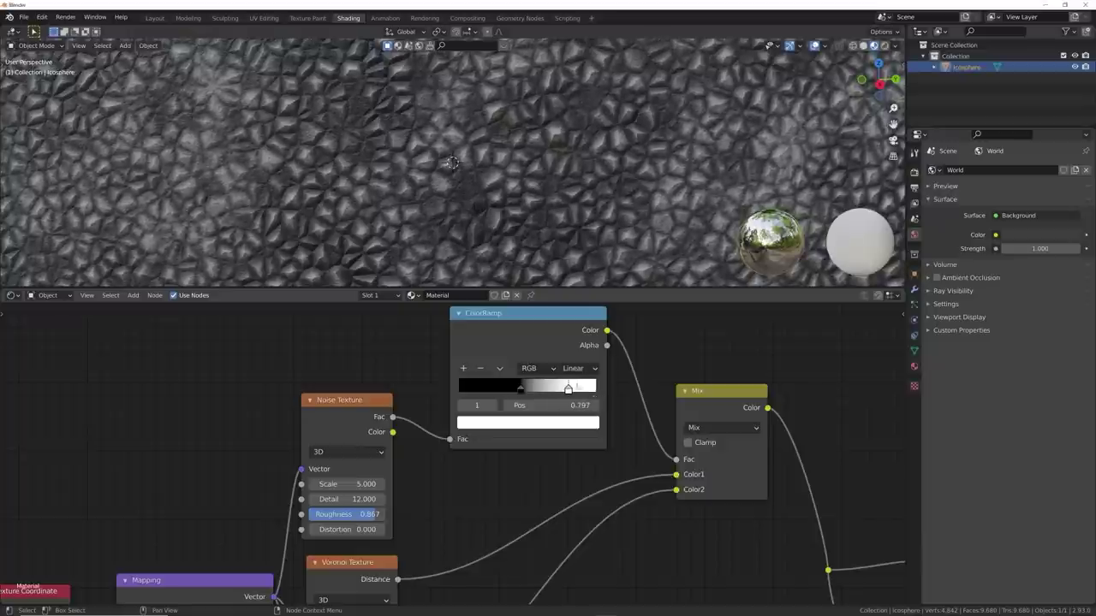
Set the upper Noise Texture's scale to 7.000.
scroll(528, 206, down, 9)
middle_drag(528, 205, 595, 186)
middle_drag(390, 497, 483, 380)
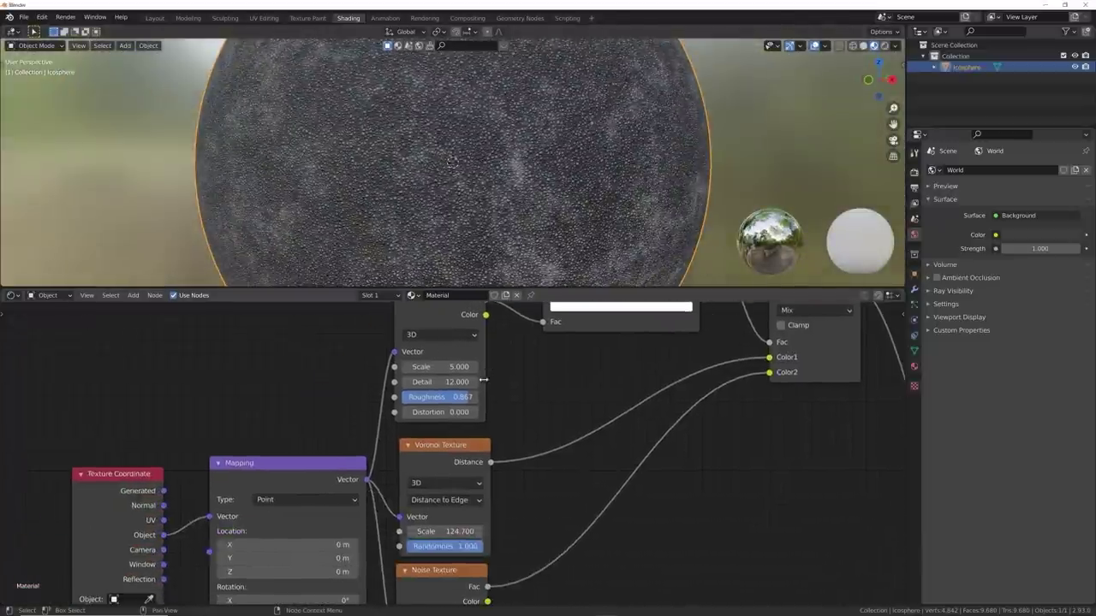
scroll(444, 479, down, 5)
middle_drag(450, 509, 466, 487)
scroll(471, 465, up, 1)
scroll(473, 359, up, 1)
middle_drag(472, 363, 468, 392)
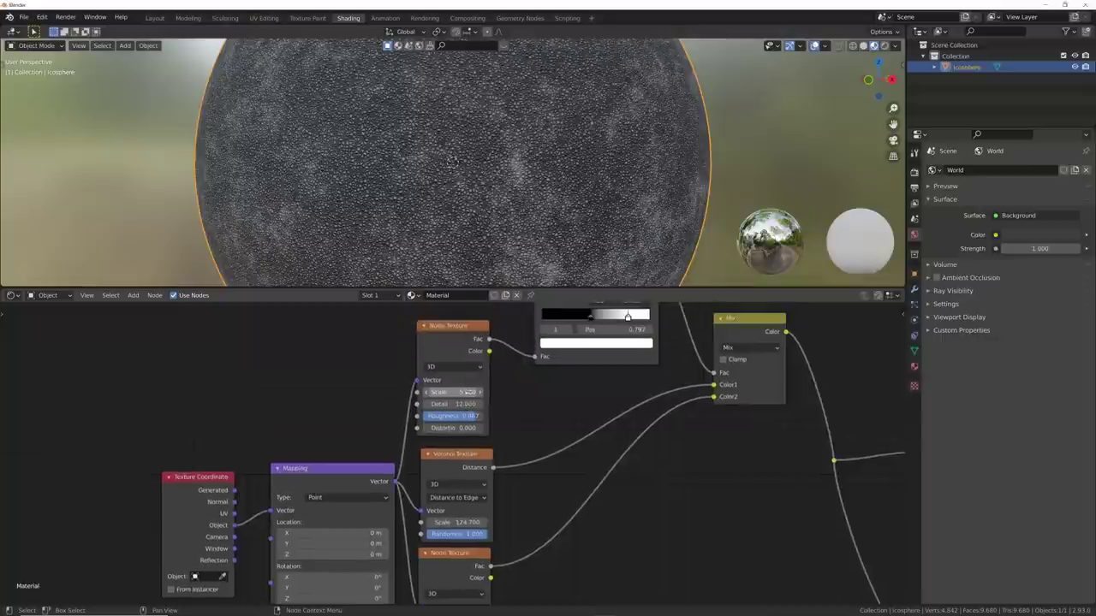
scroll(468, 391, up, 1)
mouse_move(461, 383)
mouse_down()
mouse_move(500, 383)
mouse_move(479, 383)
mouse_up()
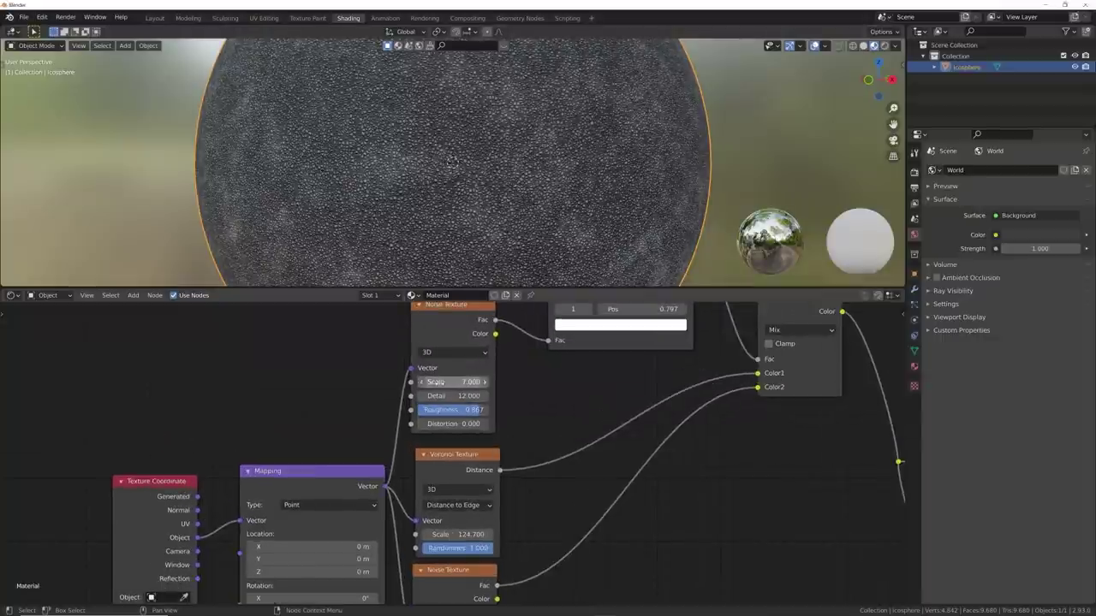
Try the upper Noise Texture in 4D with W set to 0.850.
click(449, 353)
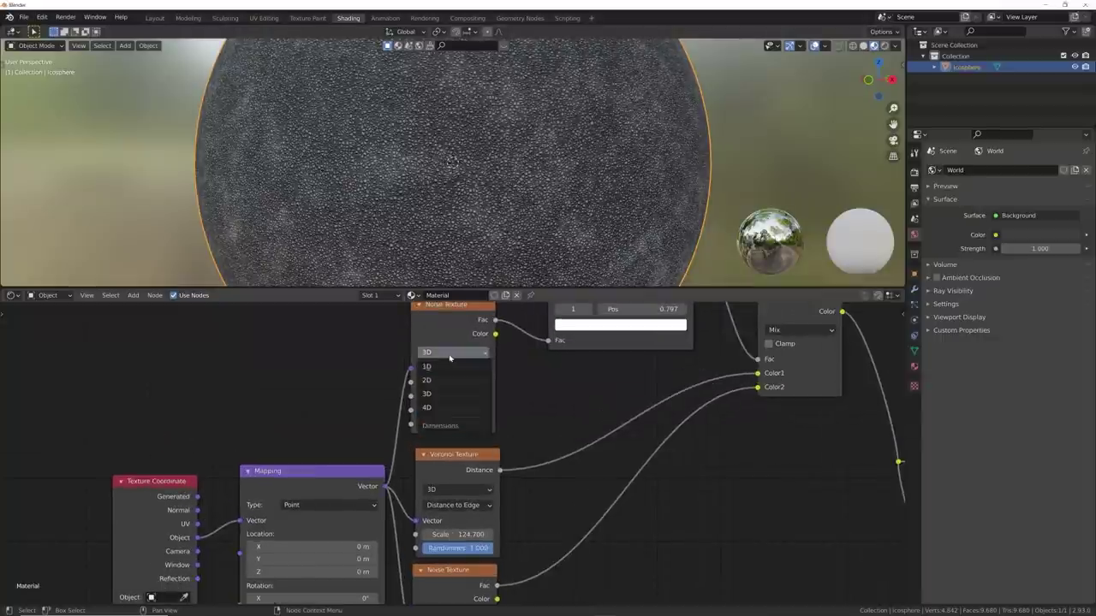
click(445, 407)
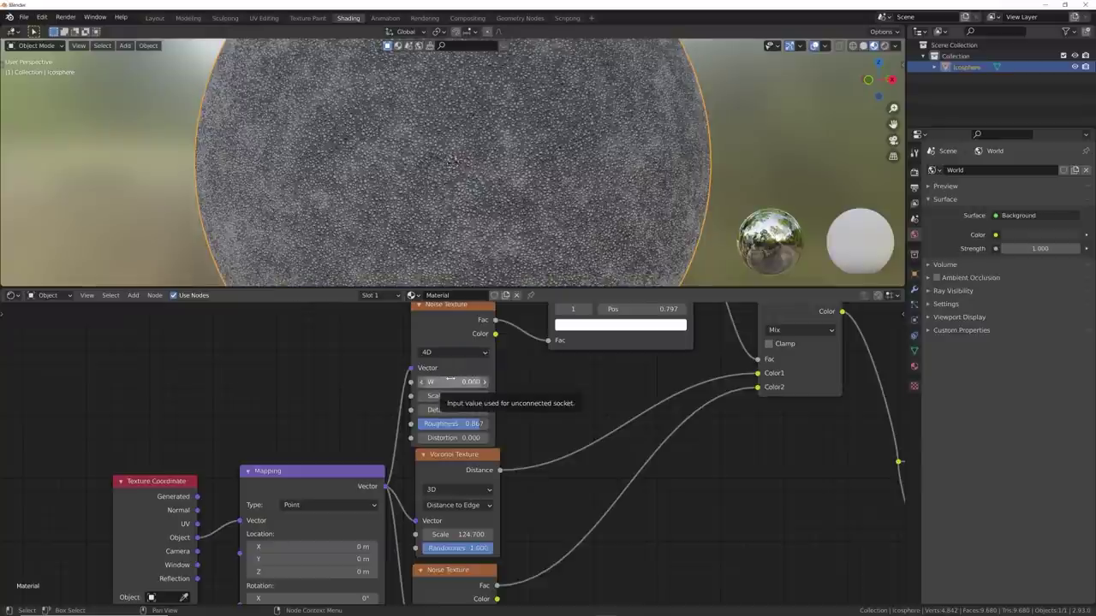
shift+drag(447, 382, 473, 382)
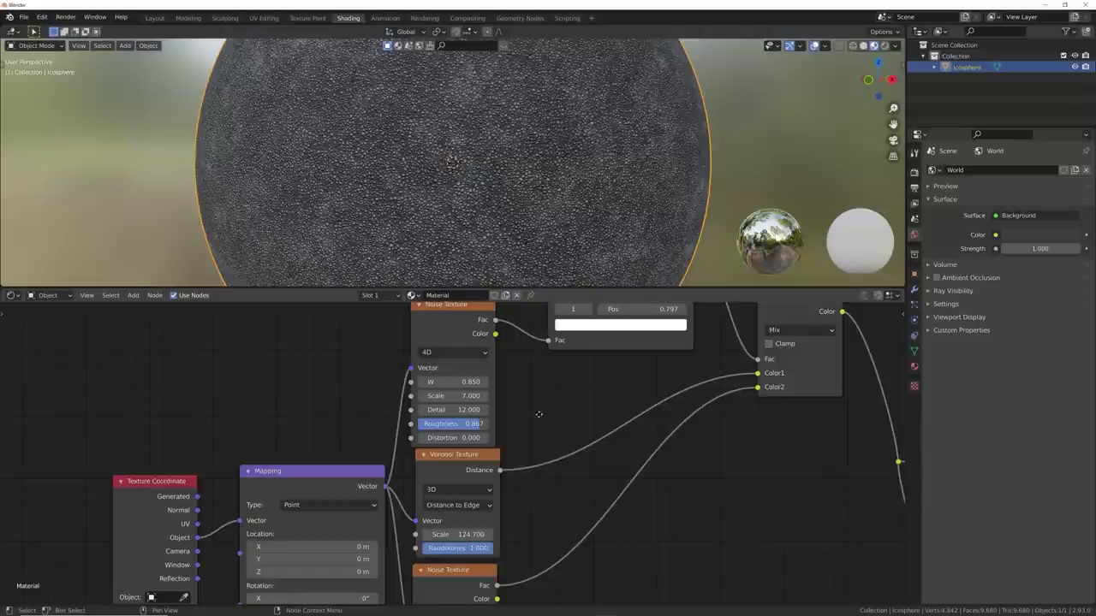
Switch the upper Noise Texture back to 3D.
middle_drag(541, 439, 539, 355)
scroll(452, 479, down, 1)
scroll(452, 481, down, 2)
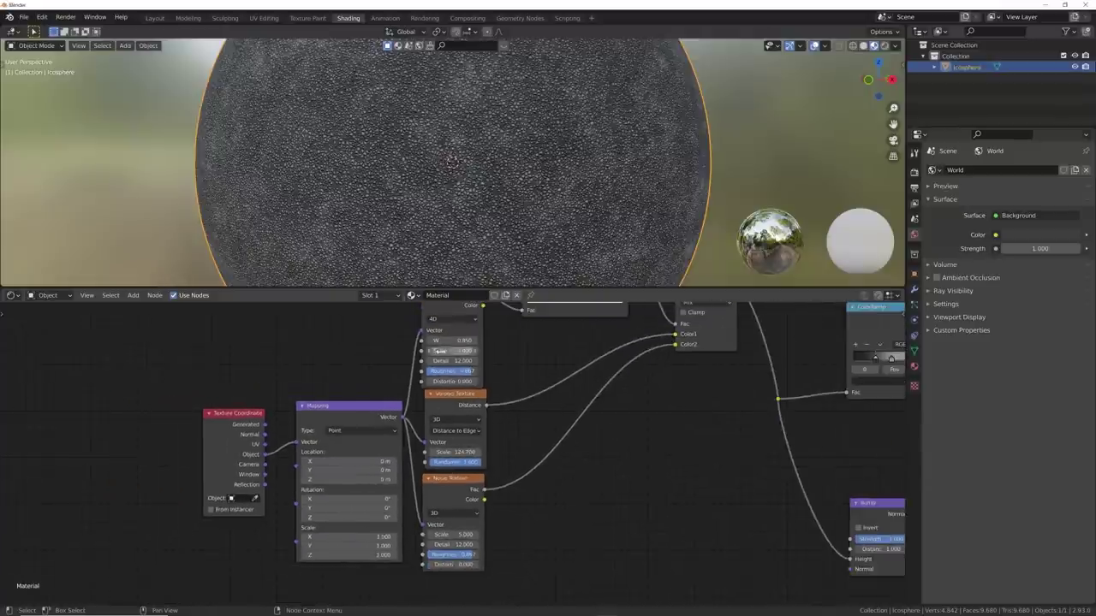
middle_drag(470, 377, 457, 446)
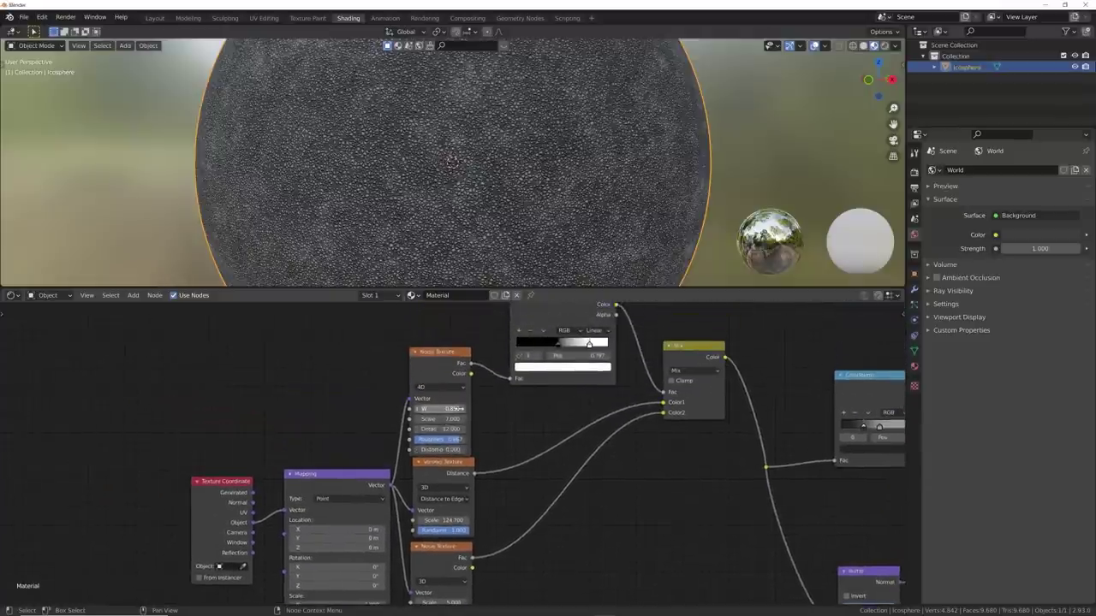
scroll(462, 389, up, 1)
click(418, 379)
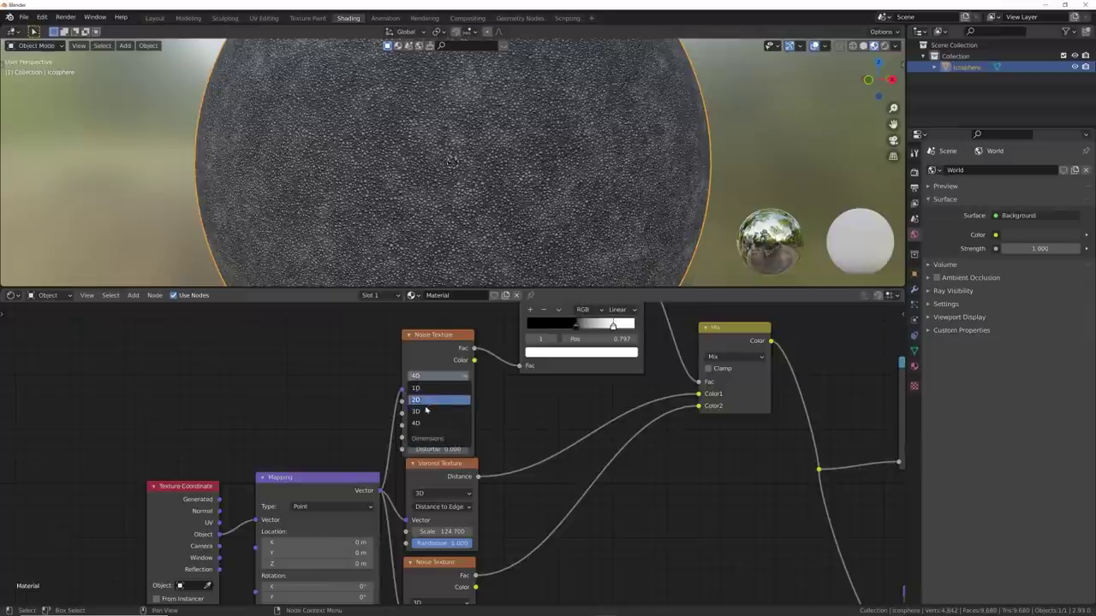
click(423, 411)
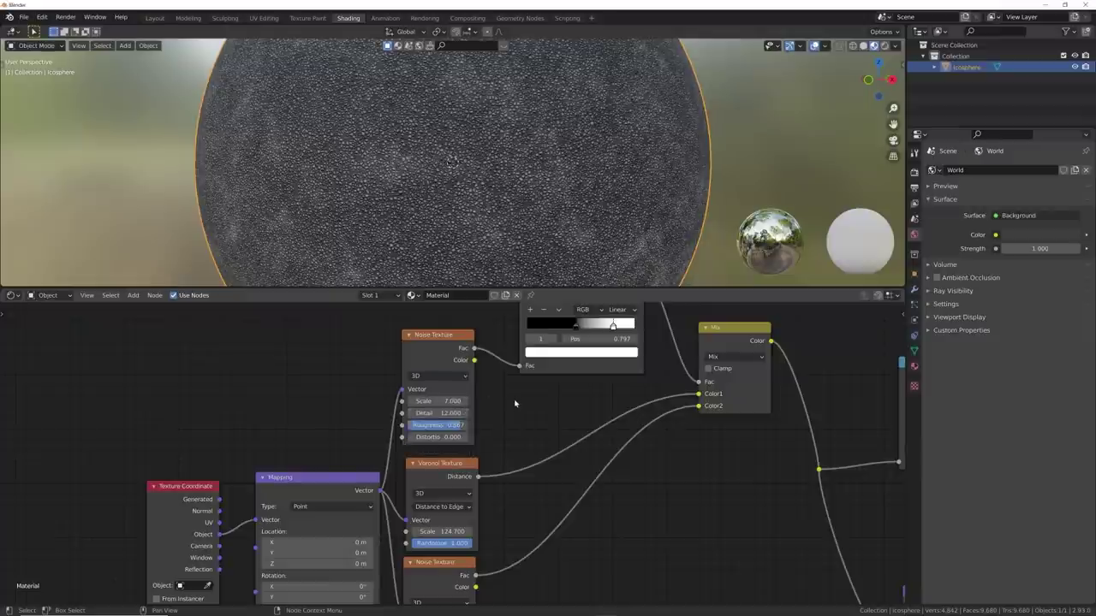
Examine the sphere's bumpy surface up close and from a distance, along with the complete node tree.
scroll(515, 403, down, 2)
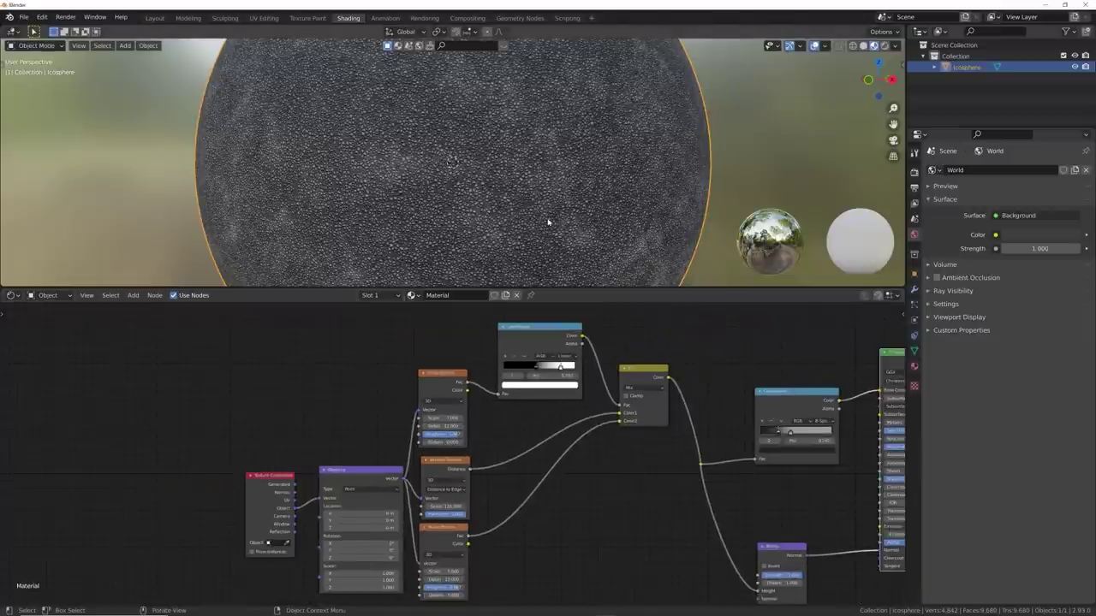
middle_drag(548, 223, 502, 211)
scroll(560, 216, up, 6)
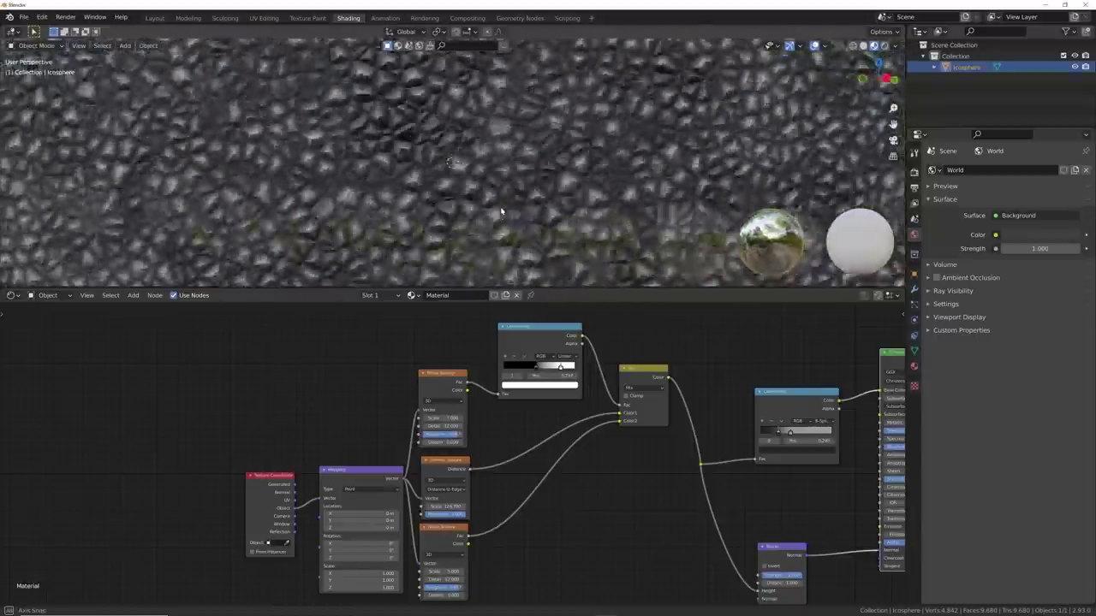
scroll(501, 212, down, 6)
drag(435, 381, 437, 385)
middle_drag(437, 407, 466, 378)
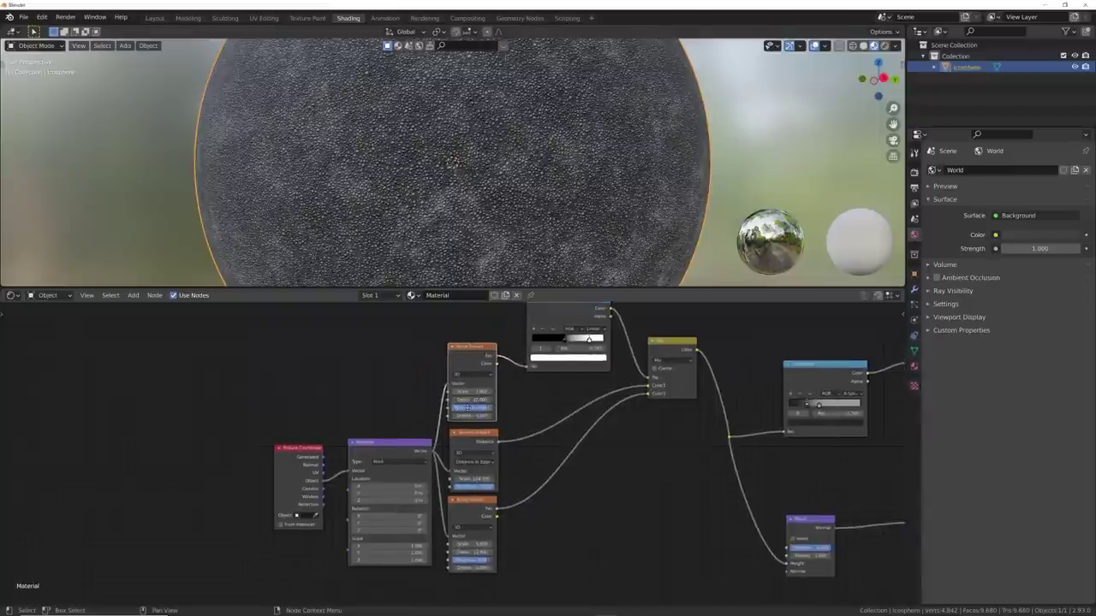
scroll(465, 378, down, 1)
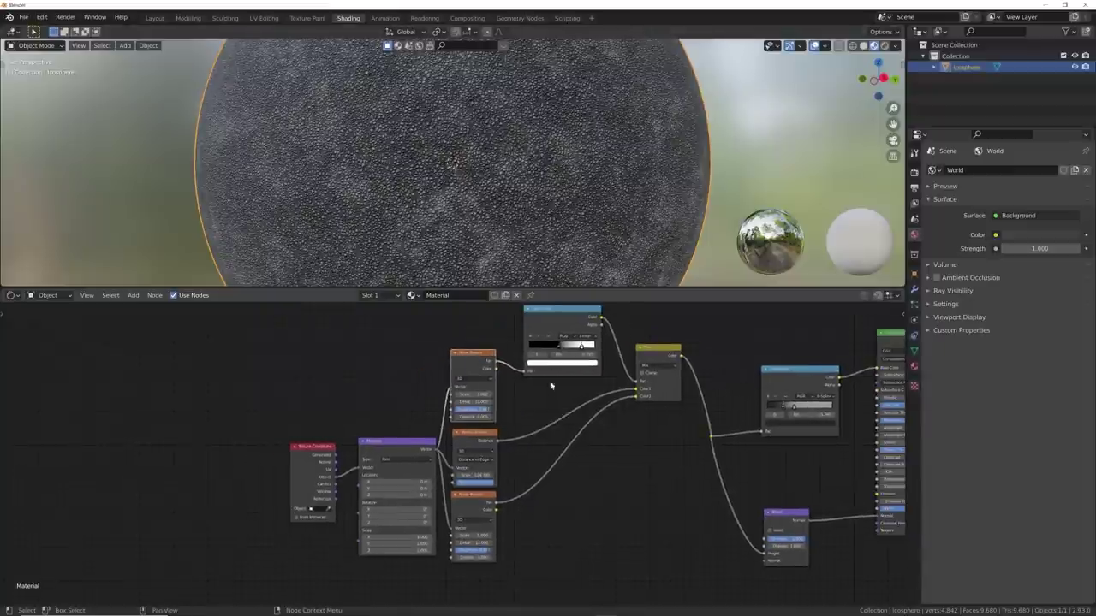
scroll(535, 501, down, 1)
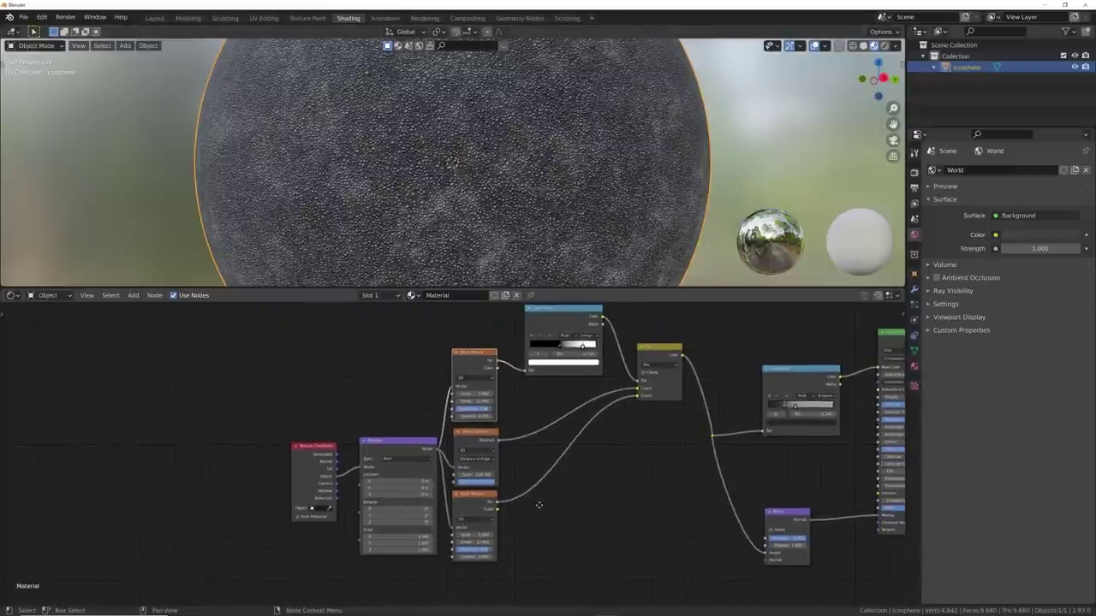
scroll(500, 497, down, 1)
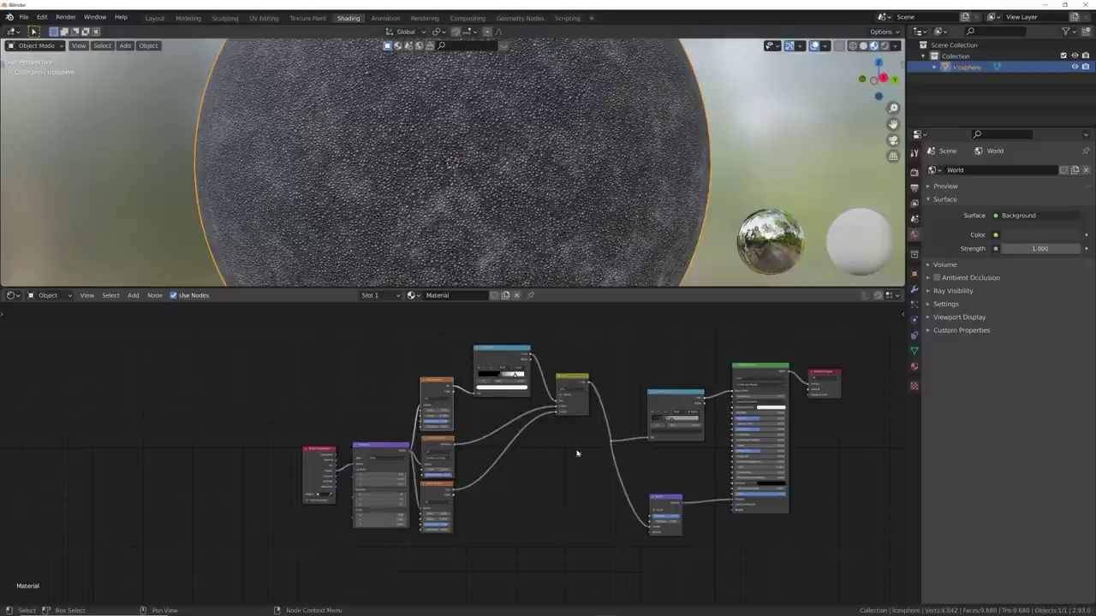
scroll(587, 214, down, 2)
scroll(587, 214, up, 1)
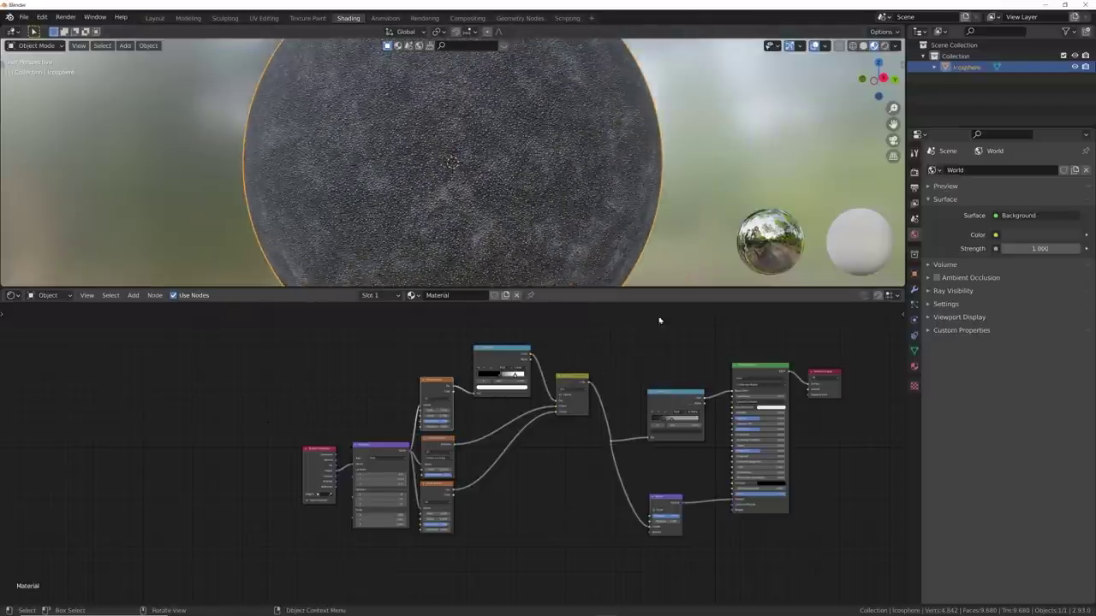
Move the Material Output node farther away from the Principled BSDF.
scroll(578, 374, up, 2)
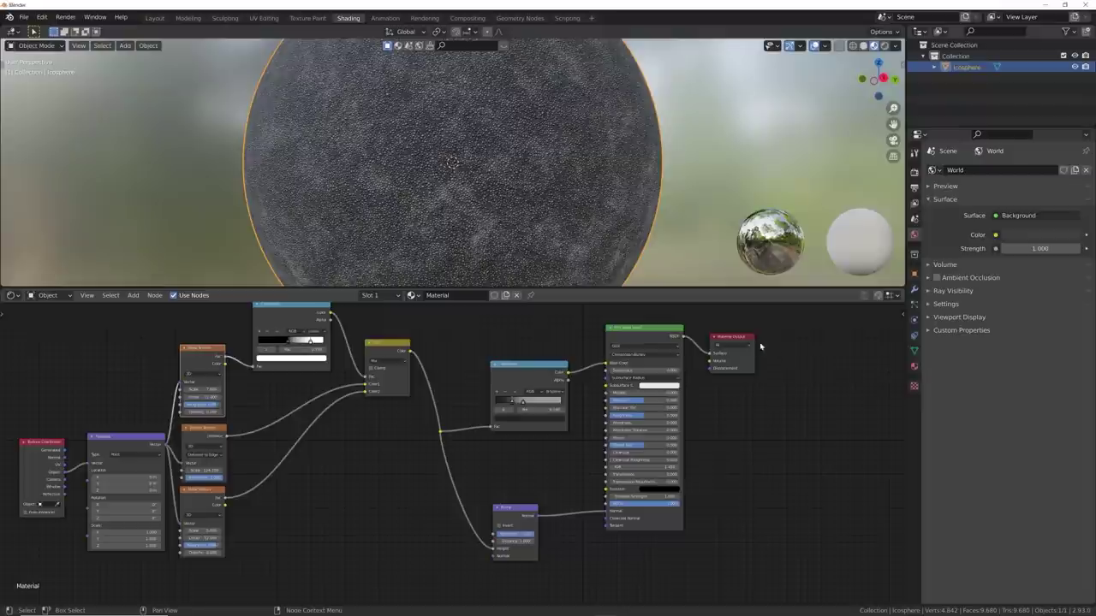
drag(742, 340, 785, 334)
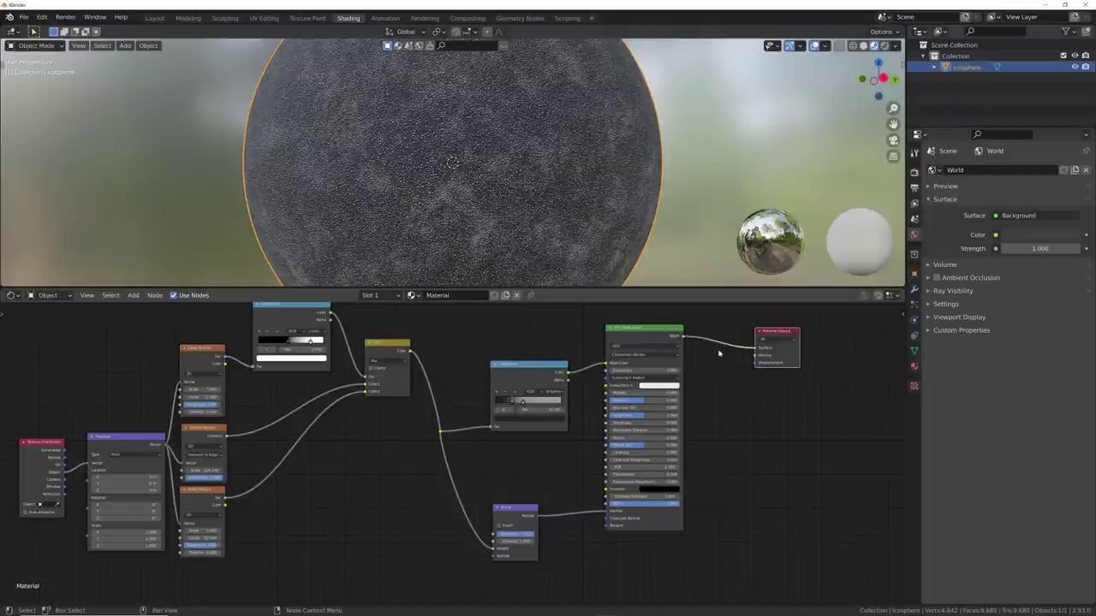
Duplicate the Principled BSDF node and place the copy directly below the original.
scroll(717, 357, down, 2)
middle_drag(708, 378, 670, 367)
click(605, 334)
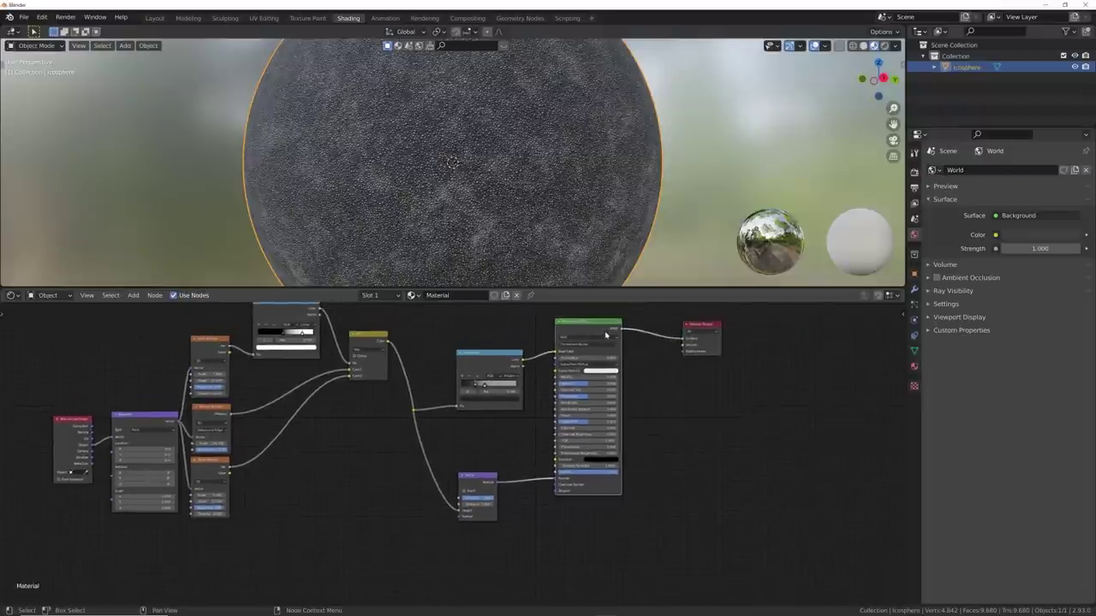
key(shift+d)
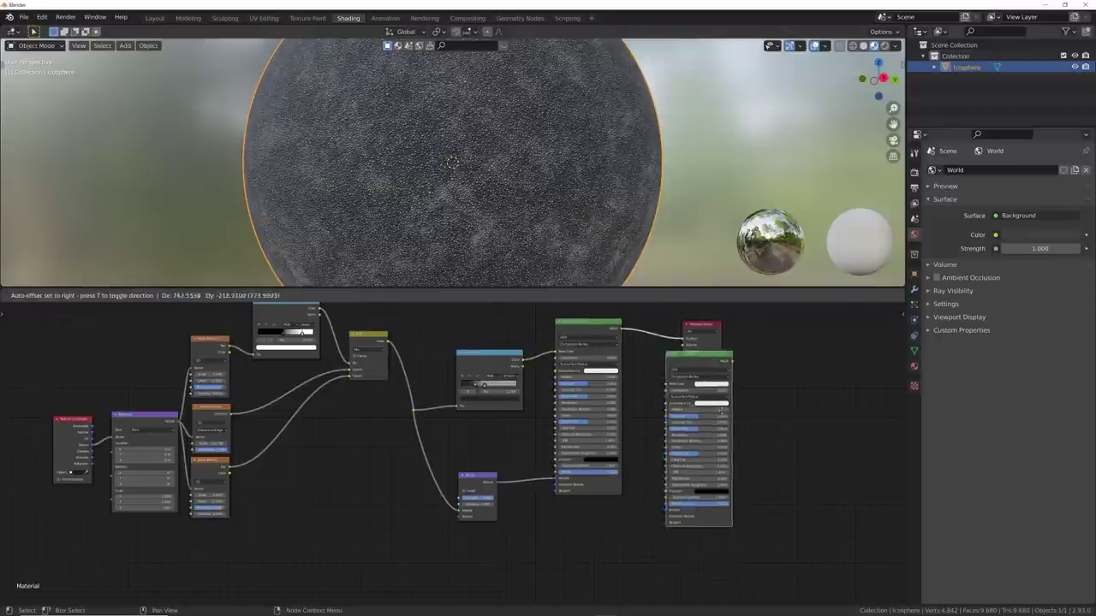
click(588, 511)
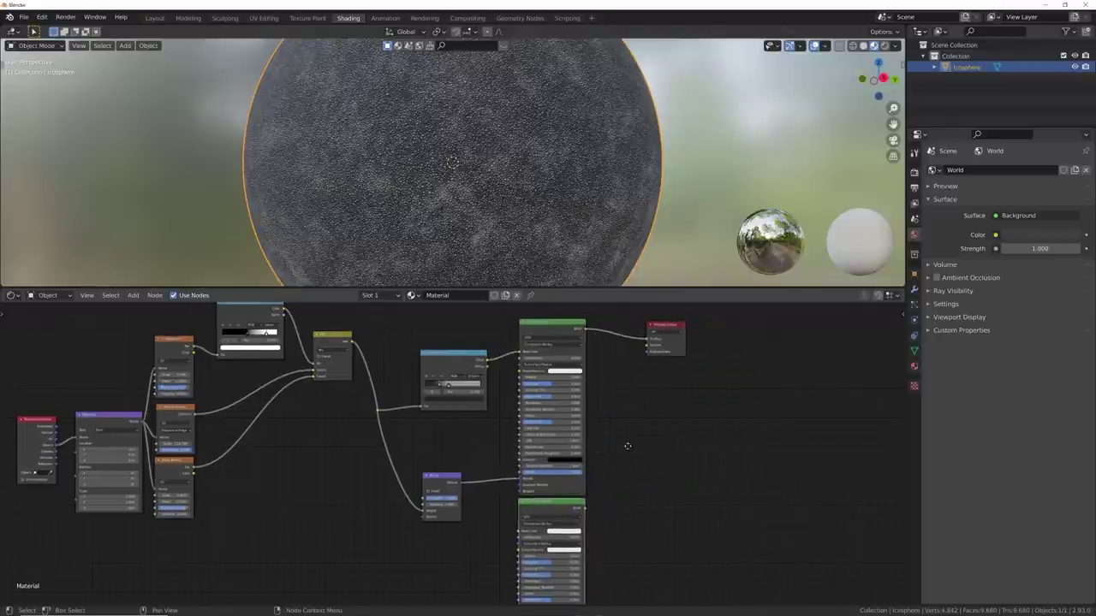
scroll(634, 428, up, 2)
scroll(655, 418, down, 2)
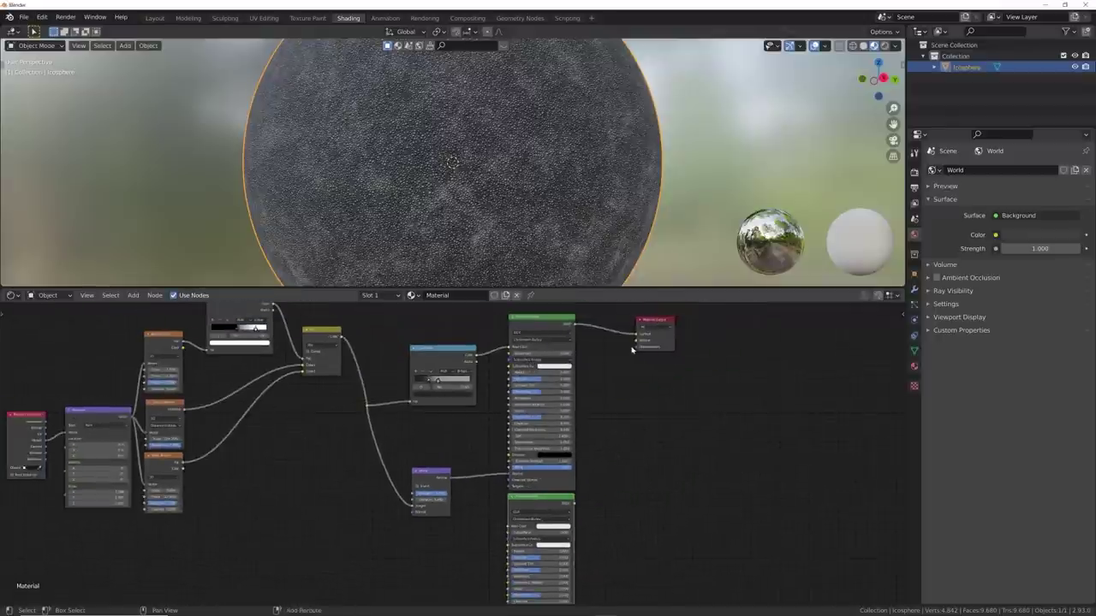
Add a Mix Shader node on the link between the upper Principled BSDF and the Material Output.
key(shift+a)
text(s)
text(Mix)
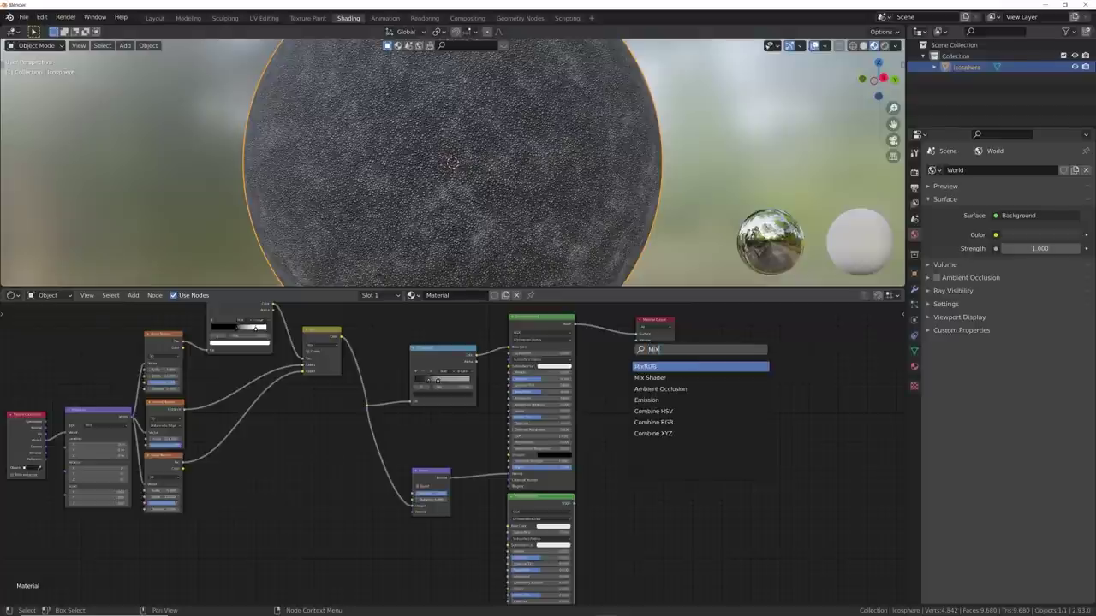
click(642, 376)
click(607, 345)
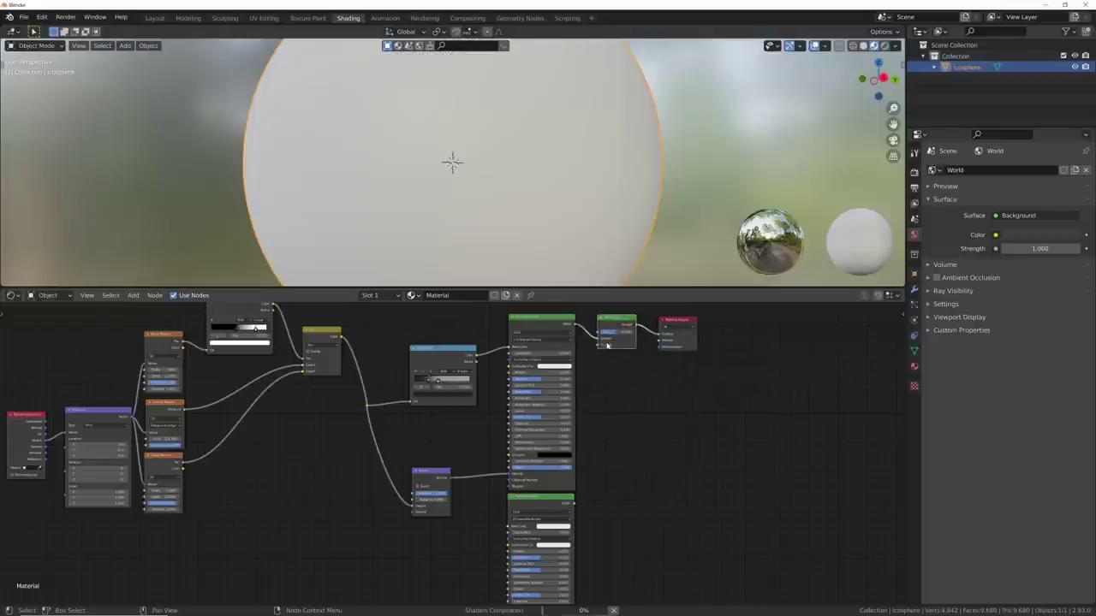
Connect the lower Principled BSDF's output to the Mix Shader's second Shader input.
scroll(576, 408, up, 4)
middle_drag(607, 345, 583, 380)
scroll(583, 381, down, 2)
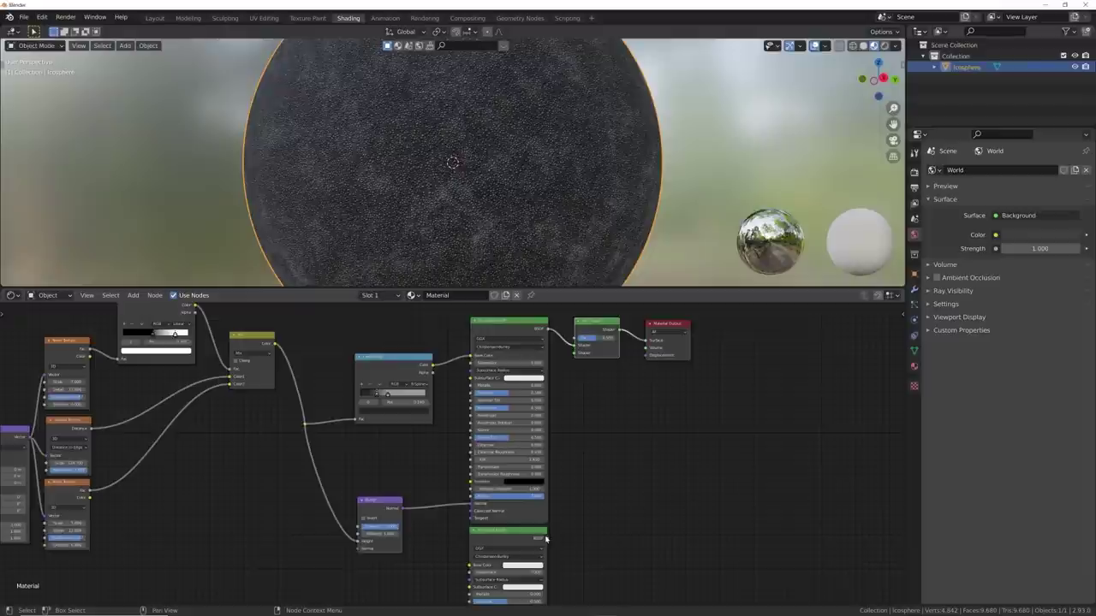
drag(546, 537, 575, 355)
Move the Mix Shader node to just above the upper Principled BSDF.
middle_drag(596, 366, 579, 423)
scroll(579, 423, up, 6)
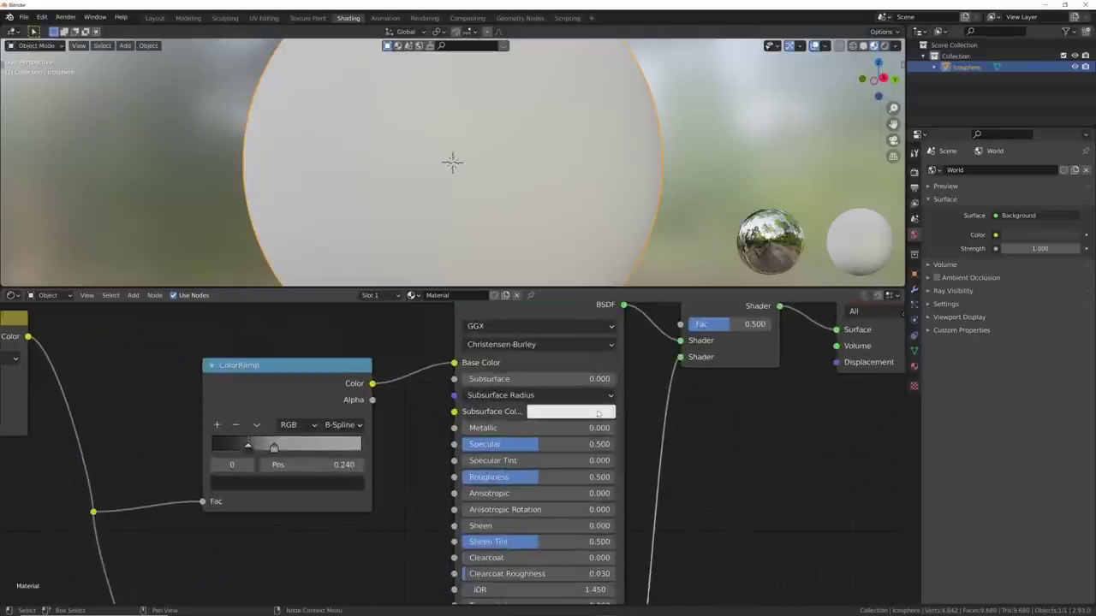
middle_drag(725, 308, 618, 373)
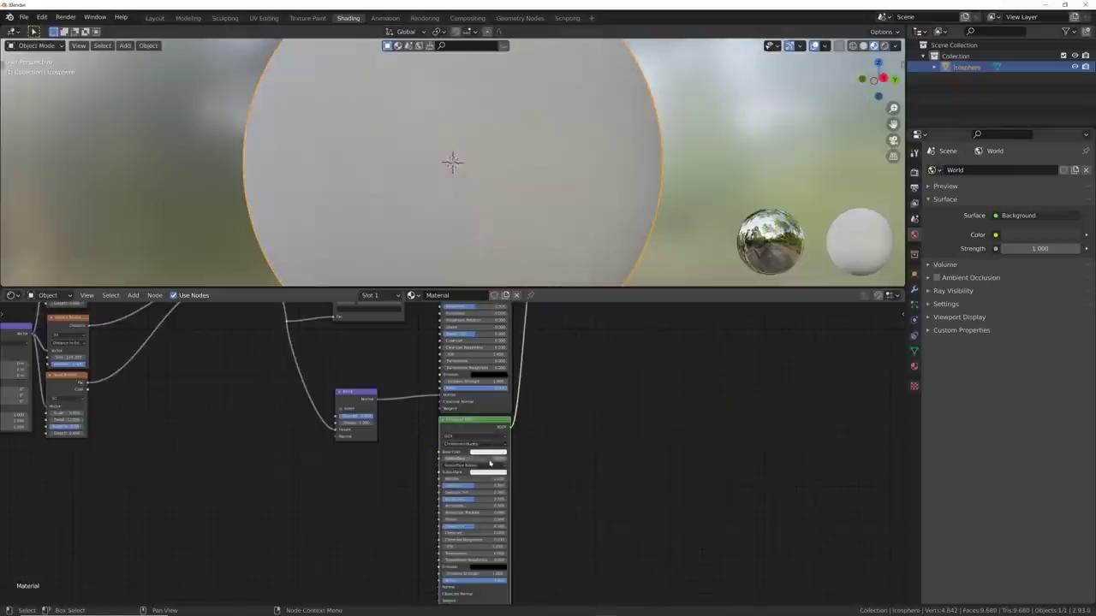
scroll(492, 460, up, 5)
scroll(599, 309, up, 1)
middle_drag(601, 310, 585, 462)
middle_drag(555, 342, 560, 488)
drag(585, 414, 434, 341)
Add a ColorRamp above and before the Mix Shader, with its Color output feeding the Mix Shader's Fac.
middle_drag(410, 329, 553, 396)
scroll(553, 396, down, 1)
key(shift+a)
click(549, 392)
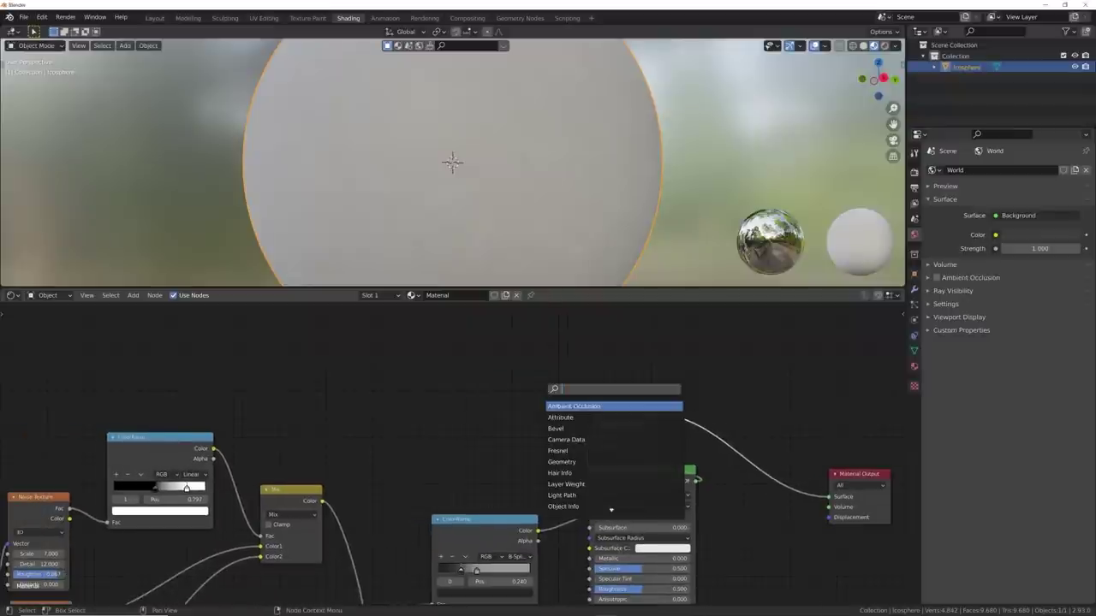
text(col)
key(Return)
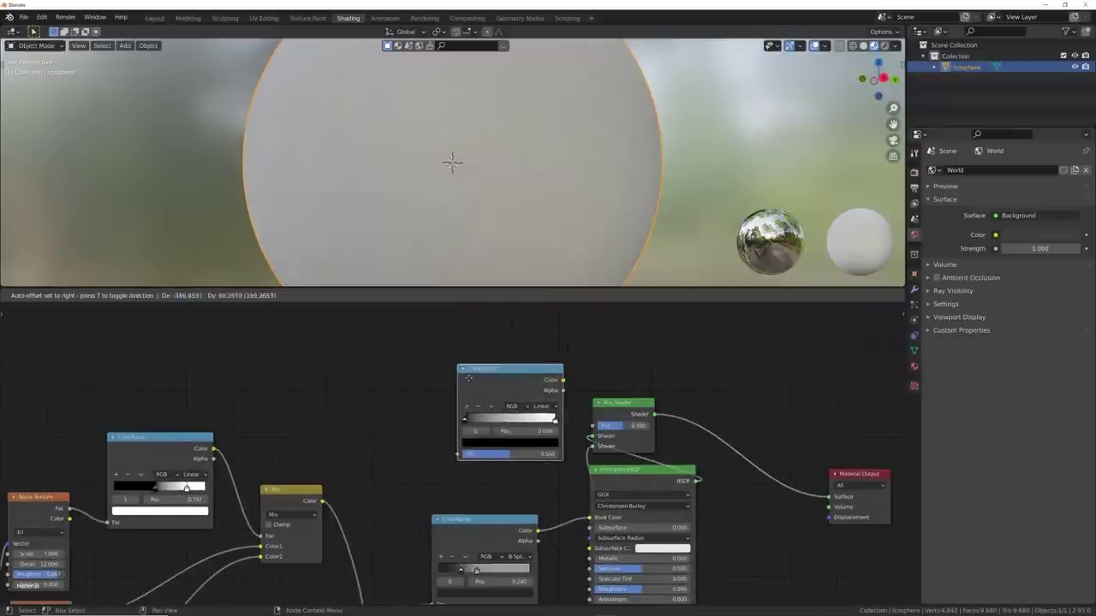
drag(549, 372, 591, 425)
scroll(547, 406, down, 2)
middle_drag(505, 387, 602, 447)
drag(602, 448, 605, 406)
middle_drag(590, 410, 638, 403)
scroll(639, 404, up, 3)
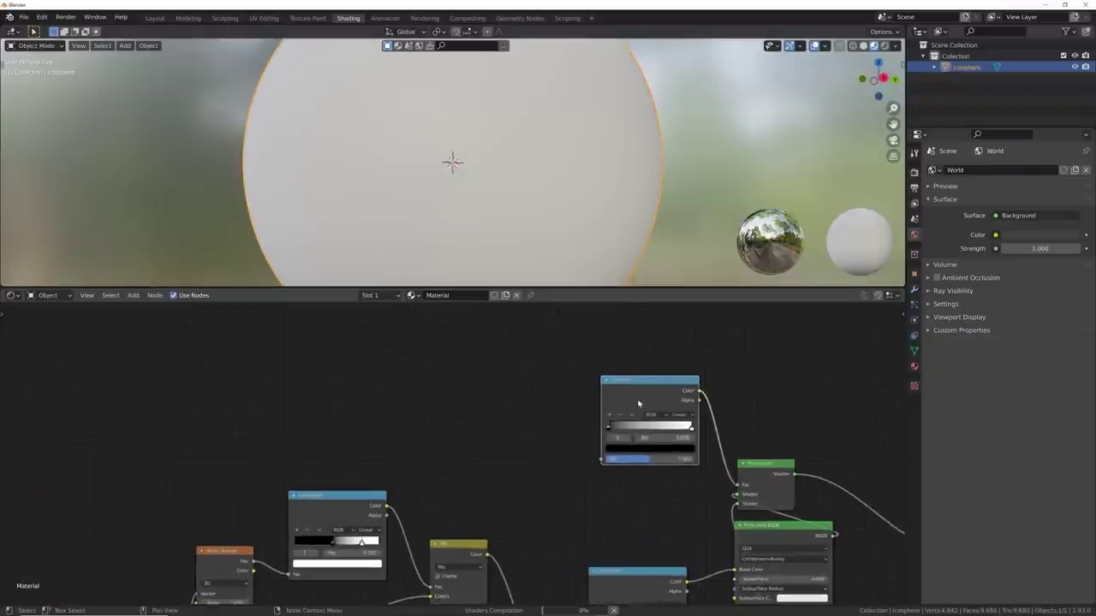
Add a Voronoi Texture node in front of the new ColorRamp.
key(shift+a)
text(s)
text(vor)
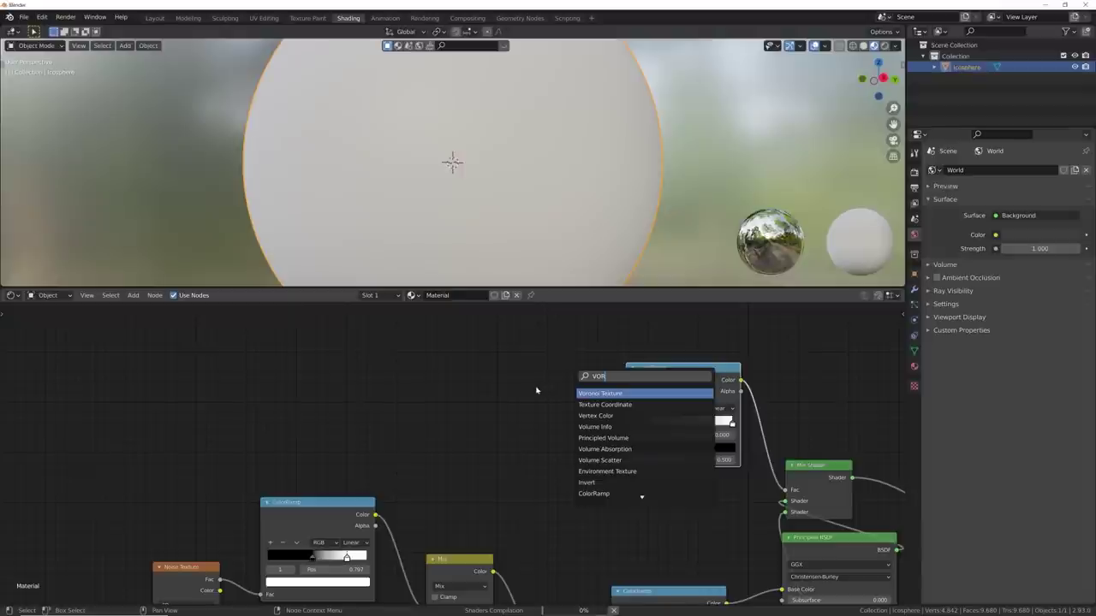
key(Return)
click(482, 380)
Connect the Mapping node's Vector output to the new Voronoi Texture's Vector input.
scroll(421, 491, down, 4)
middle_drag(305, 603, 333, 526)
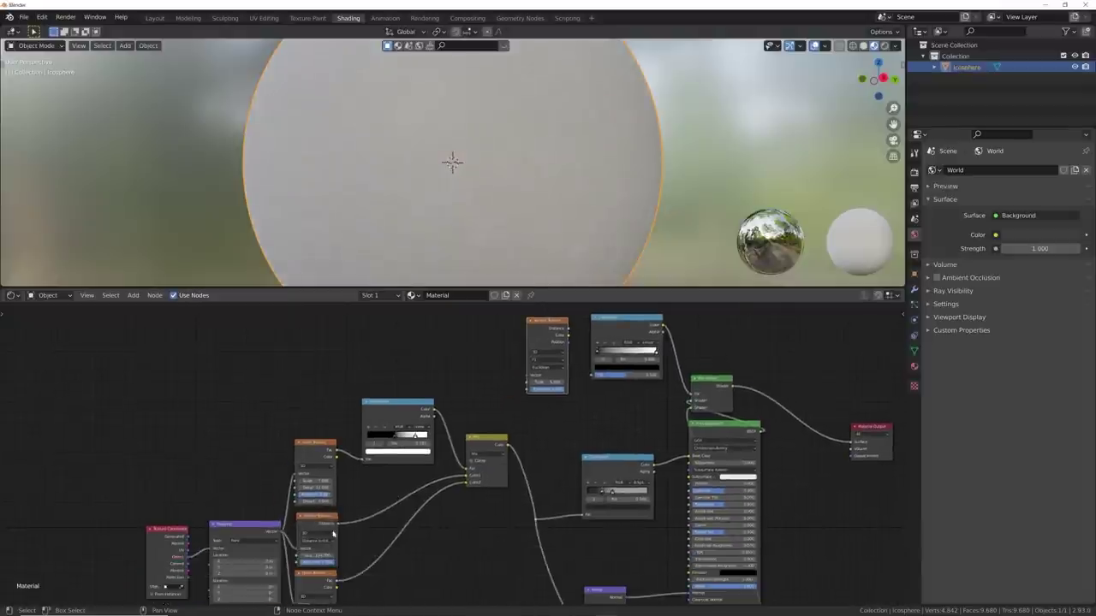
drag(280, 534, 529, 375)
middle_drag(582, 337, 537, 390)
scroll(536, 389, up, 2)
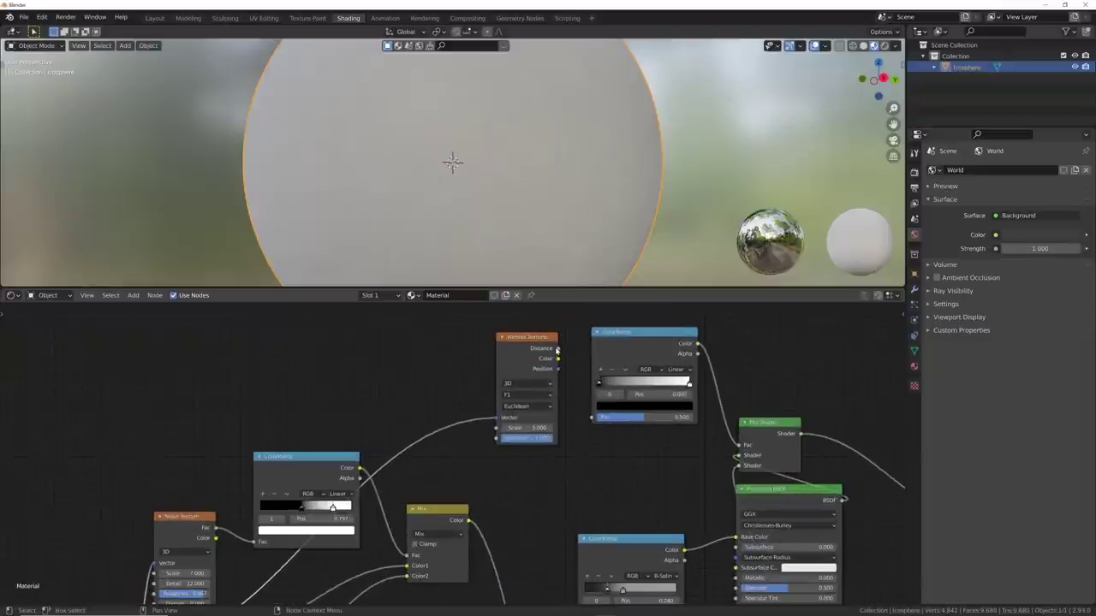
Link the new Voronoi Texture's Distance to the ColorRamp's Fac and set the texture to Distance to Edge.
drag(556, 350, 579, 369)
drag(590, 419, 591, 418)
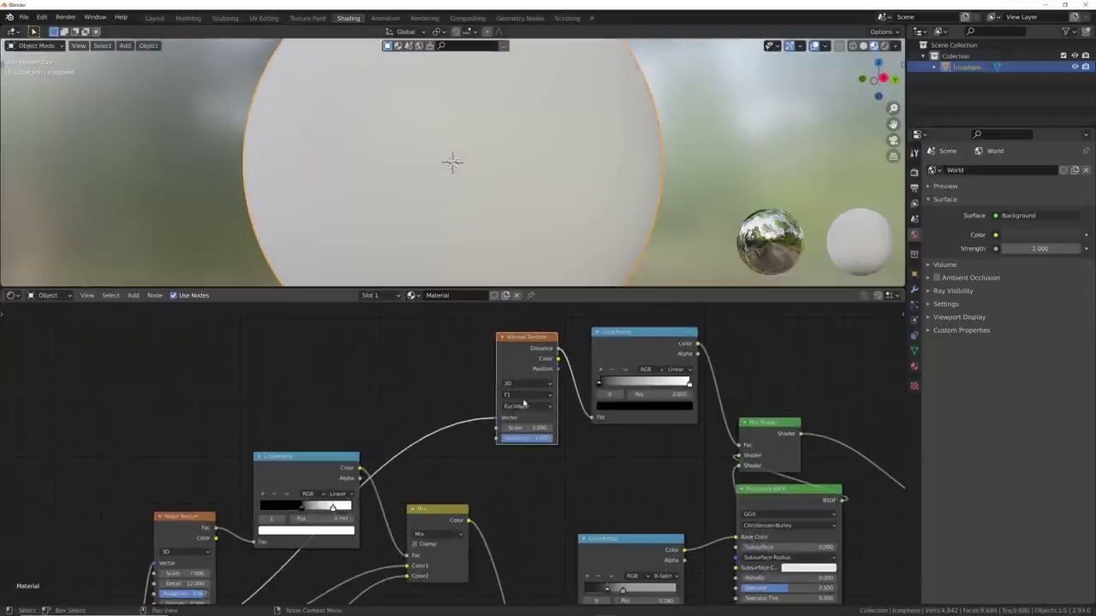
click(521, 397)
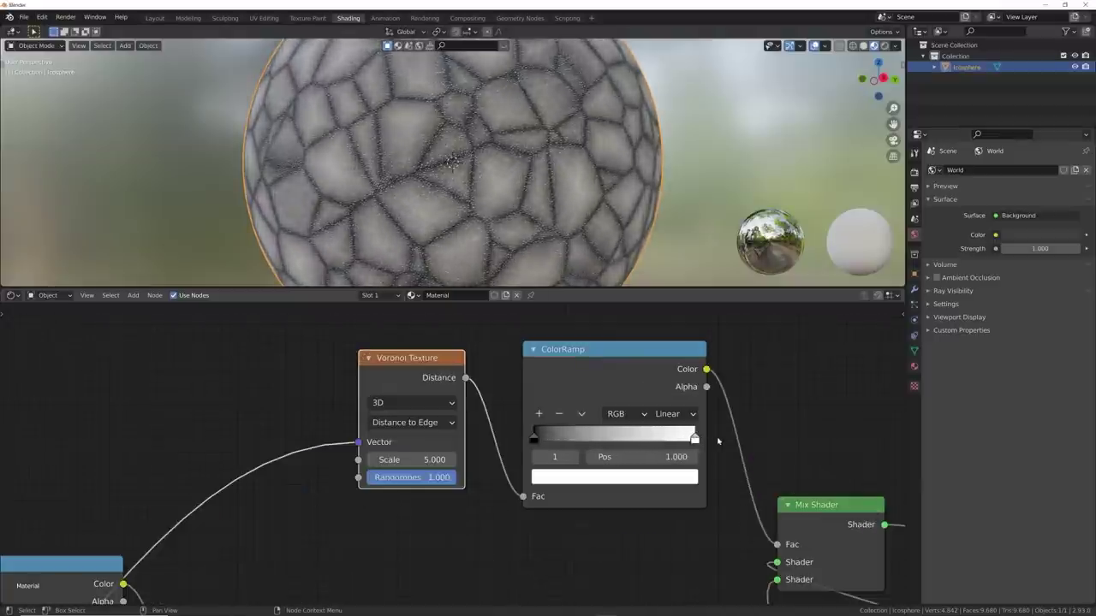
Flip the Mix Shader's ColorRamp and move its black stop to position 0.031.
drag(535, 440, 478, 440)
click(581, 415)
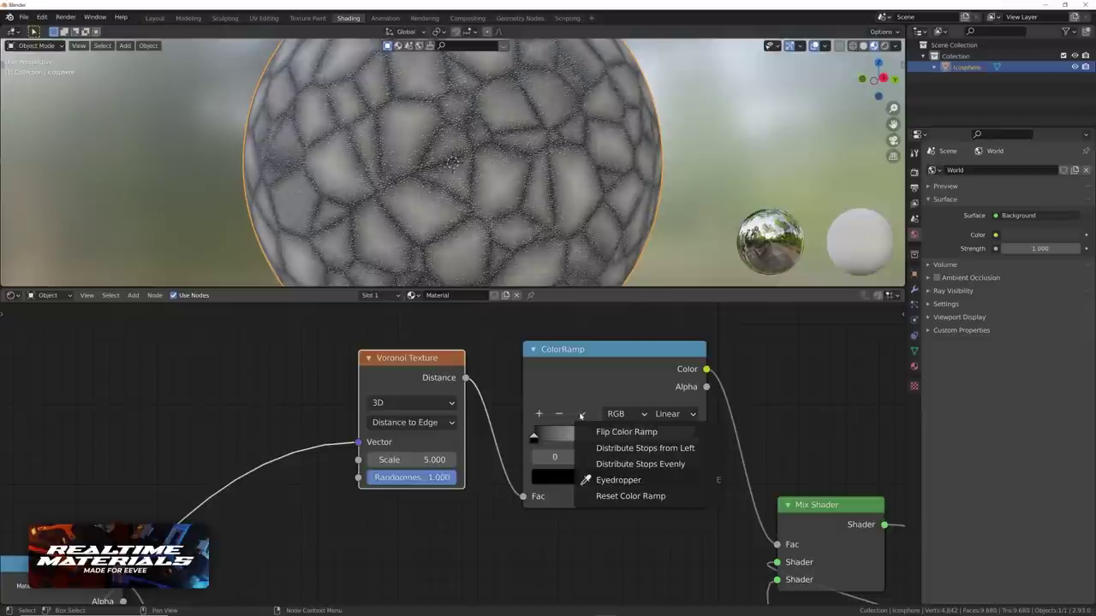
click(603, 433)
drag(689, 438, 537, 440)
scroll(487, 198, up, 5)
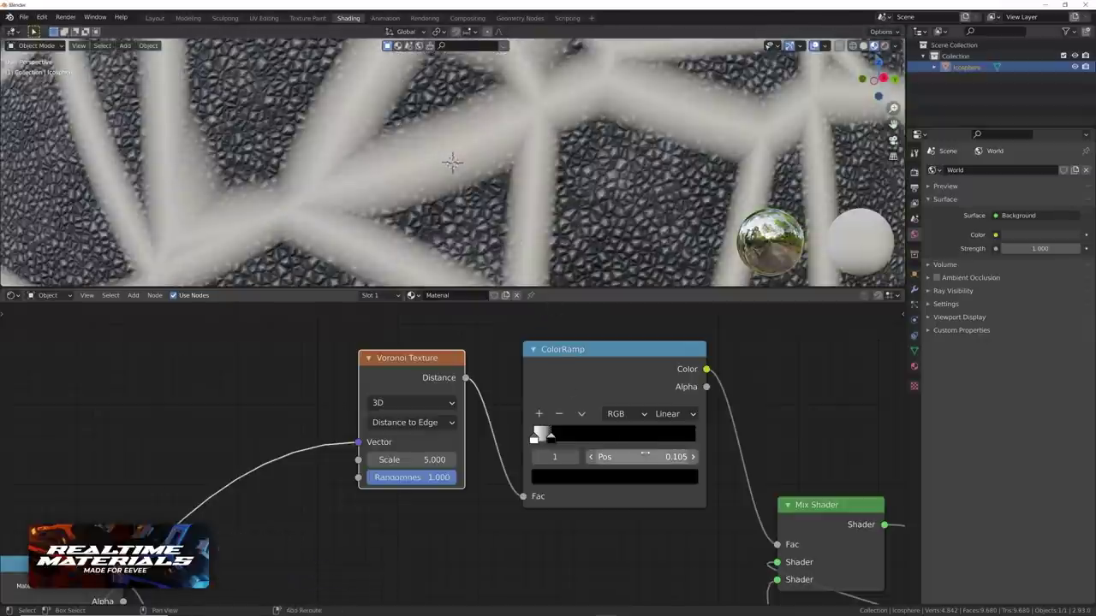
drag(642, 457, 581, 456)
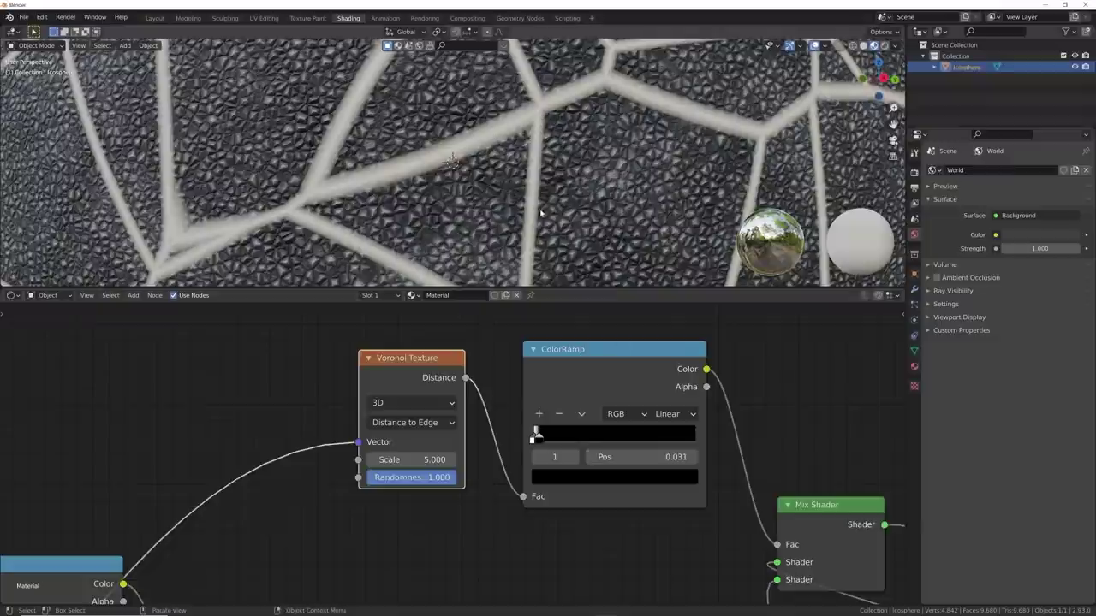
Set the lower Principled BSDF's Base Color to black.
scroll(514, 137, up, 6)
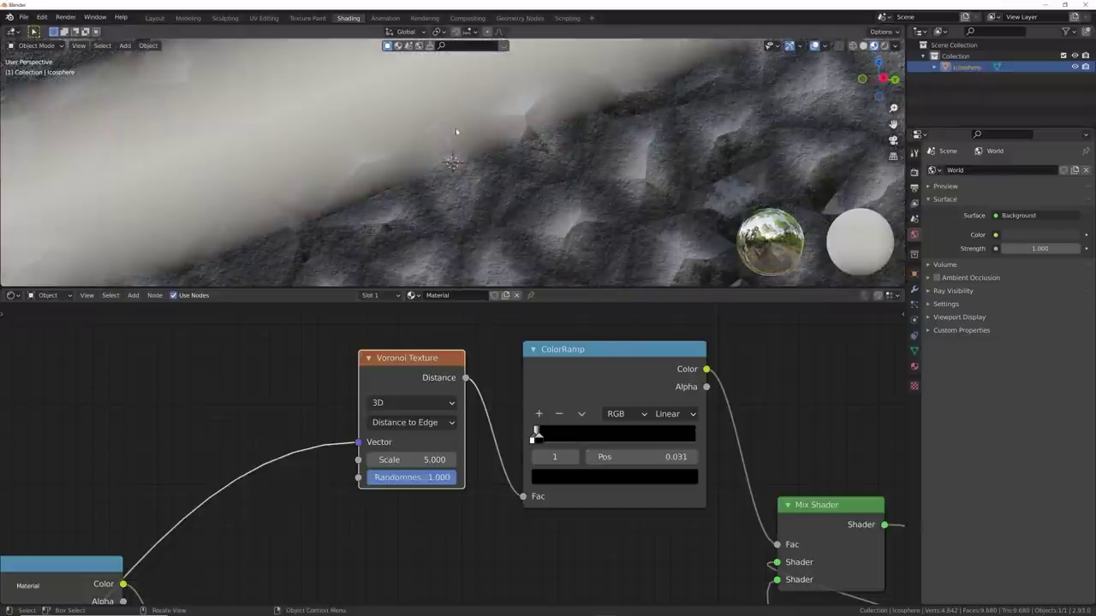
scroll(502, 129, down, 7)
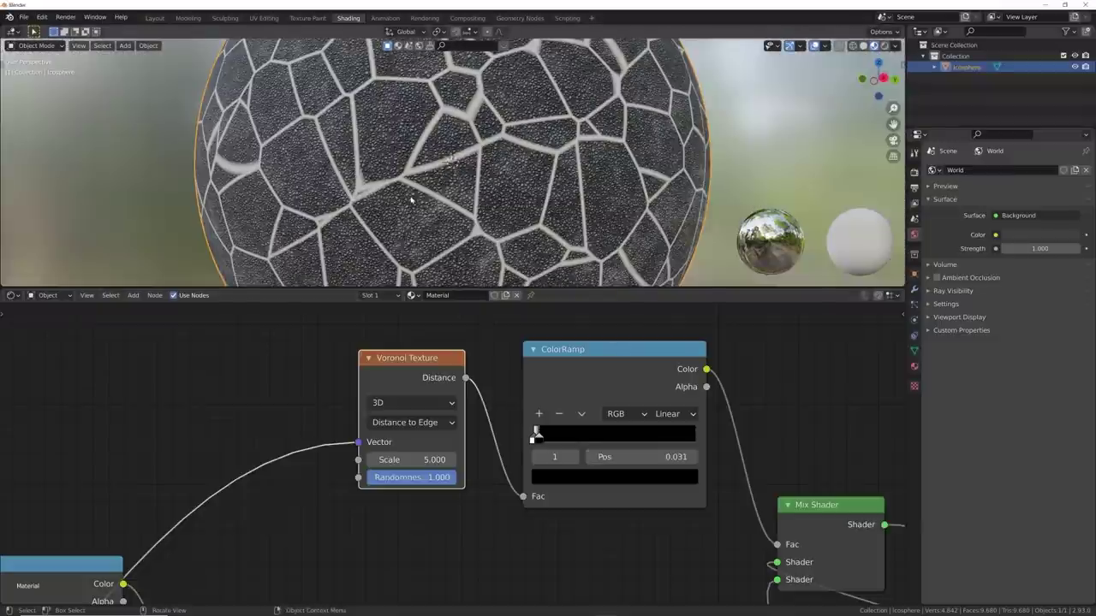
scroll(618, 446, down, 5)
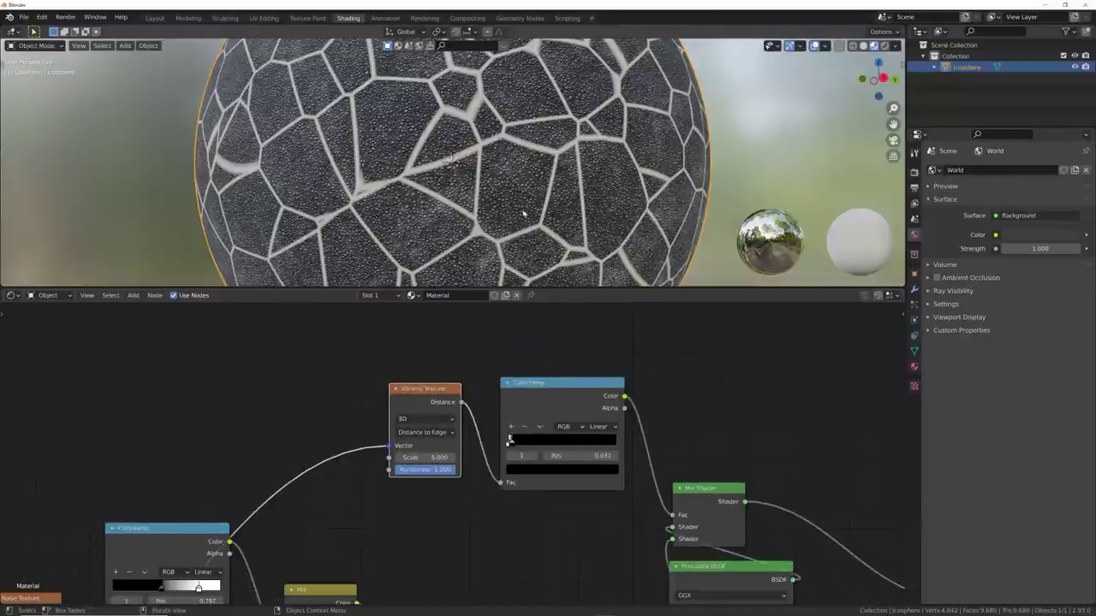
scroll(522, 205, up, 2)
scroll(520, 206, down, 4)
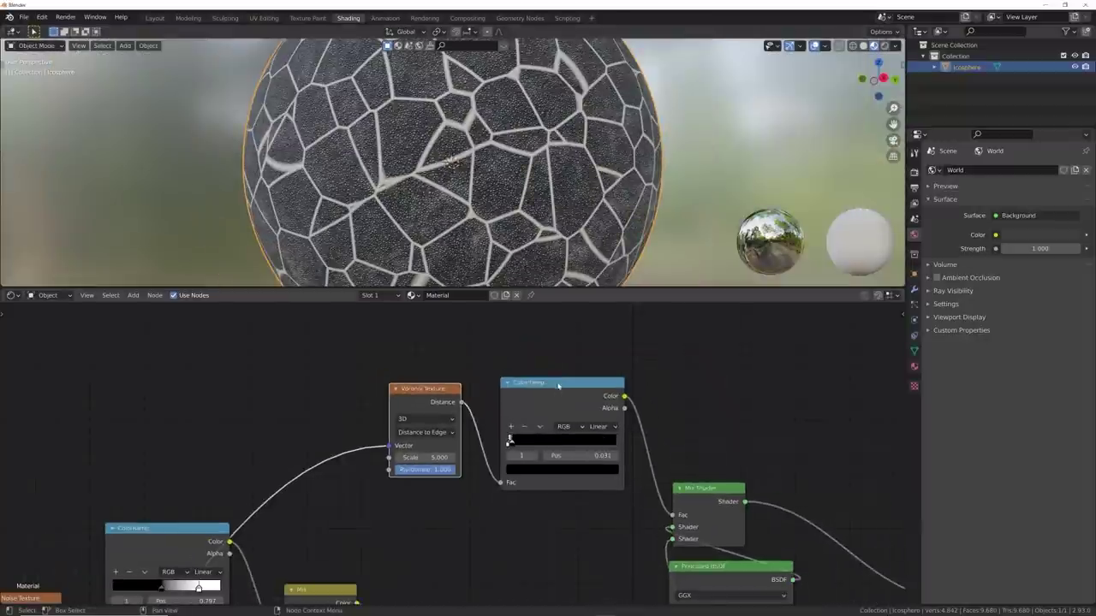
scroll(616, 488, down, 5)
middle_drag(624, 551, 520, 423)
scroll(573, 486, down, 2)
middle_drag(532, 505, 524, 421)
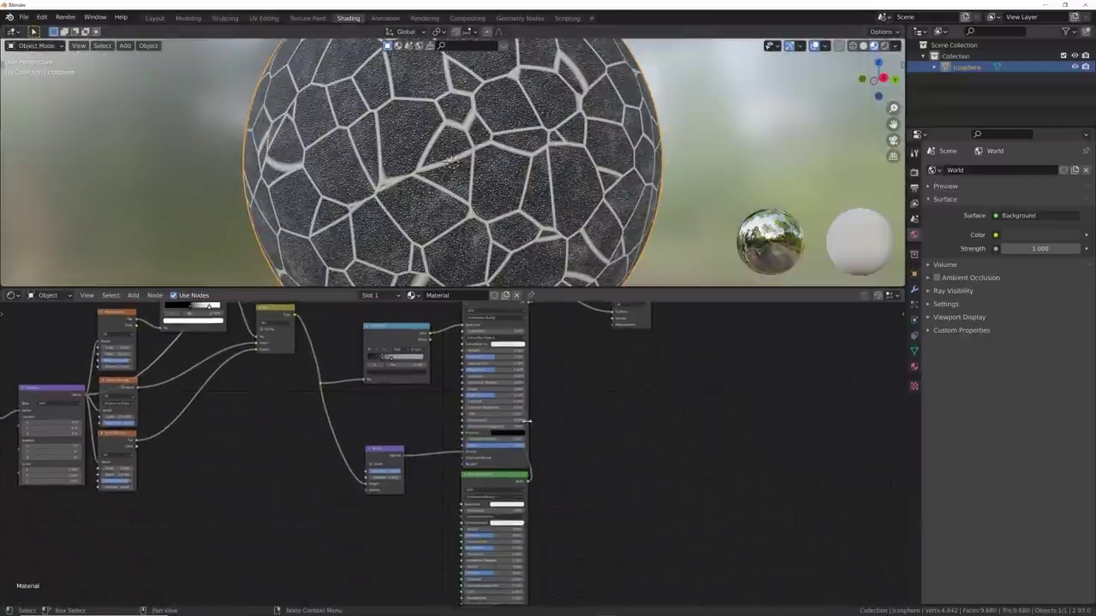
scroll(526, 496, up, 4)
click(529, 520)
click(573, 458)
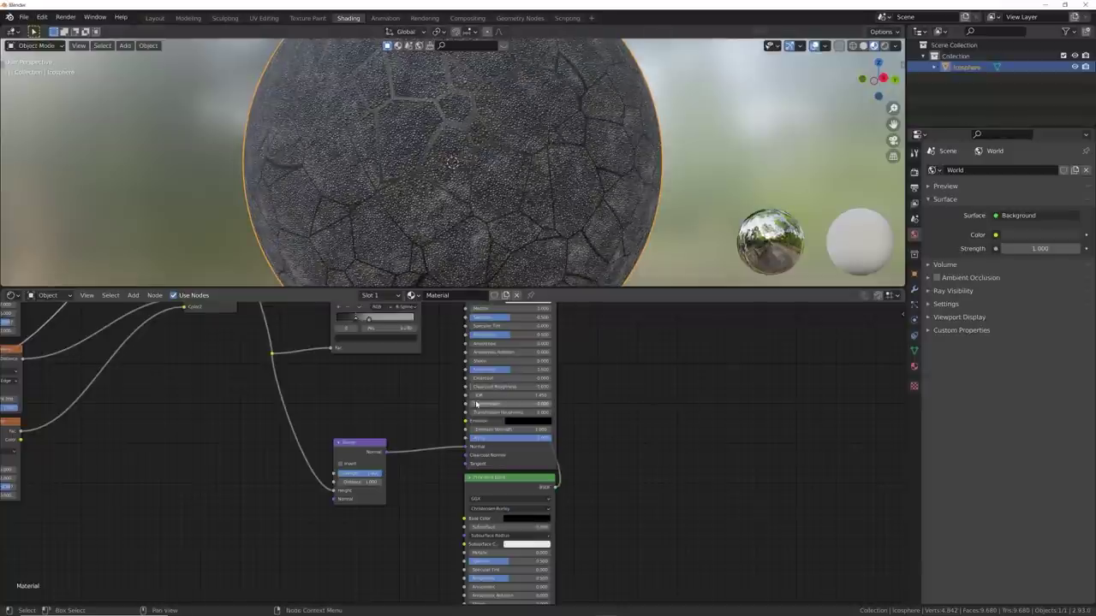
Duplicate the Bump node and place the copy before and slightly below the original.
middle_drag(514, 444, 535, 411)
scroll(471, 427, down, 4)
middle_drag(471, 427, 506, 394)
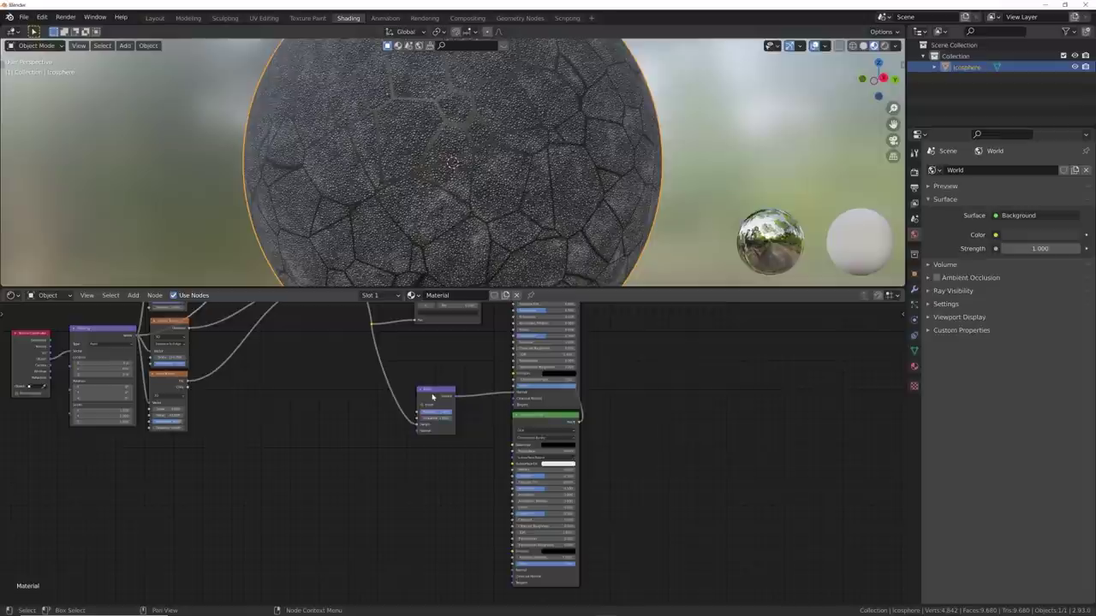
click(433, 394)
key(shift+d)
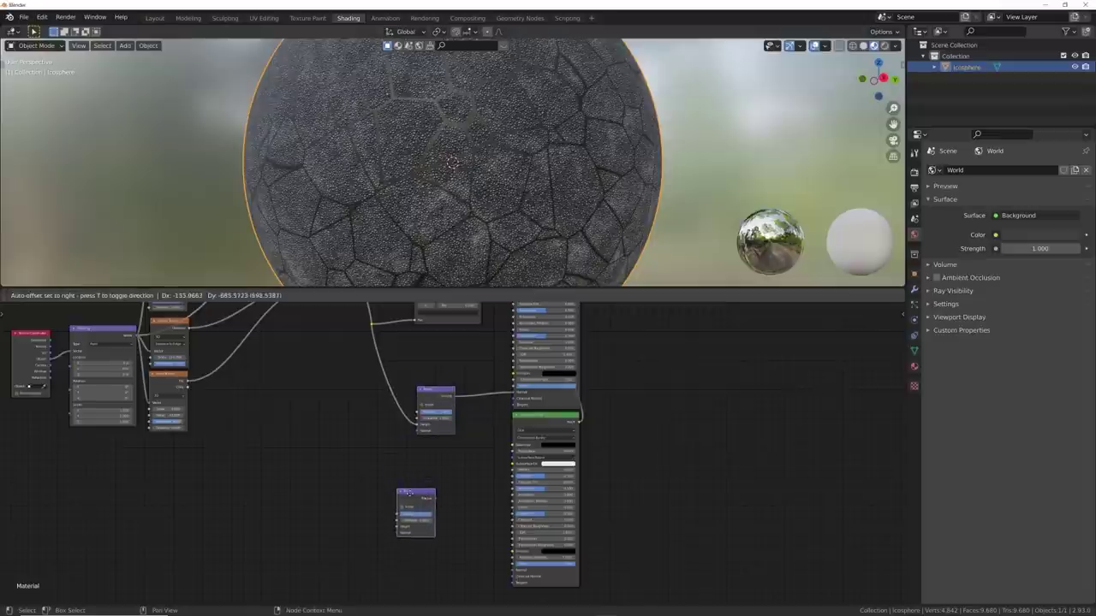
click(359, 427)
Connect the copied Bump's Normal to the original Bump's Normal input and the upper ColorRamp's Color to the copy's Height.
scroll(359, 423, up, 4)
drag(386, 426, 444, 445)
mouse_move(466, 400)
mouse_down()
mouse_move(474, 367)
mouse_move(476, 380)
mouse_up()
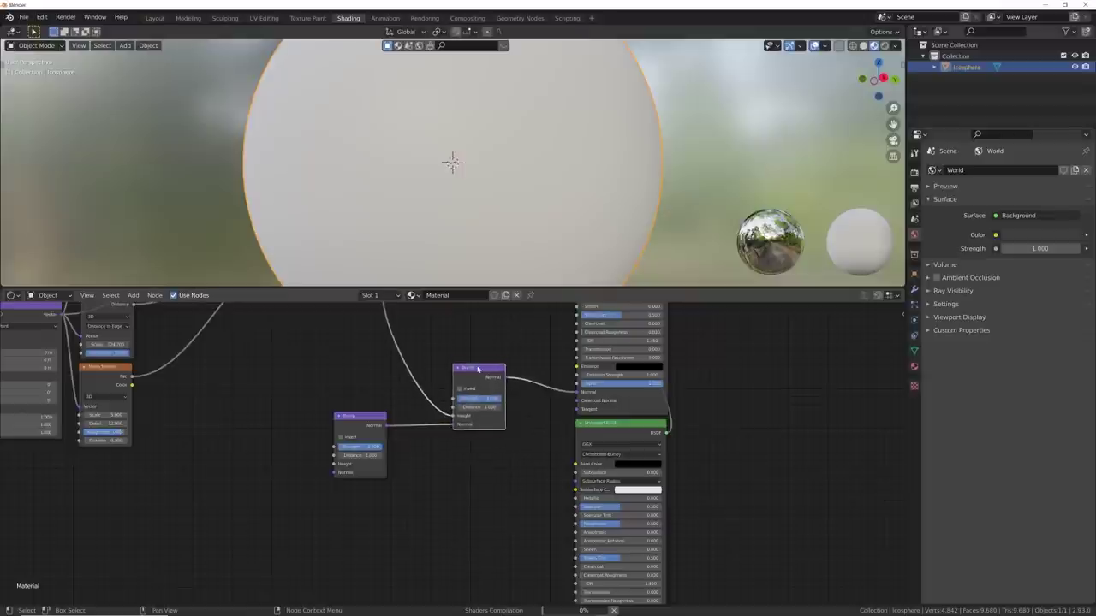
scroll(473, 369, down, 5)
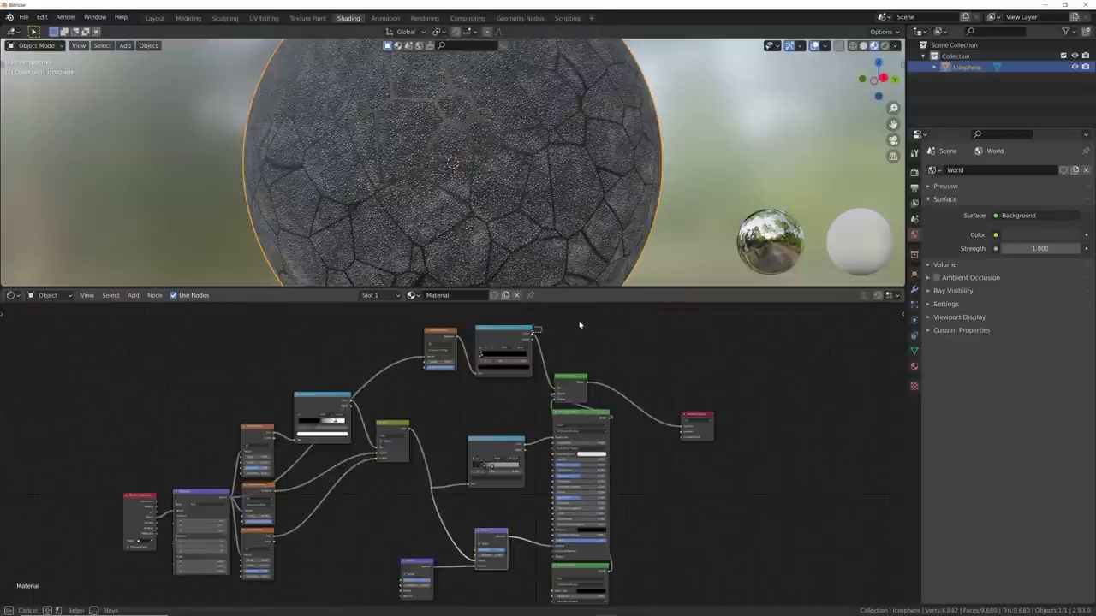
drag(533, 336, 400, 593)
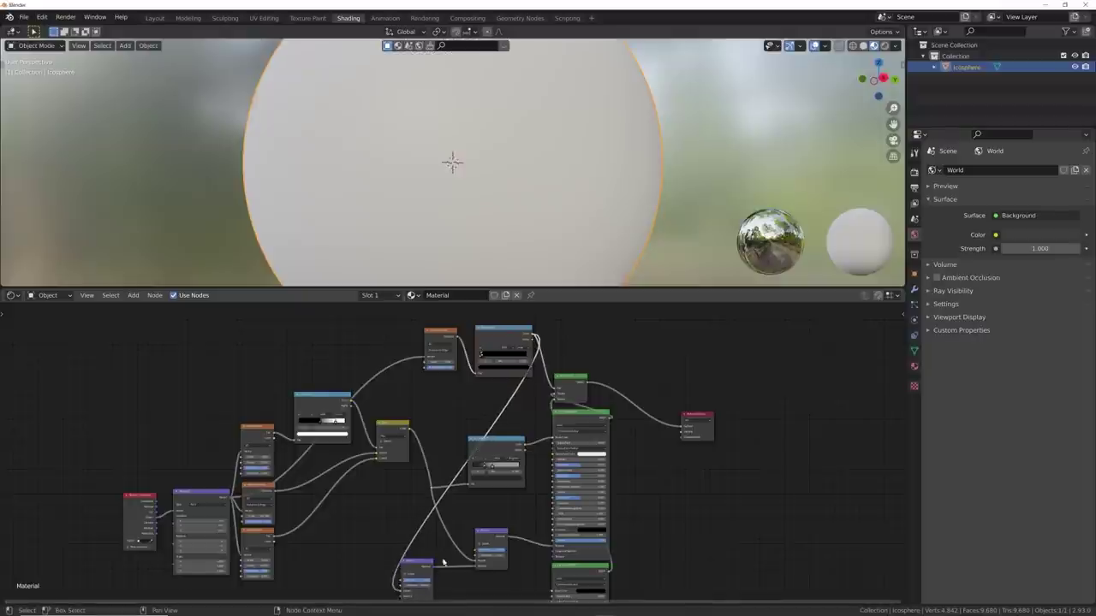
Set the original Bump node's Strength to 0.357.
scroll(487, 204, up, 3)
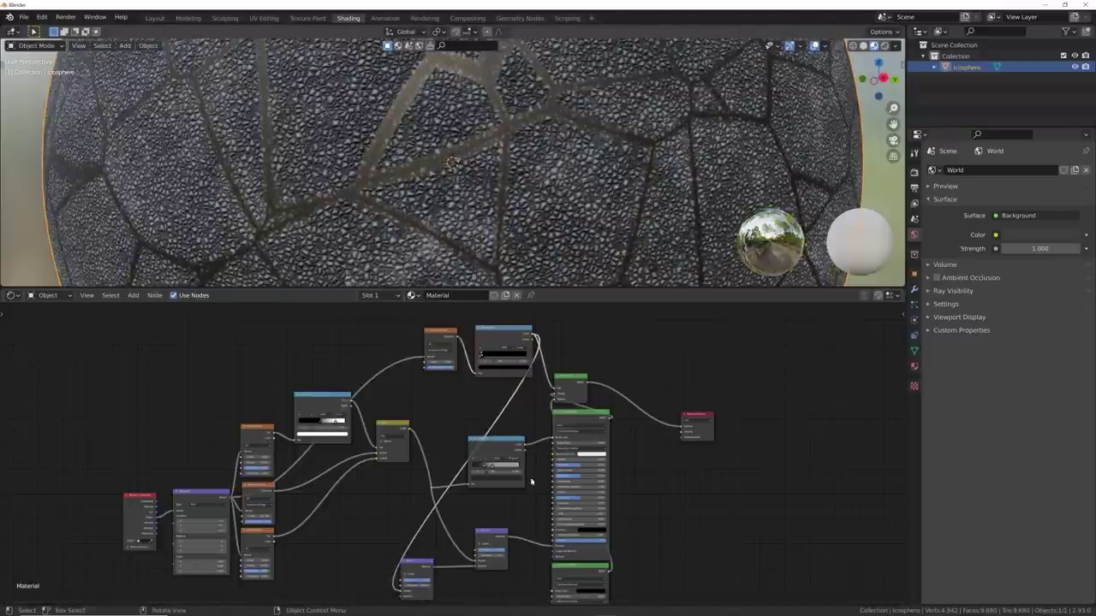
scroll(531, 482, up, 5)
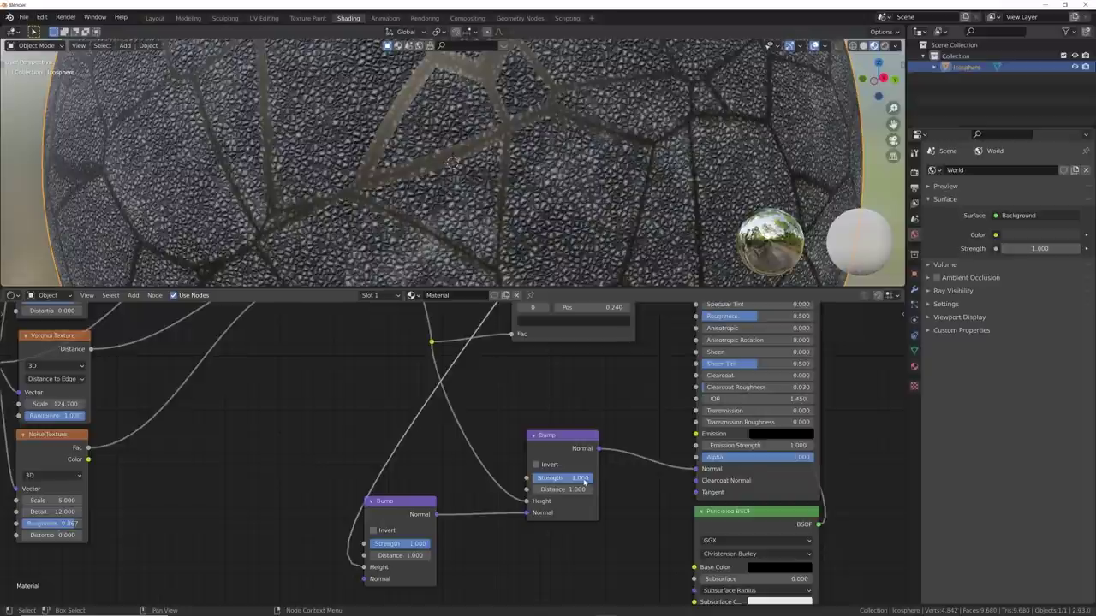
drag(533, 479, 550, 478)
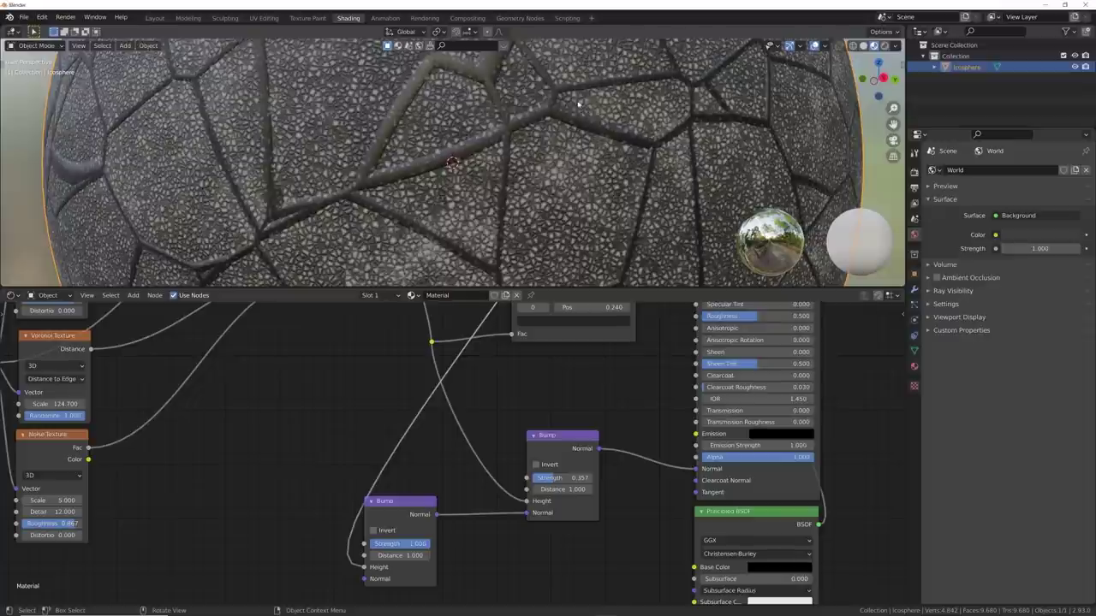
middle_drag(377, 531, 444, 486)
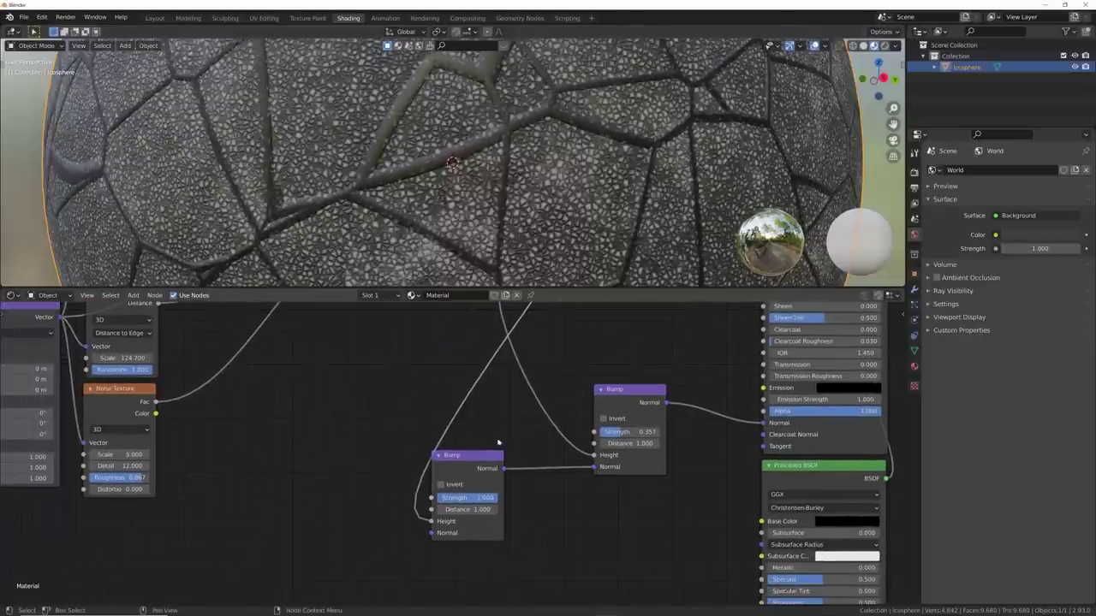
Invert the copied Bump node and set the lower Principled BSDF's Roughness to 1.
click(441, 486)
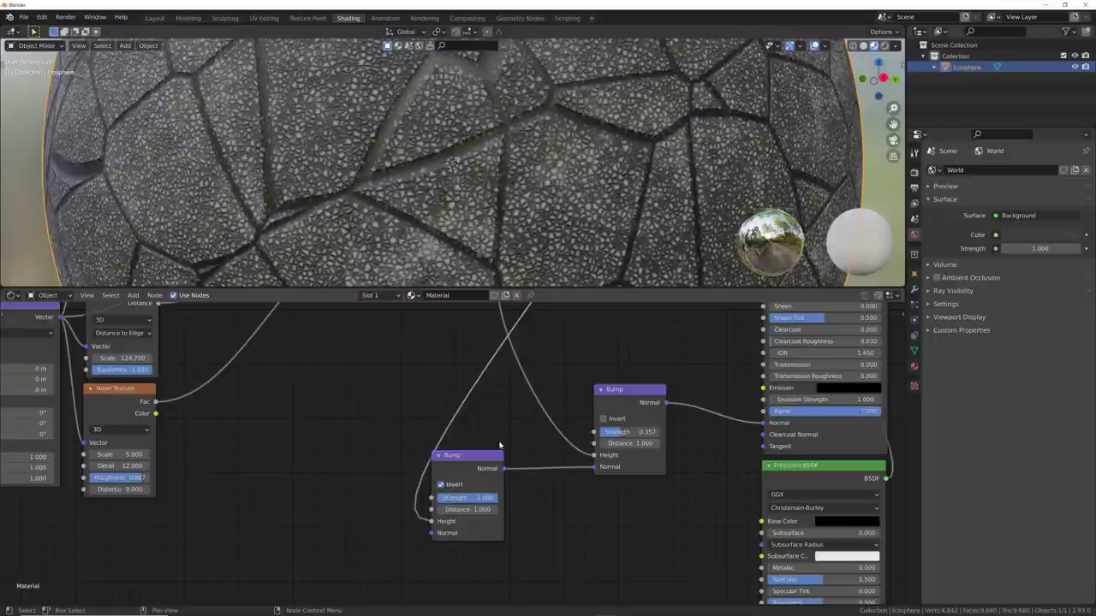
mouse_move(595, 195)
middle_down()
mouse_move(623, 198)
mouse_move(591, 183)
middle_up()
middle_drag(725, 492, 558, 390)
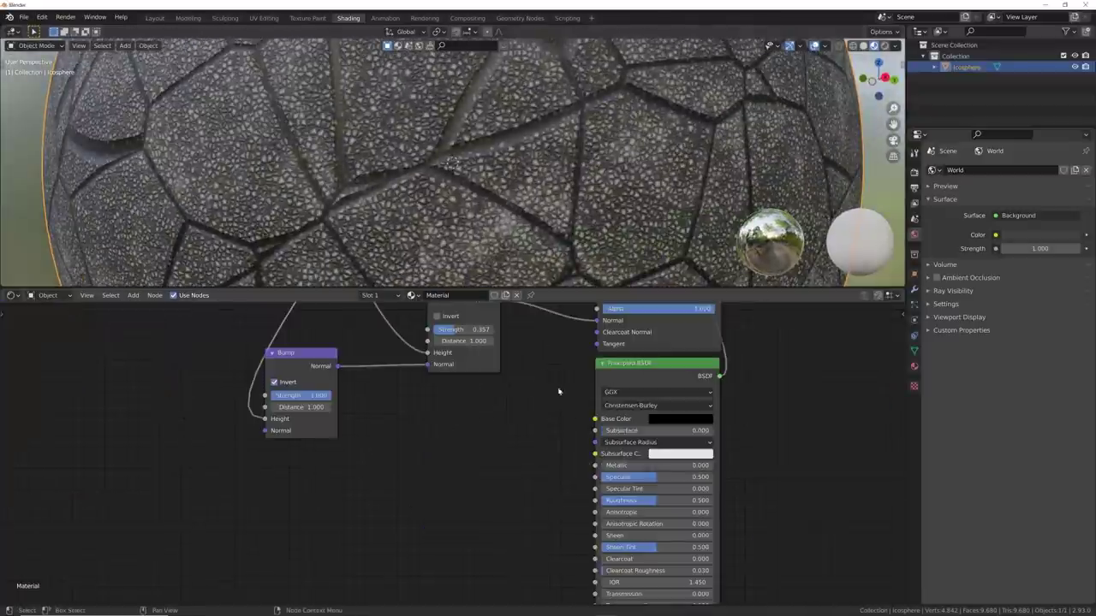
middle_drag(648, 506, 638, 463)
drag(637, 462, 697, 461)
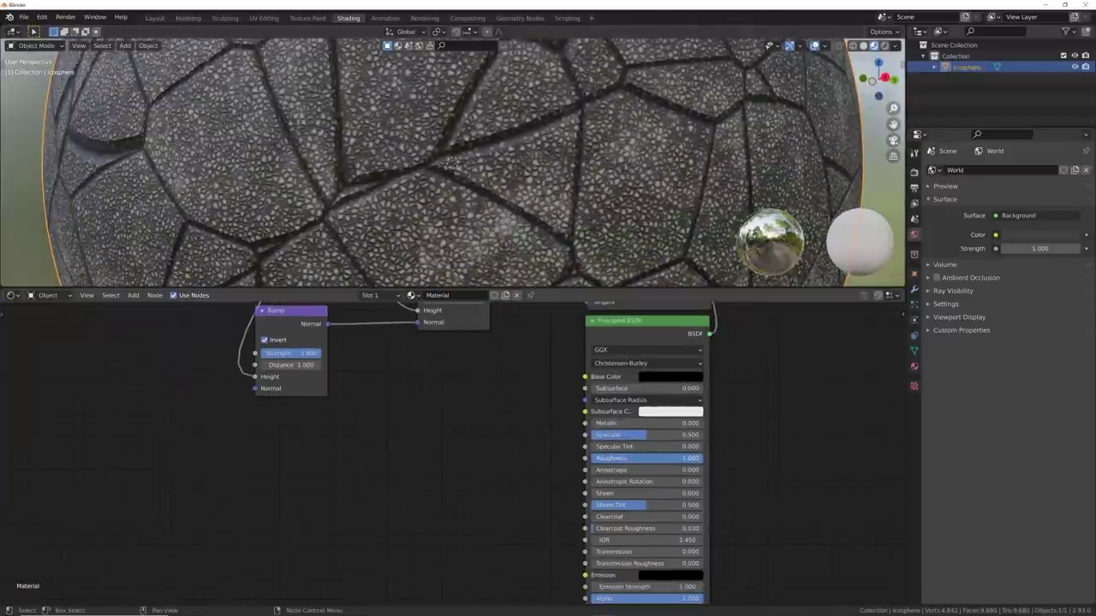
Set the crack Voronoi Texture's Scale to 3.170 and disconnect the link feeding its Vector input.
scroll(445, 173, down, 5)
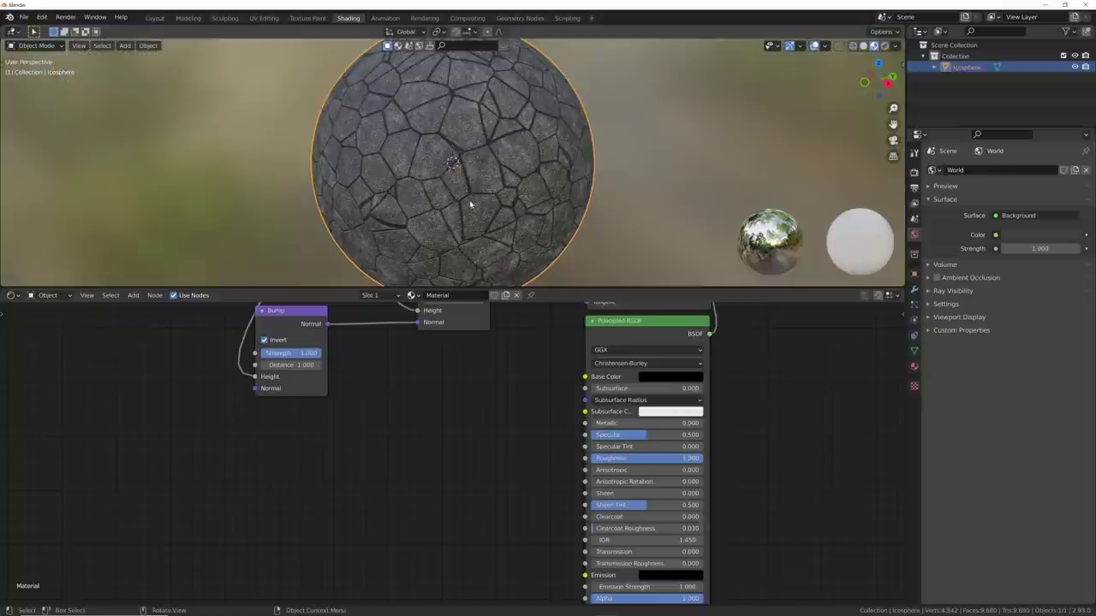
scroll(488, 385, down, 6)
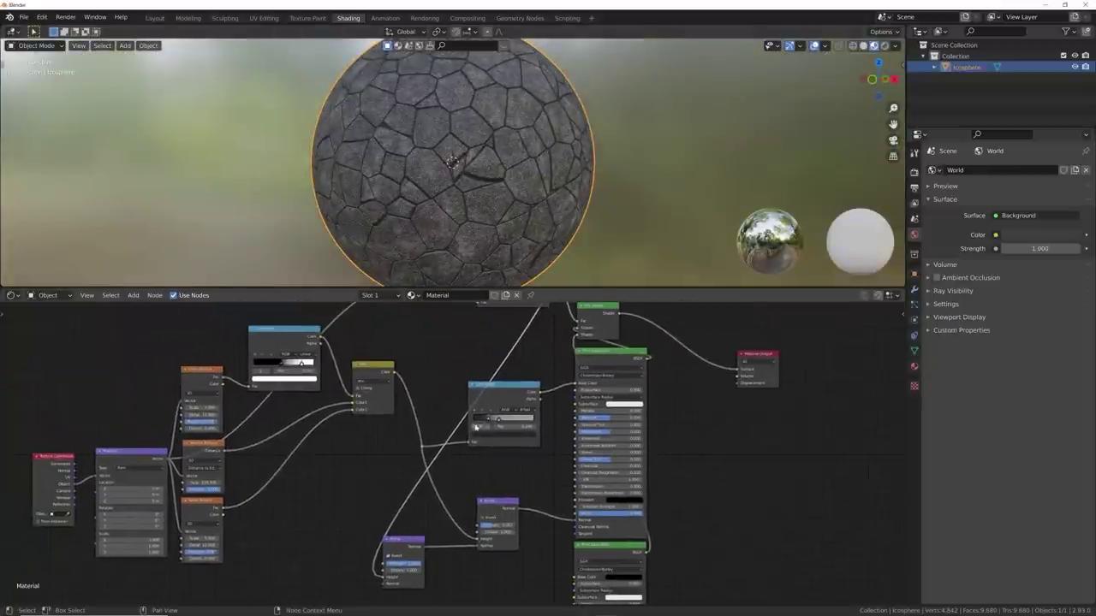
scroll(477, 198, up, 2)
scroll(454, 419, up, 1)
middle_drag(447, 342, 502, 466)
scroll(501, 417, up, 4)
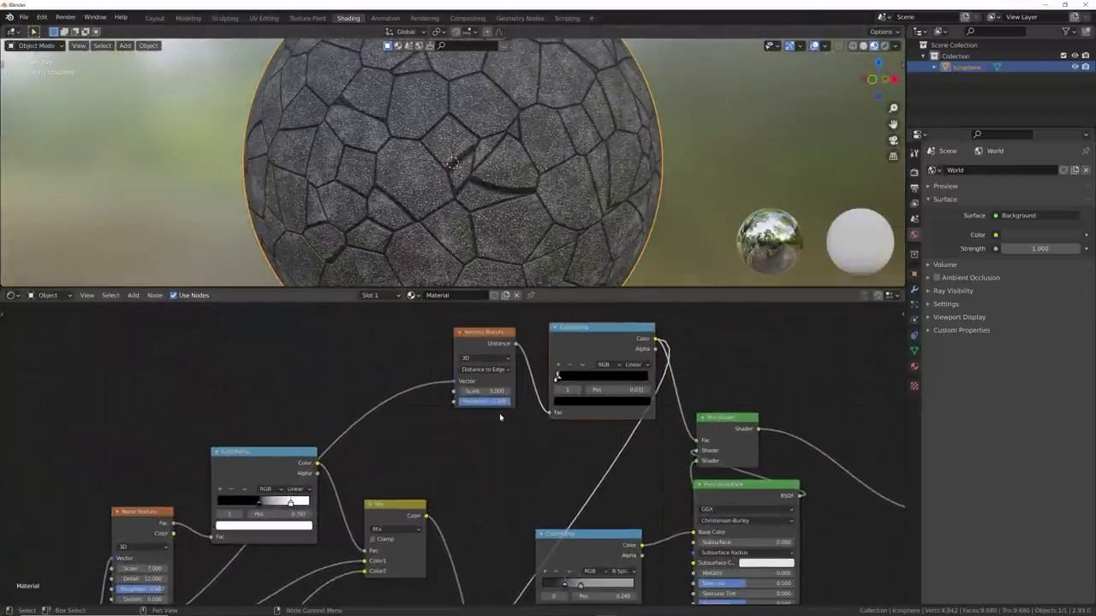
drag(492, 392, 380, 324)
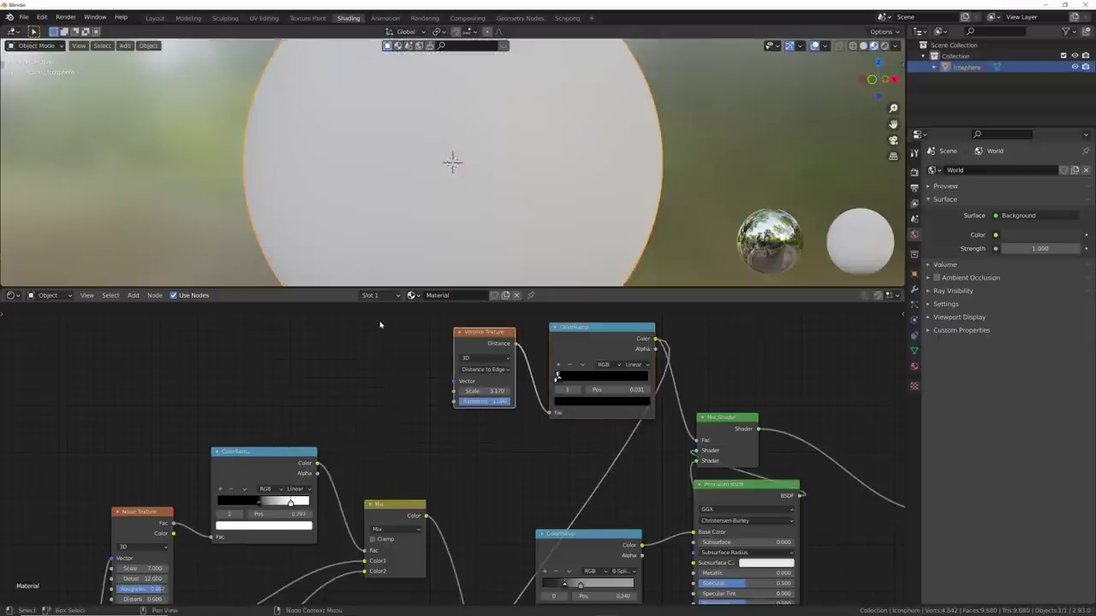
Give the crack Voronoi Texture its own Texture Coordinate and Mapping nodes, leaving a wide gap between those two.
middle_drag(423, 358, 427, 468)
drag(481, 442, 484, 394)
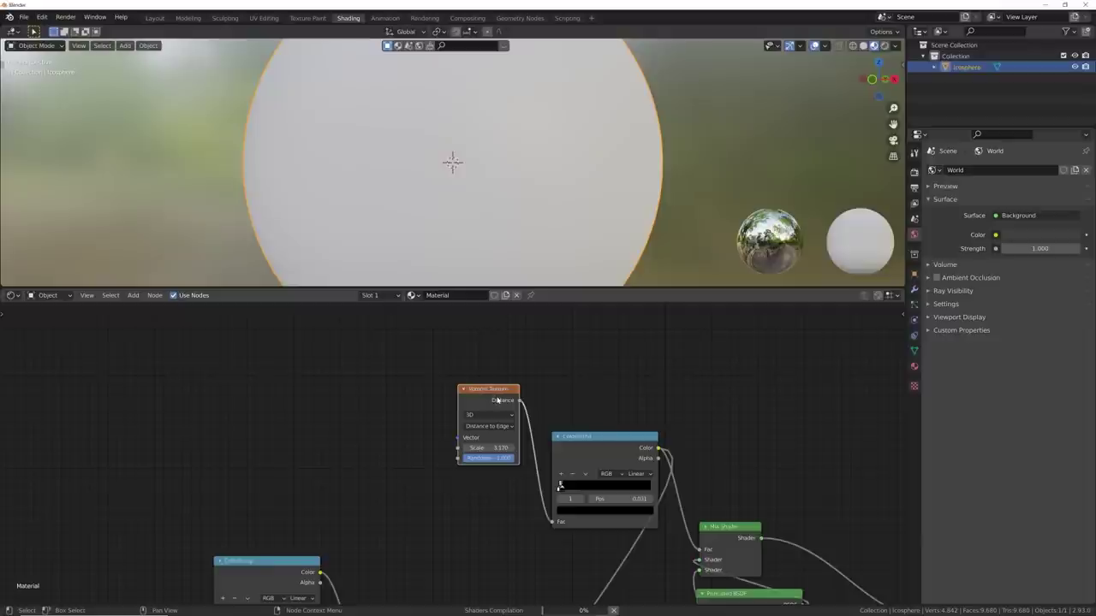
key(ctrl+t)
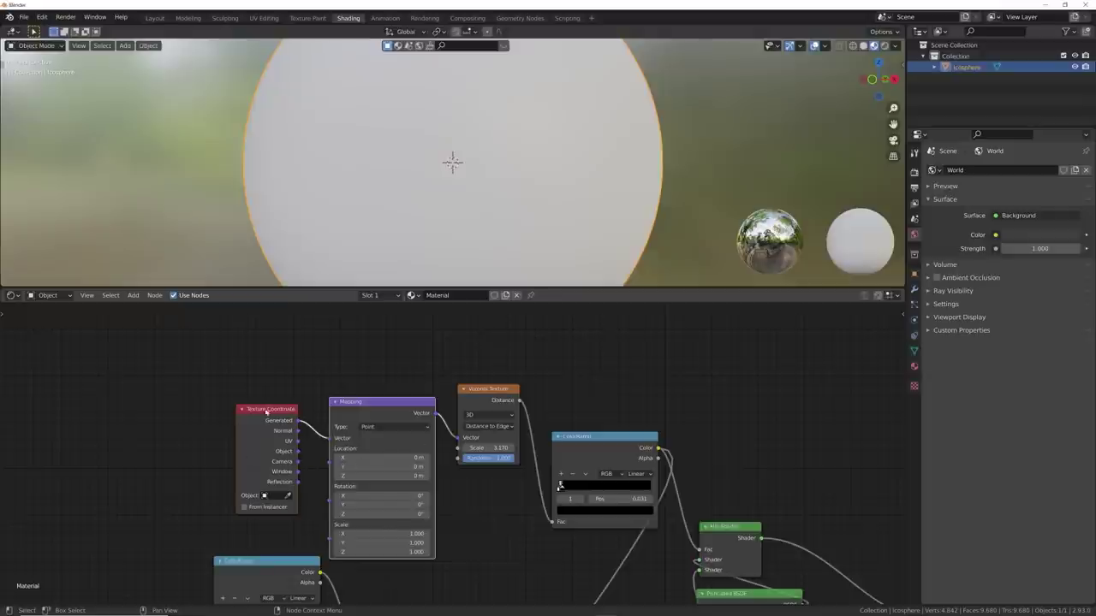
middle_drag(411, 367, 570, 361)
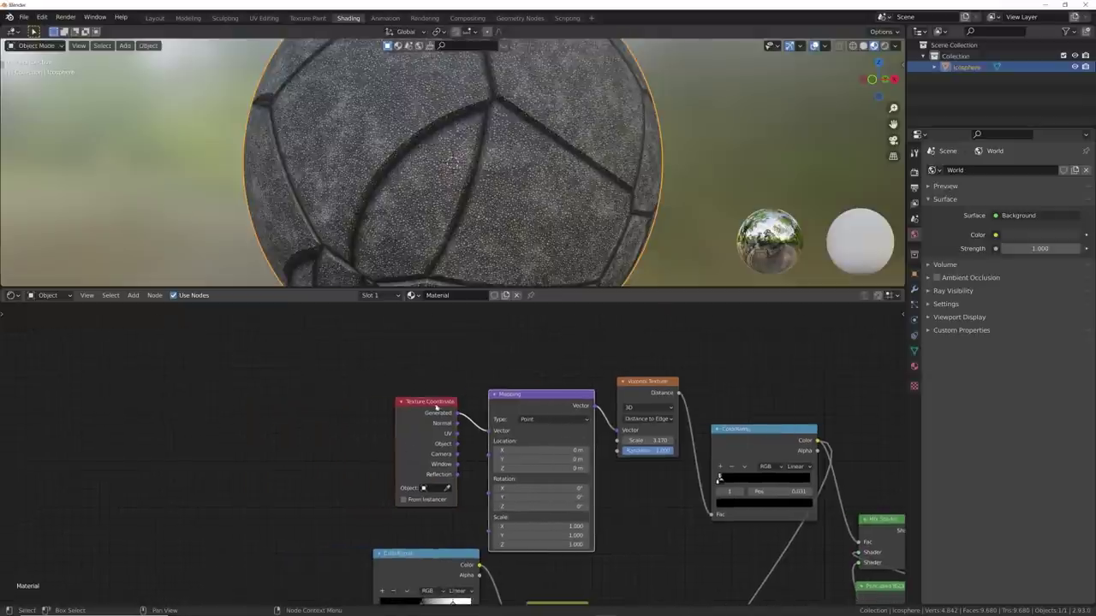
drag(422, 412, 237, 412)
middle_drag(348, 429, 487, 423)
scroll(472, 213, up, 3)
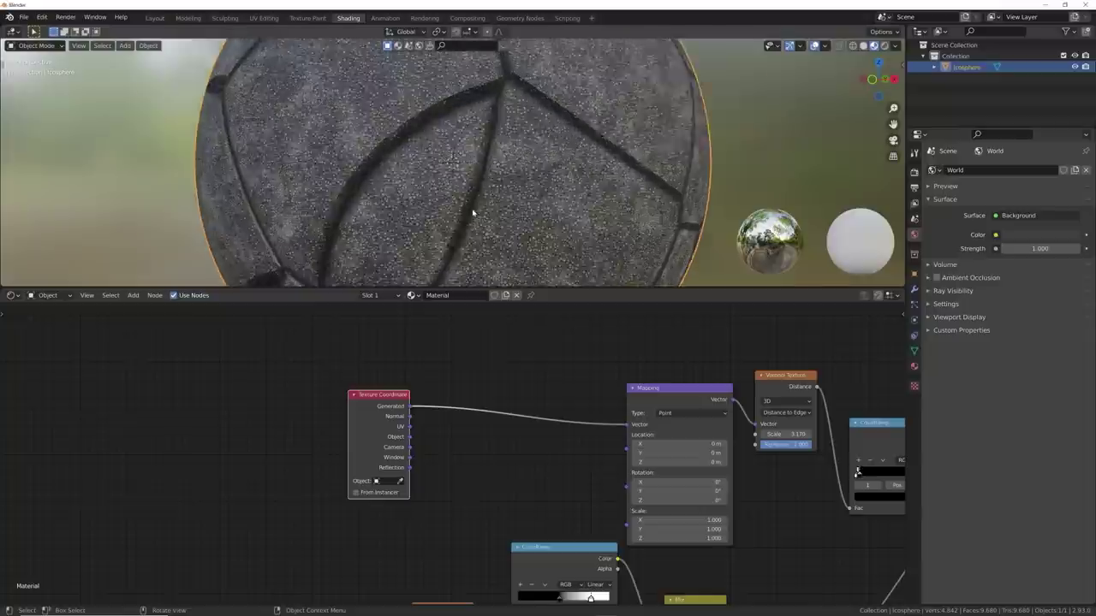
Insert a Noise Texture node on the link between the new Texture Coordinate and Mapping nodes.
scroll(505, 384, down, 3)
scroll(494, 236, down, 2)
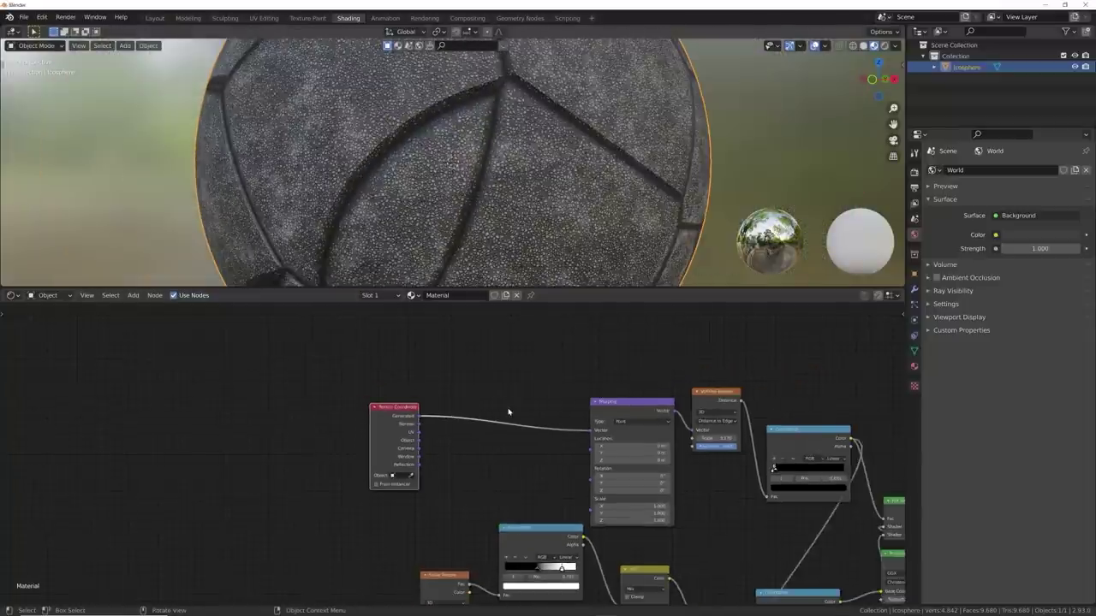
scroll(510, 411, up, 1)
key(shift+a)
click(514, 398)
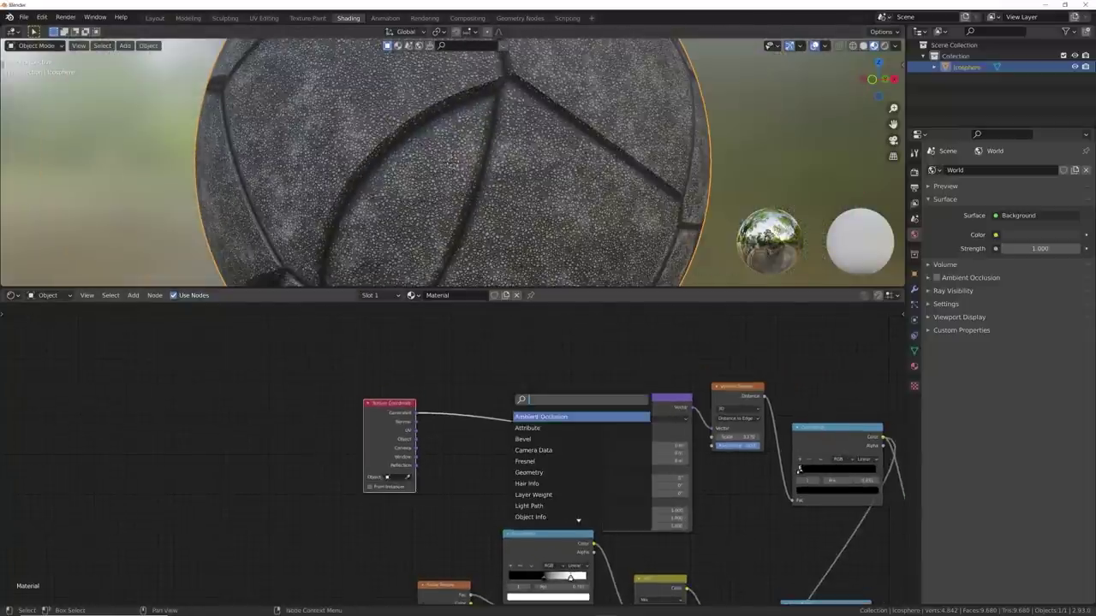
text(noi)
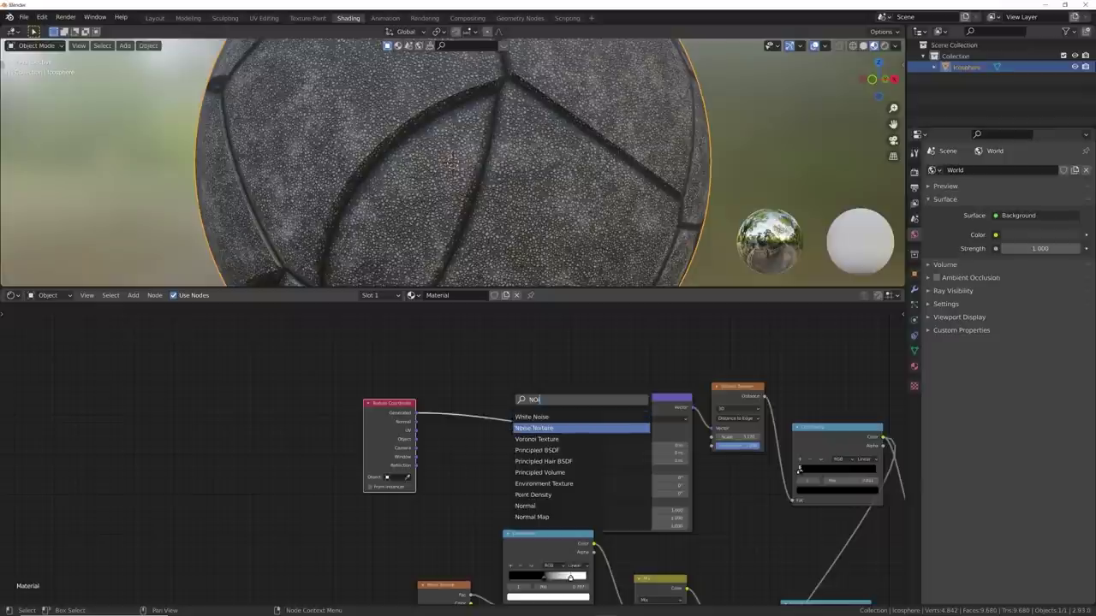
click(524, 429)
click(485, 410)
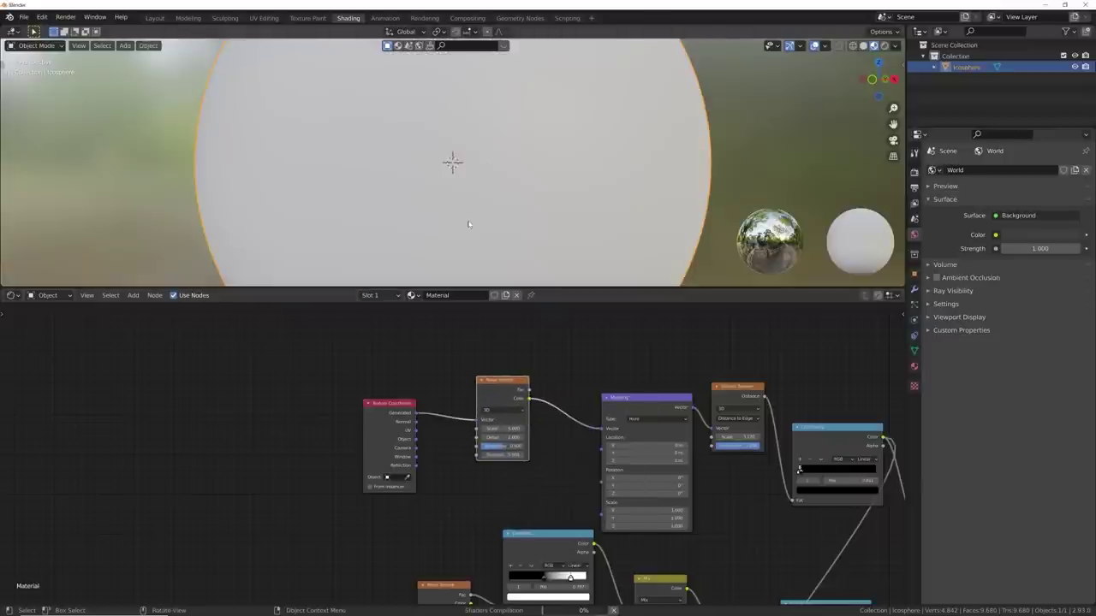
Set the new Noise Texture's Detail to 10.
scroll(468, 400, up, 5)
click(522, 431)
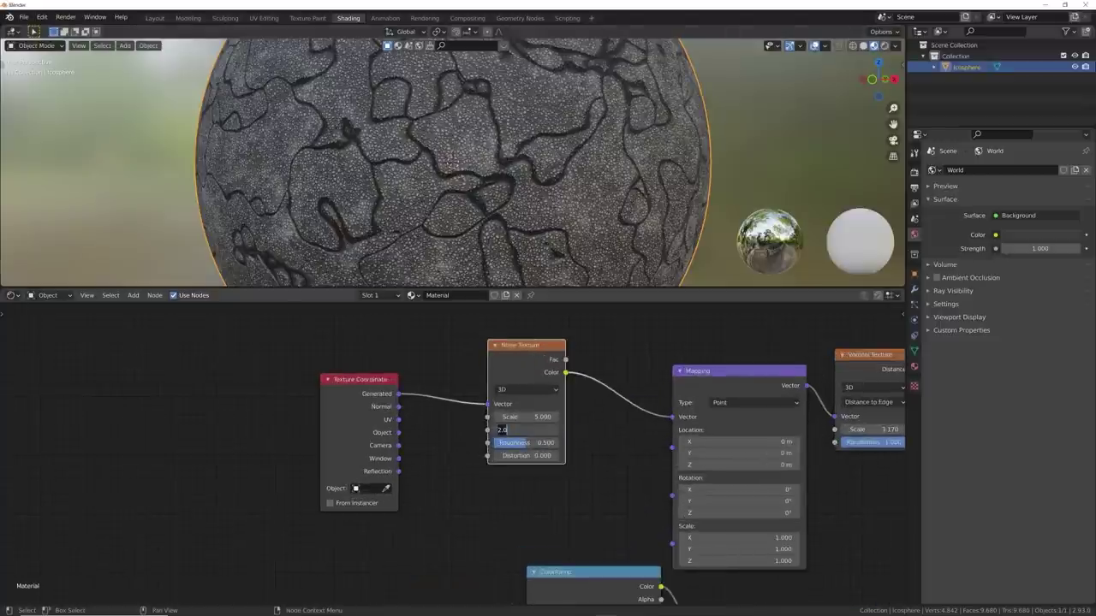
text(10)
key(Return)
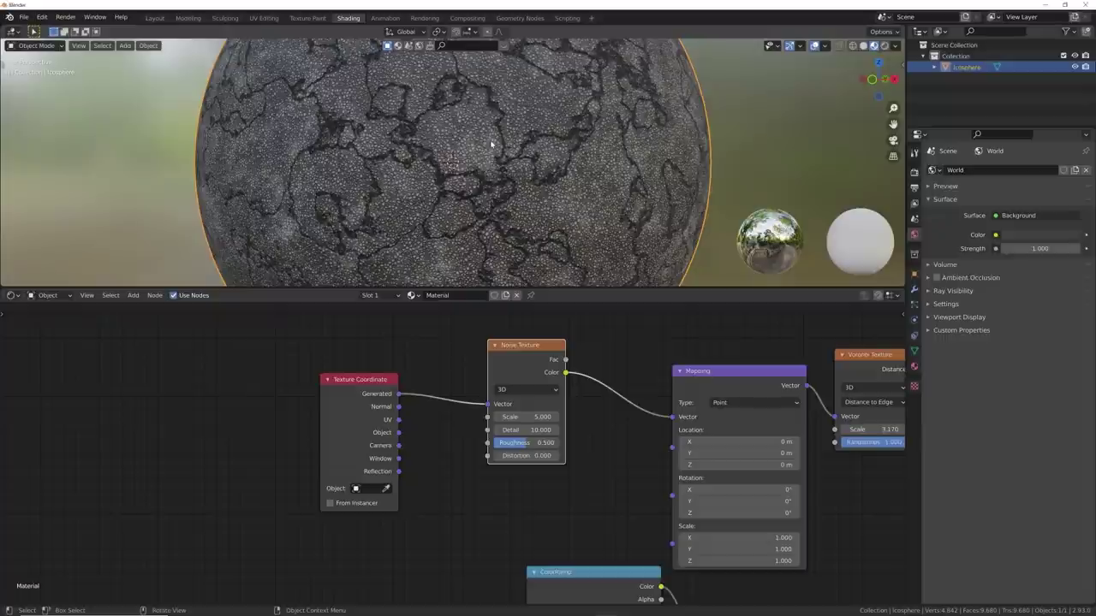
Insert a MixRGB node between the new Noise Texture and the Mapping node.
key(shift+a)
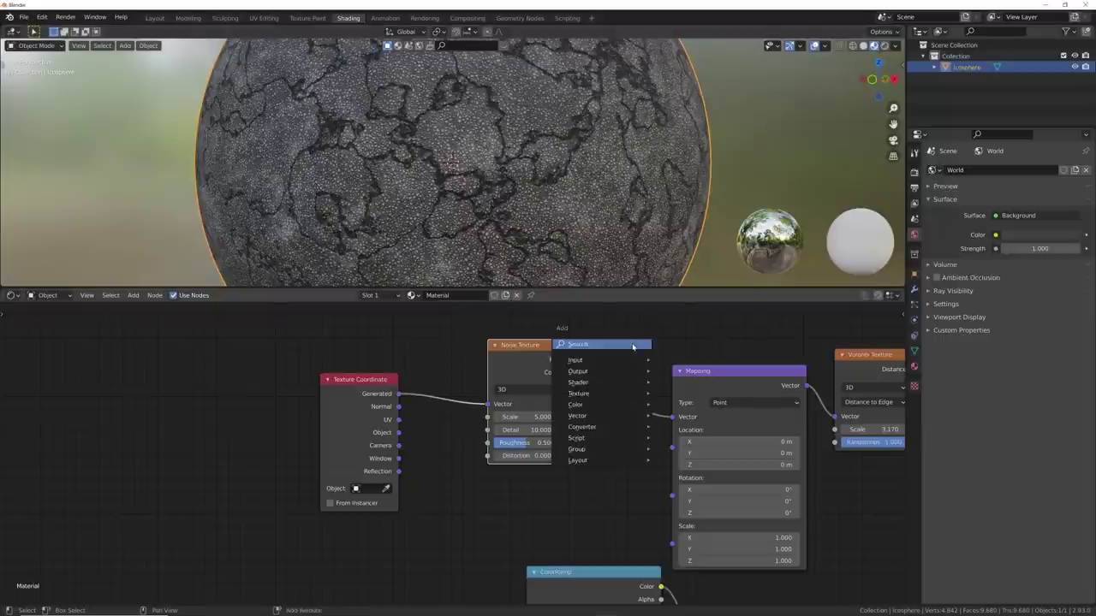
click(634, 348)
text(mix)
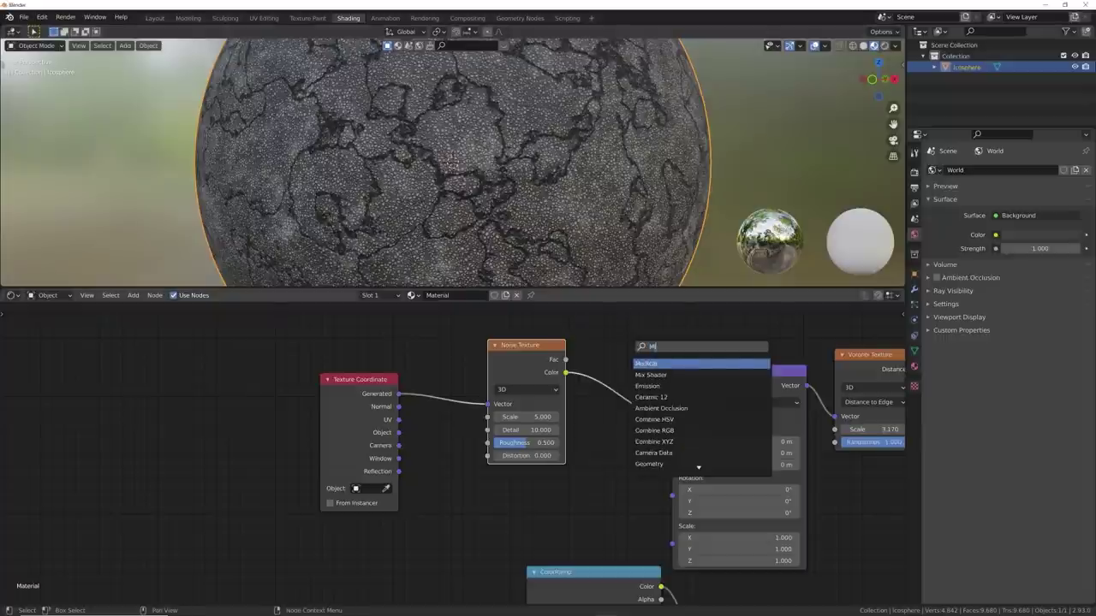
click(651, 366)
click(627, 369)
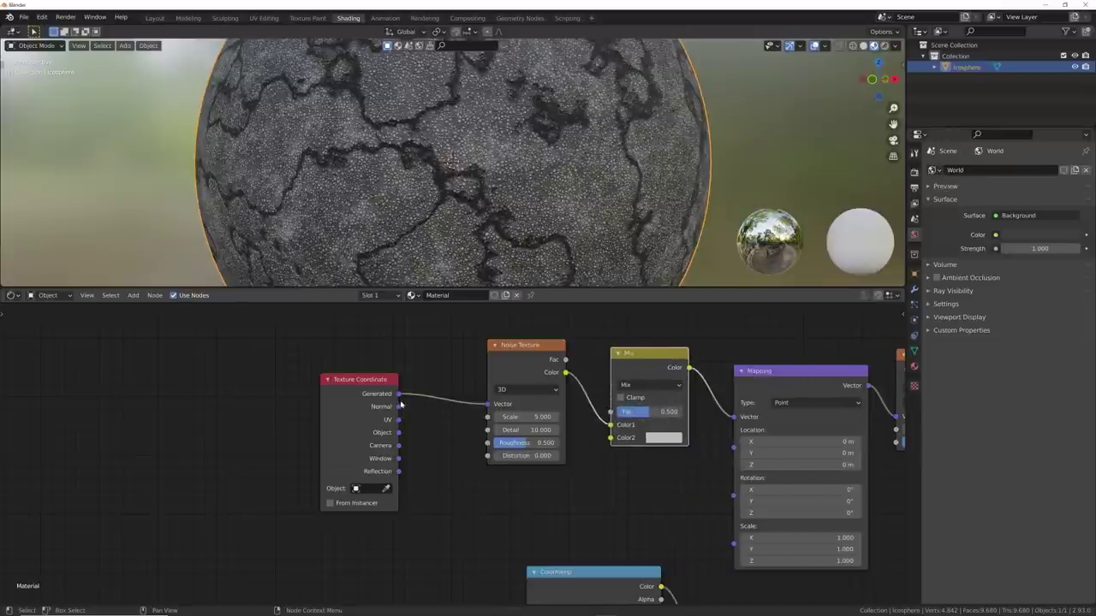
Connect the Texture Coordinate's Object output to both the Noise Texture's Vector and the Mix node's Color2.
drag(399, 432, 495, 409)
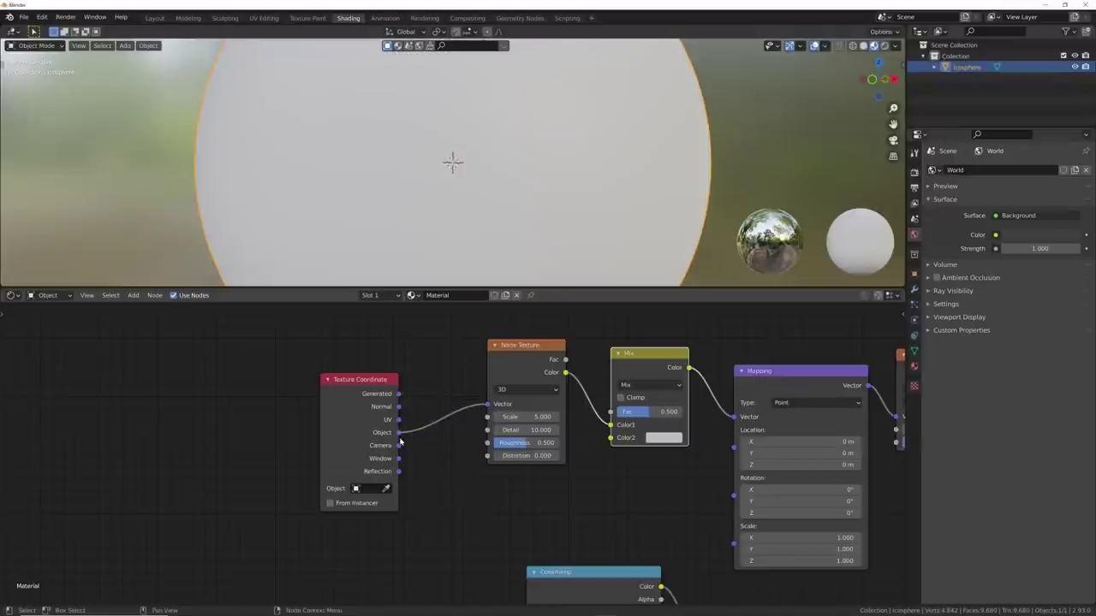
drag(400, 433, 607, 440)
scroll(463, 451, up, 2)
middle_drag(555, 487, 432, 552)
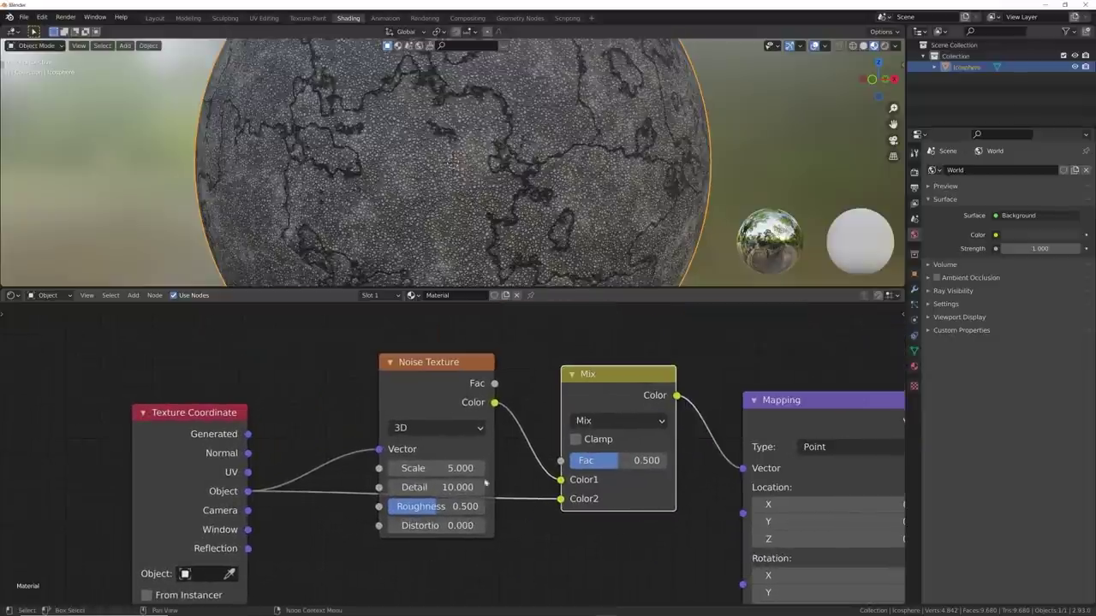
Set the Mix node's Fac to 0.842 to distort the cracks slightly.
drag(594, 461, 648, 461)
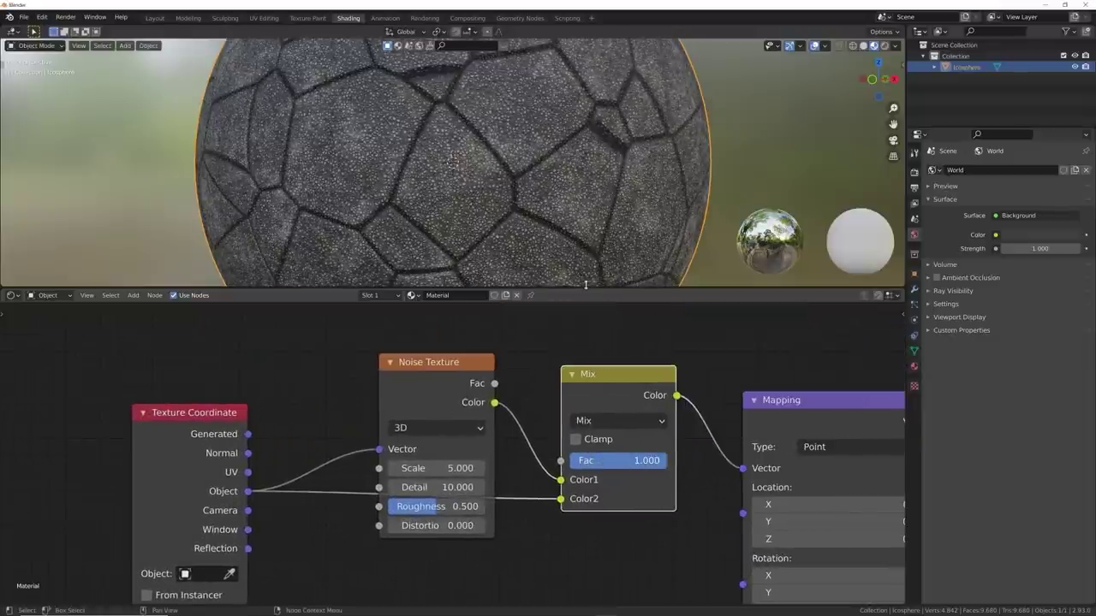
scroll(562, 148, up, 7)
scroll(541, 93, down, 7)
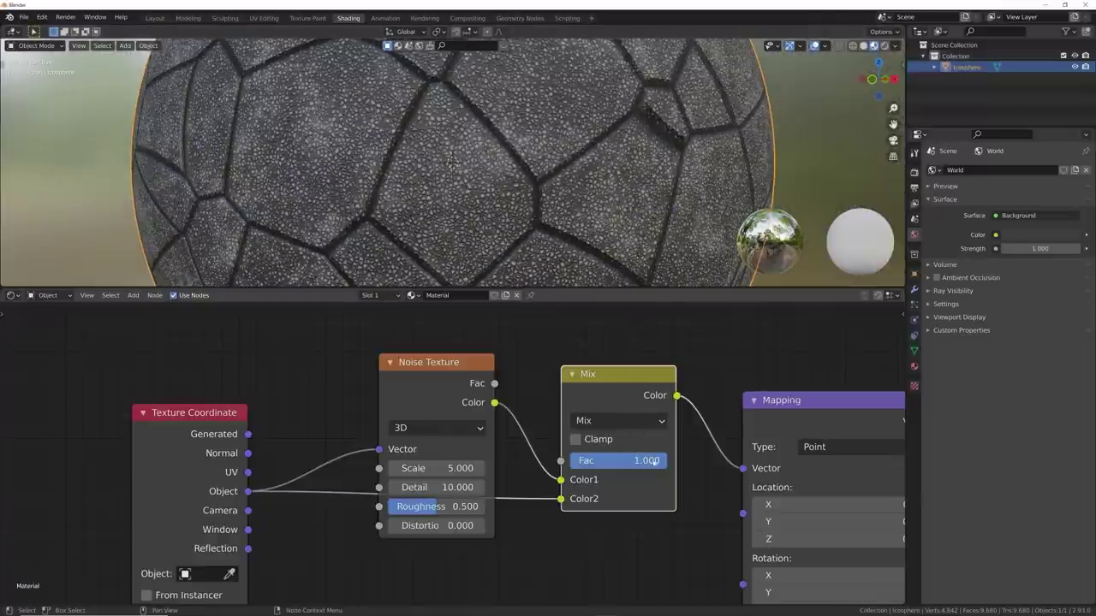
mouse_move(631, 461)
mouse_down()
mouse_move(619, 461)
mouse_move(652, 460)
mouse_up()
scroll(467, 162, down, 4)
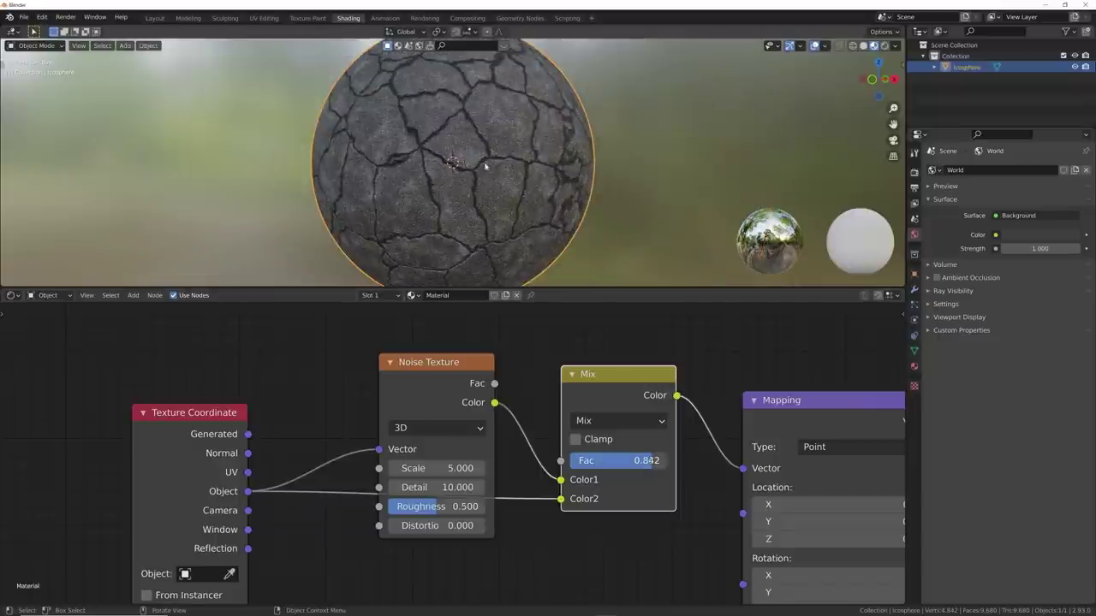
middle_drag(485, 166, 573, 173)
scroll(555, 168, up, 1)
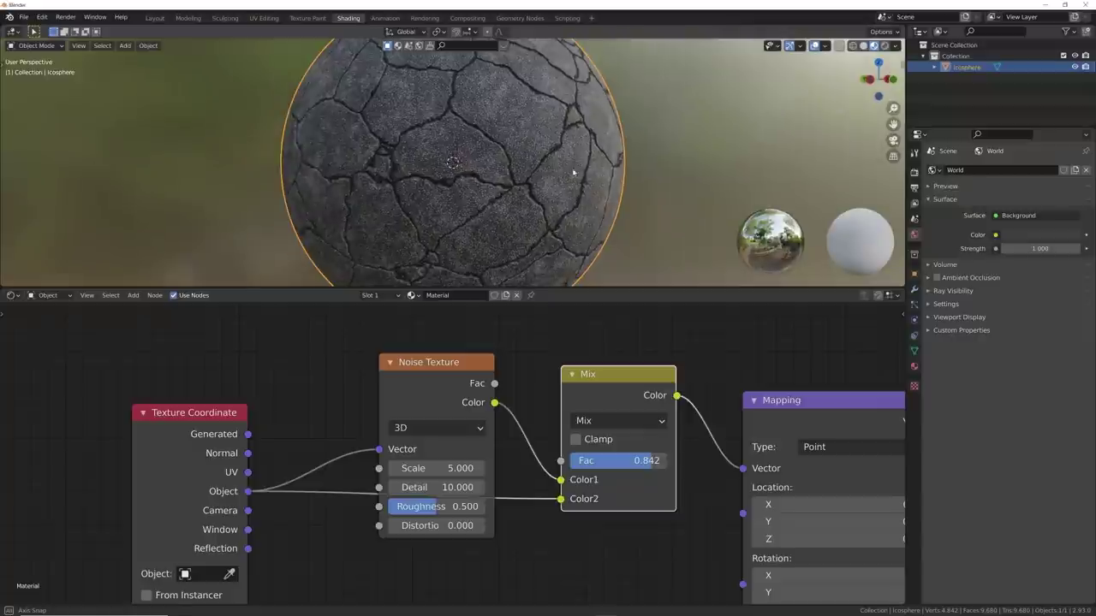
Set the lower Principled BSDF's Base Color to a dark reddish brown with hue 0.047 and saturation 0.577.
middle_drag(491, 381, 411, 337)
scroll(411, 337, down, 4)
middle_drag(667, 403, 565, 408)
middle_drag(680, 523, 559, 307)
middle_drag(584, 411, 490, 349)
scroll(606, 493, up, 1)
middle_drag(606, 495, 473, 402)
scroll(414, 197, up, 2)
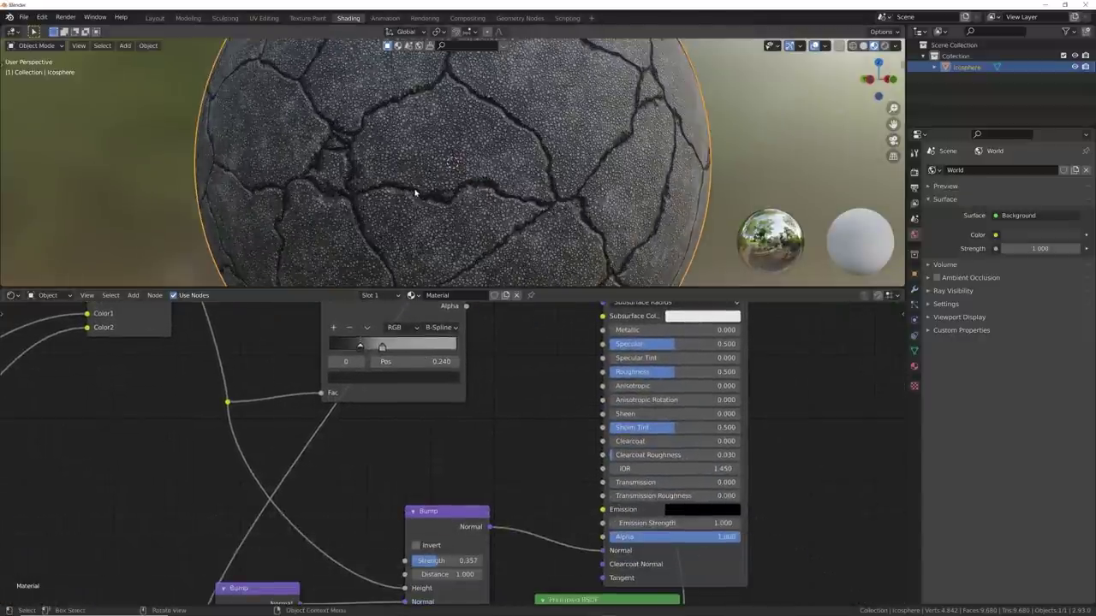
middle_drag(610, 523, 548, 476)
middle_drag(583, 539, 559, 431)
scroll(558, 431, down, 4)
middle_drag(561, 474, 591, 387)
scroll(589, 387, up, 5)
click(566, 410)
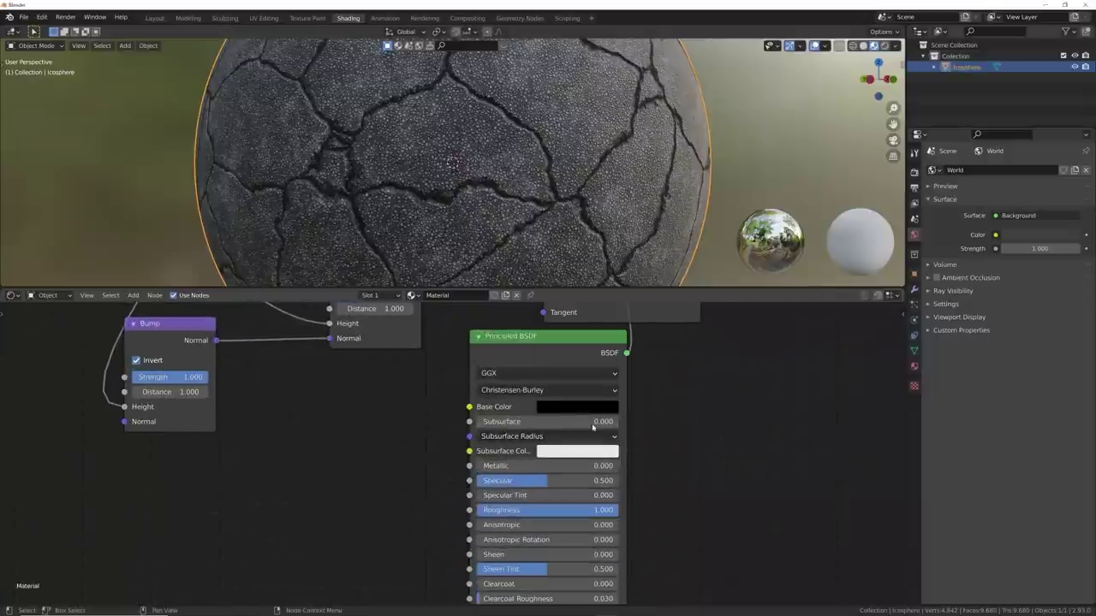
click(586, 409)
drag(649, 310, 654, 298)
click(587, 283)
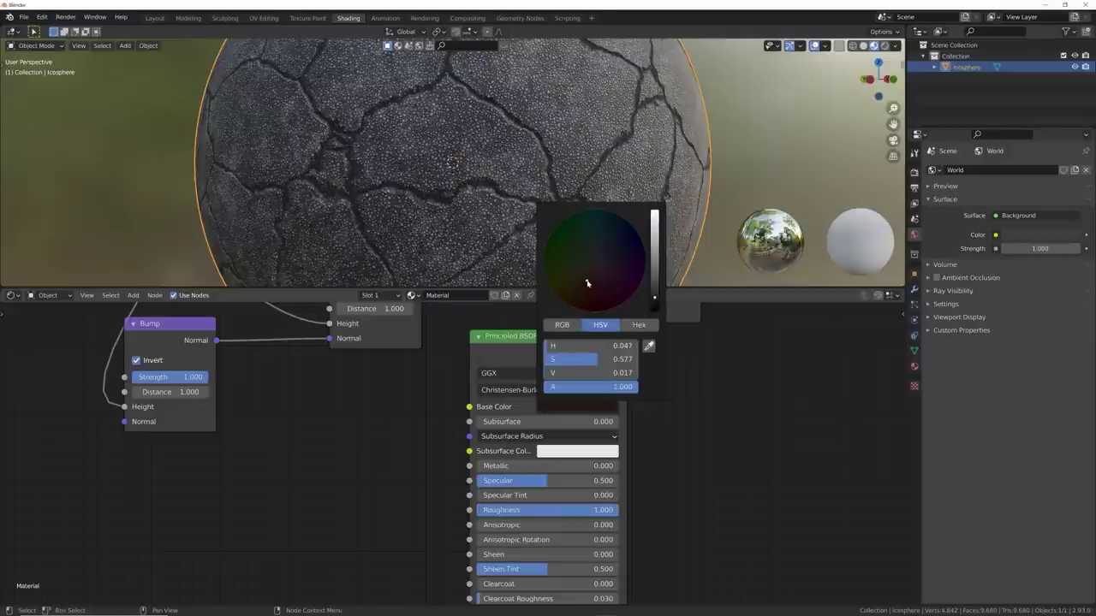
drag(656, 297, 655, 286)
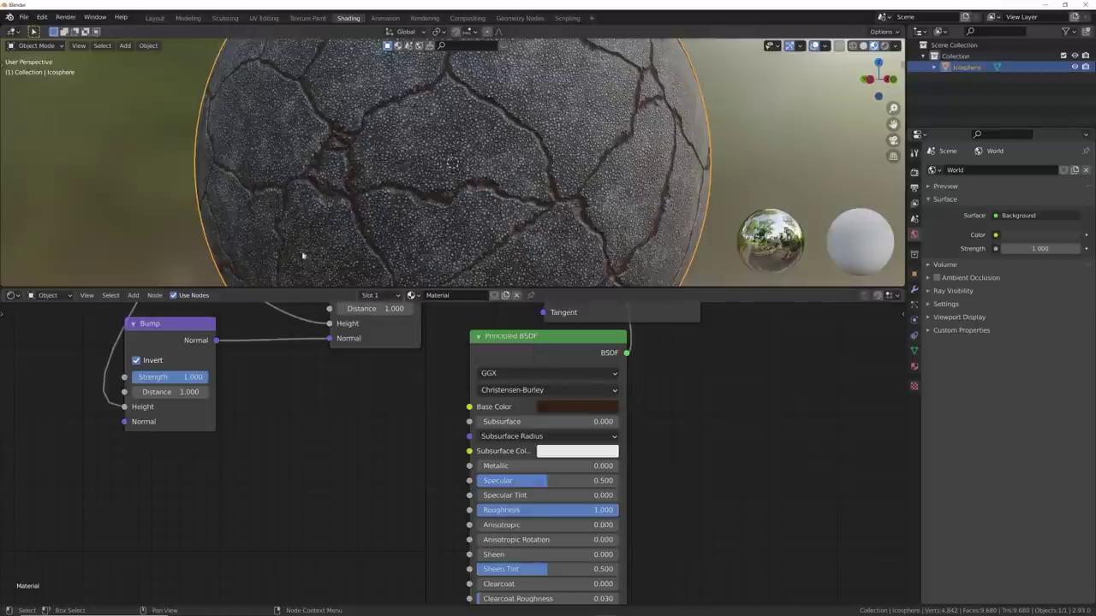
scroll(416, 179, down, 3)
middle_drag(379, 185, 435, 176)
click(659, 198)
scroll(559, 174, up, 1)
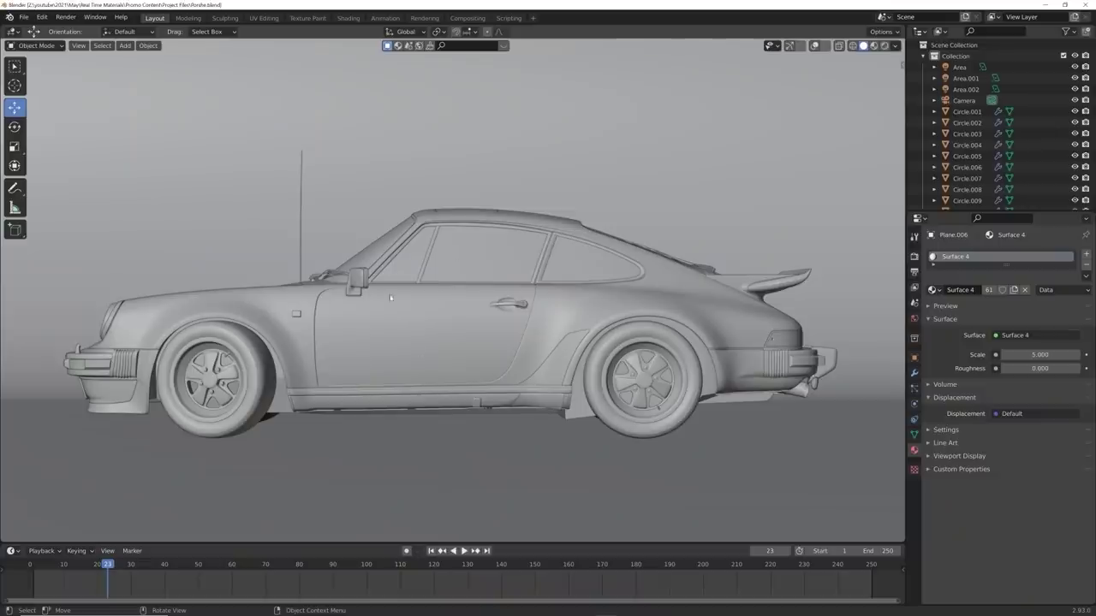
Show the Porsche in material preview and apply the abstract Beu Metal 3 Realtime Material to its body.
click(873, 46)
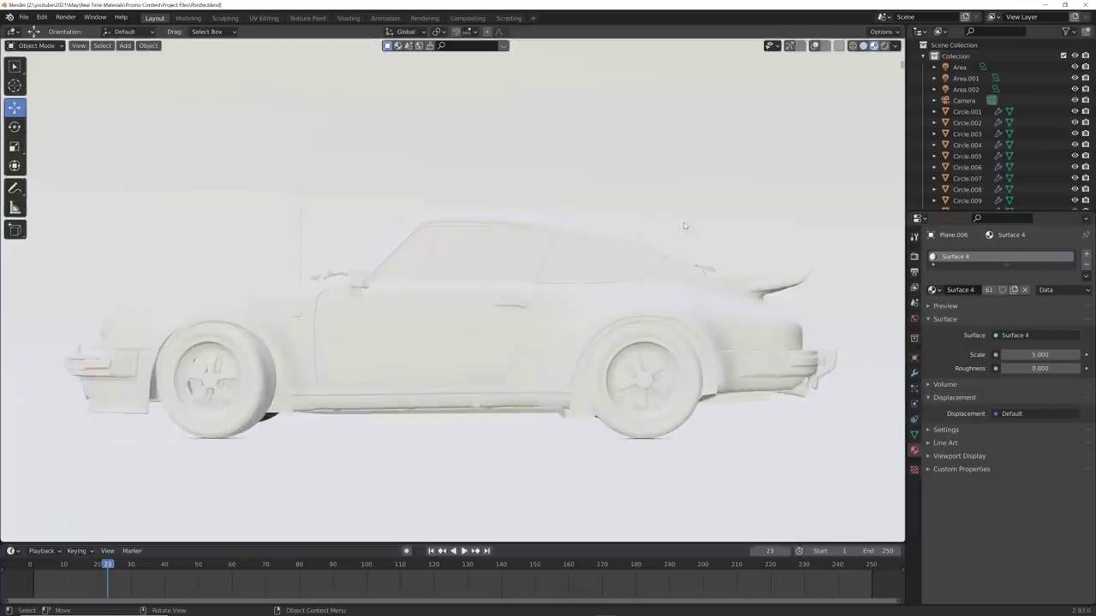
click(402, 315)
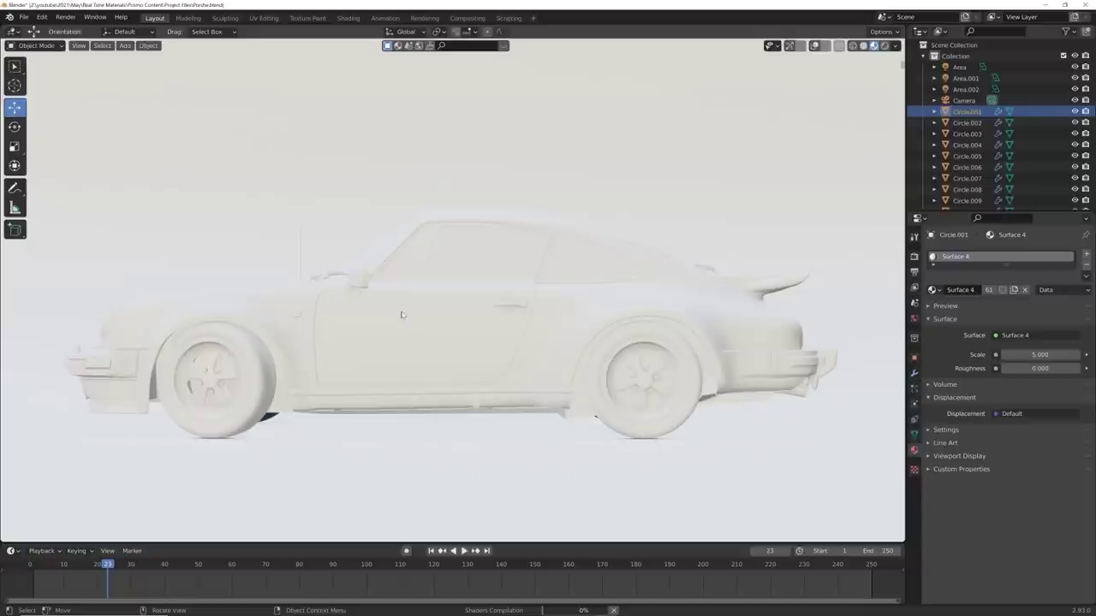
key(shift+a)
mouse_move(461, 259)
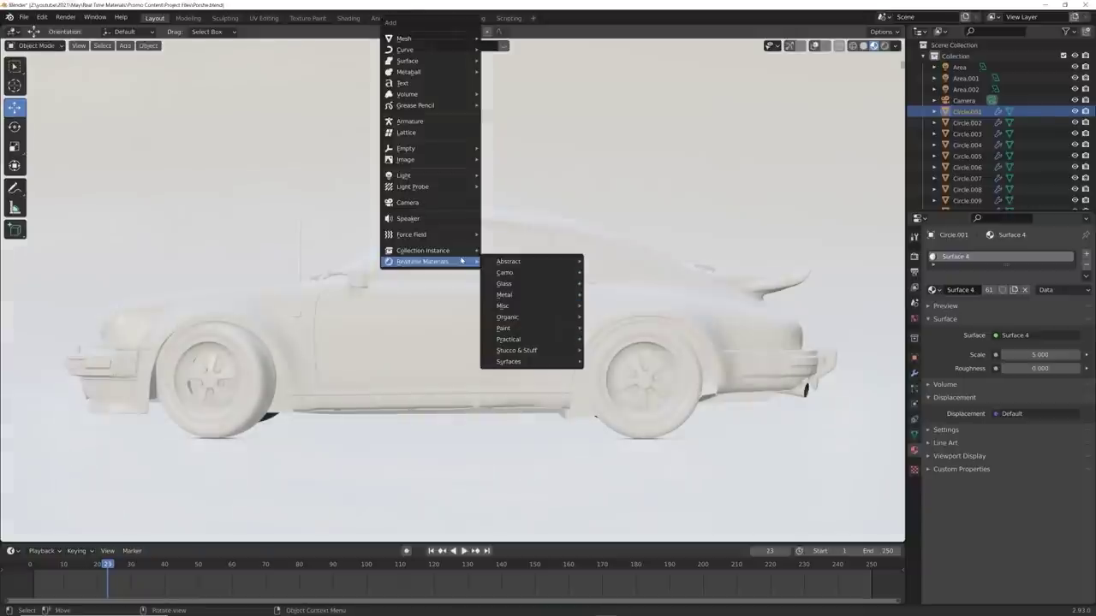
mouse_move(526, 367)
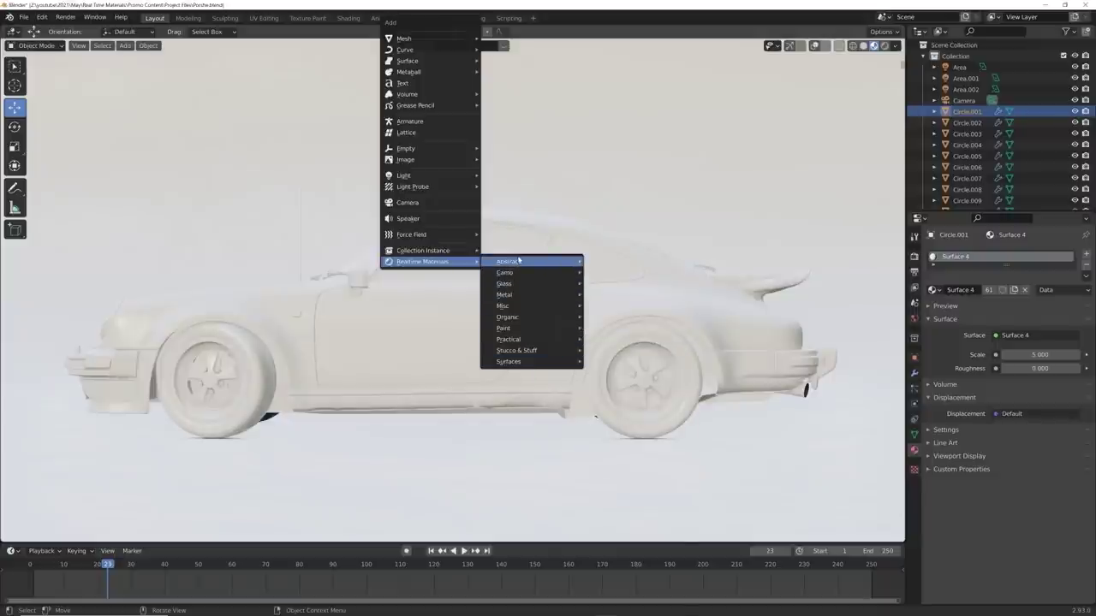
mouse_move(520, 261)
click(616, 284)
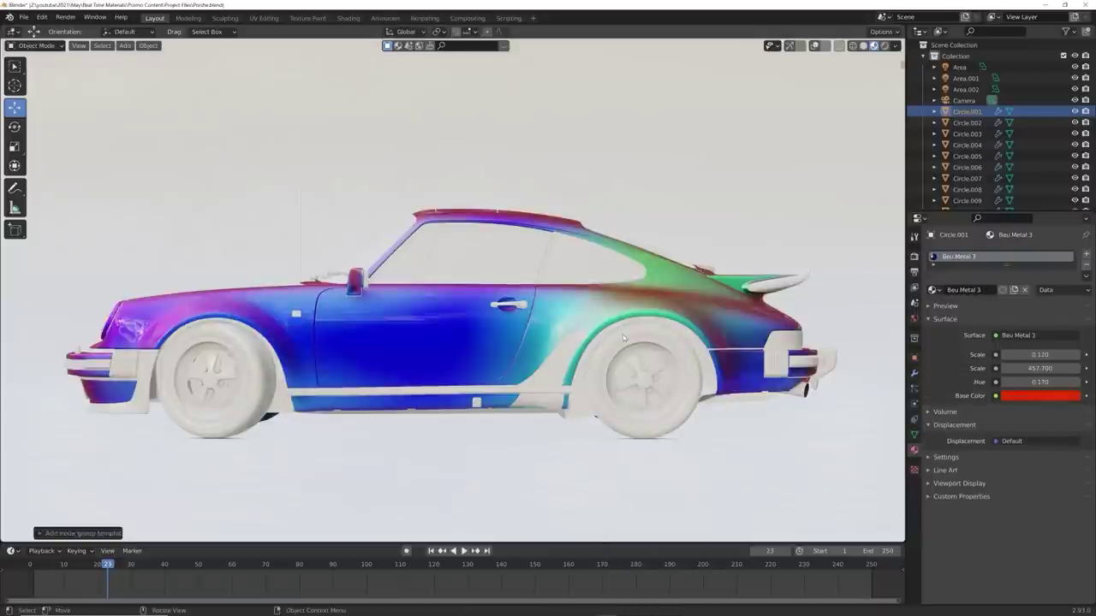
Switch the viewport to rendered shading and set the Beu Metal 3 Base Color to bright green.
click(884, 46)
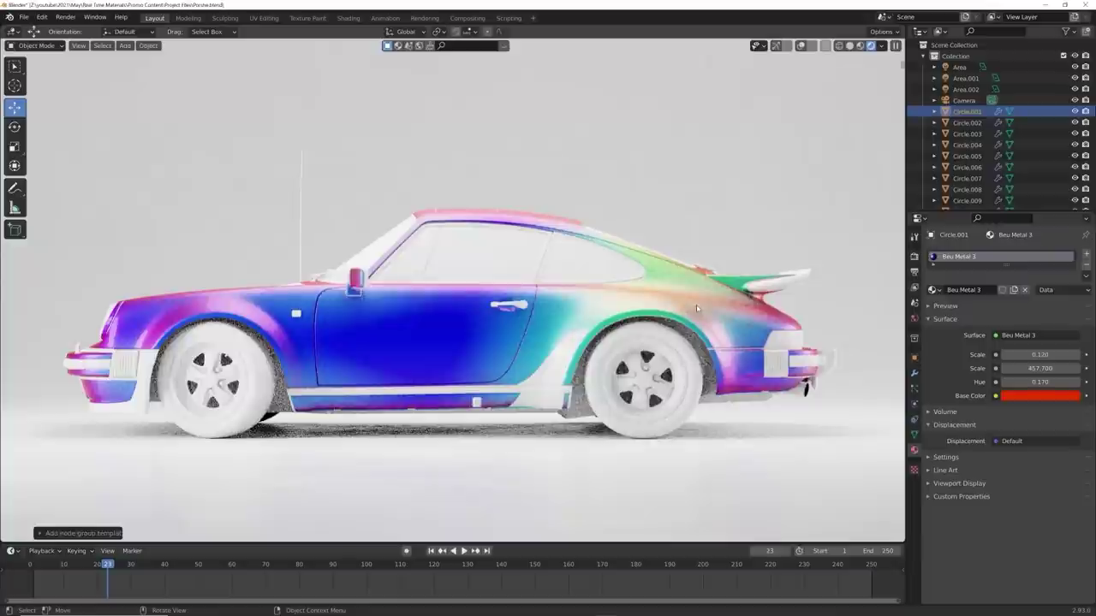
click(1020, 397)
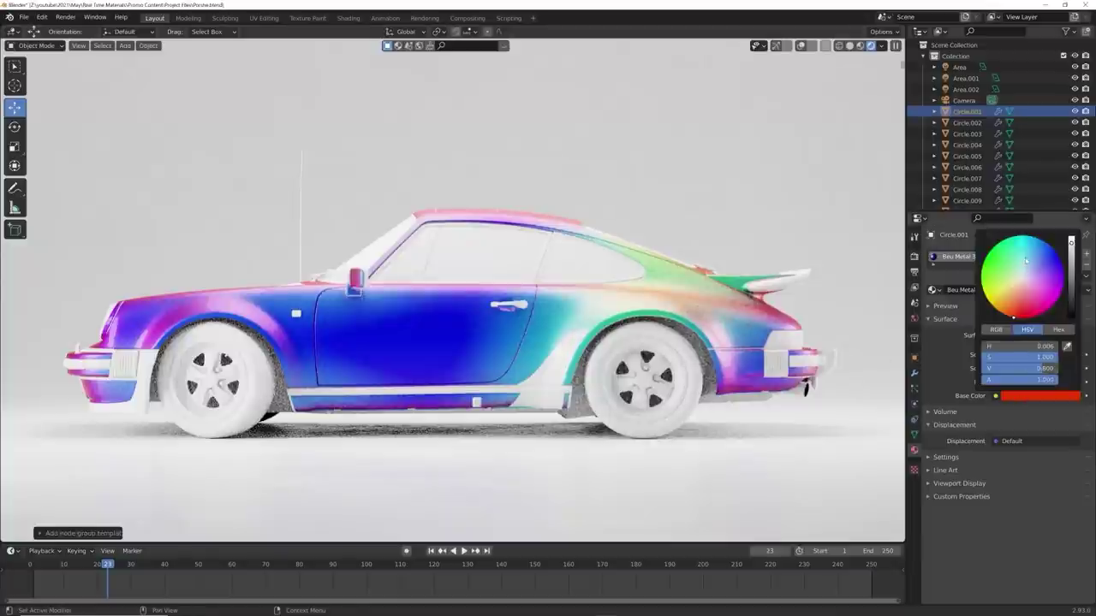
click(993, 255)
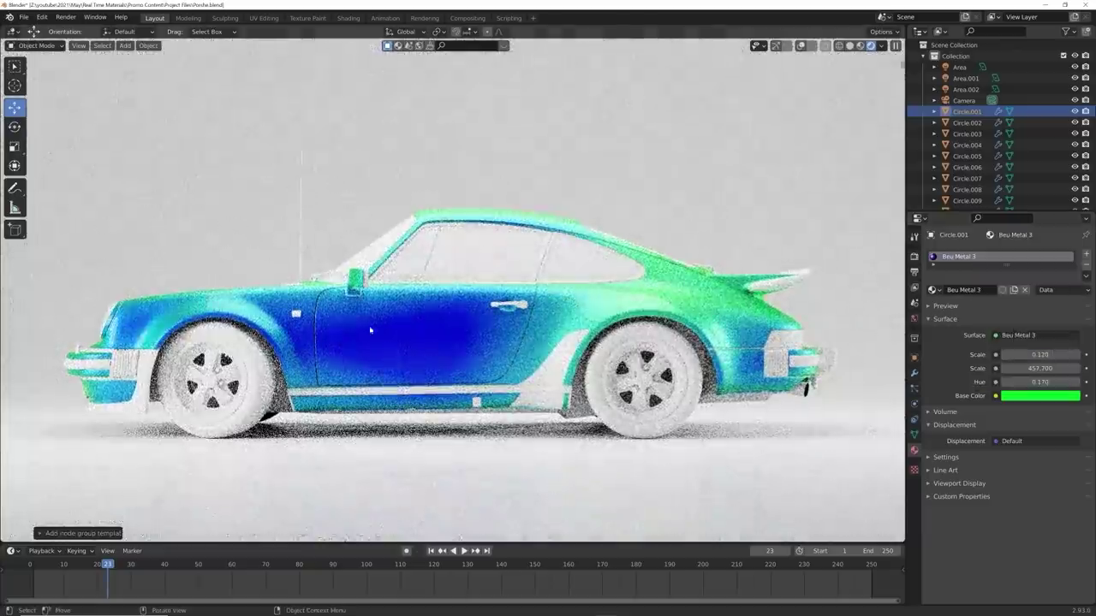
Replace the car body's material with the Paint 10 Realtime Material.
key(shift+a)
mouse_move(490, 319)
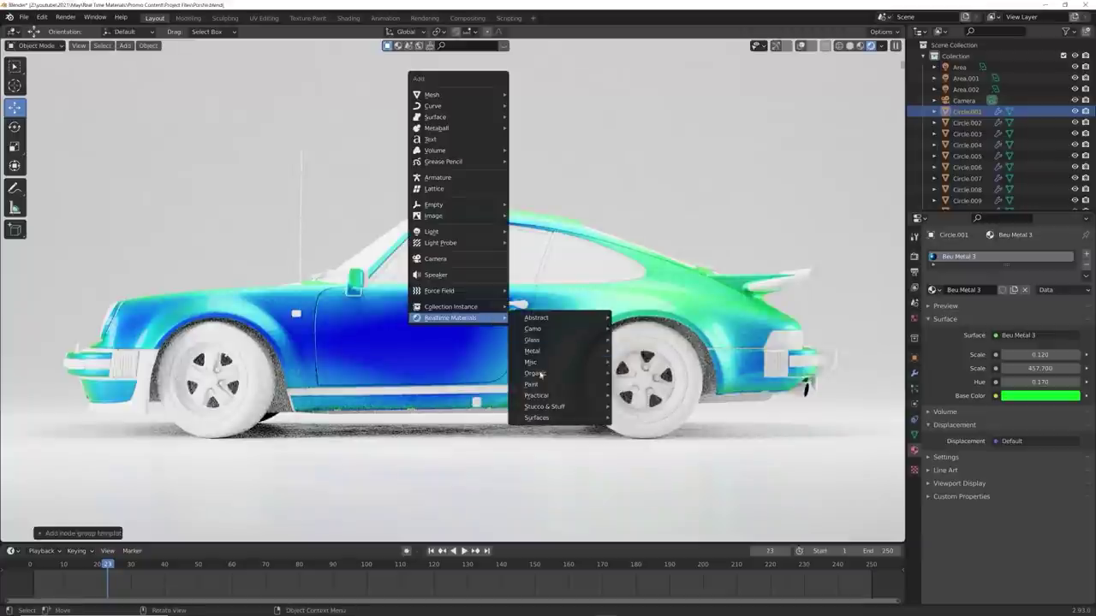
mouse_move(552, 391)
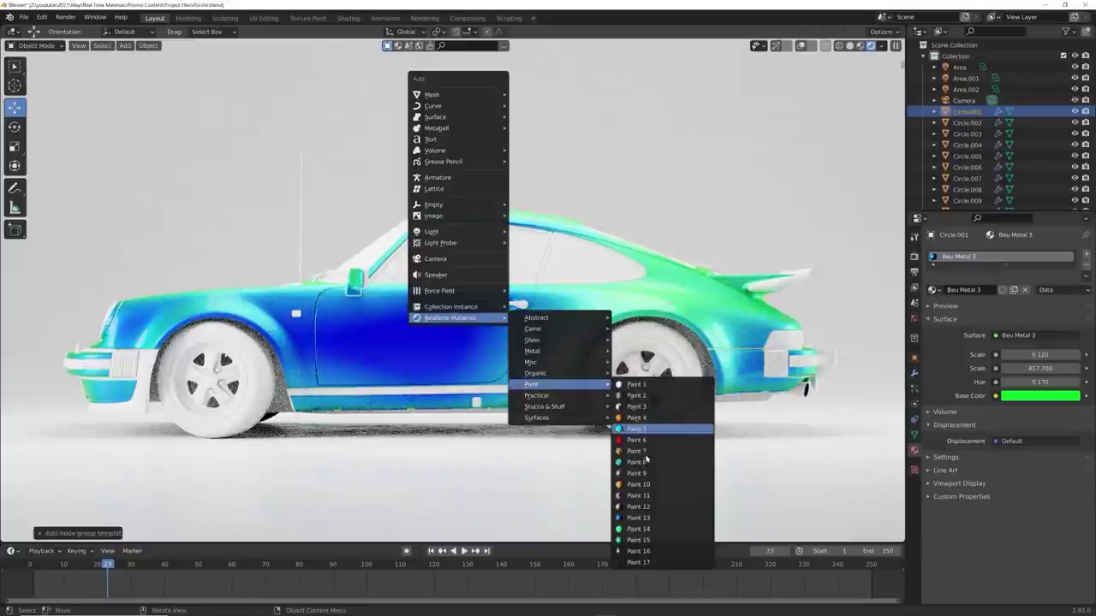
click(638, 484)
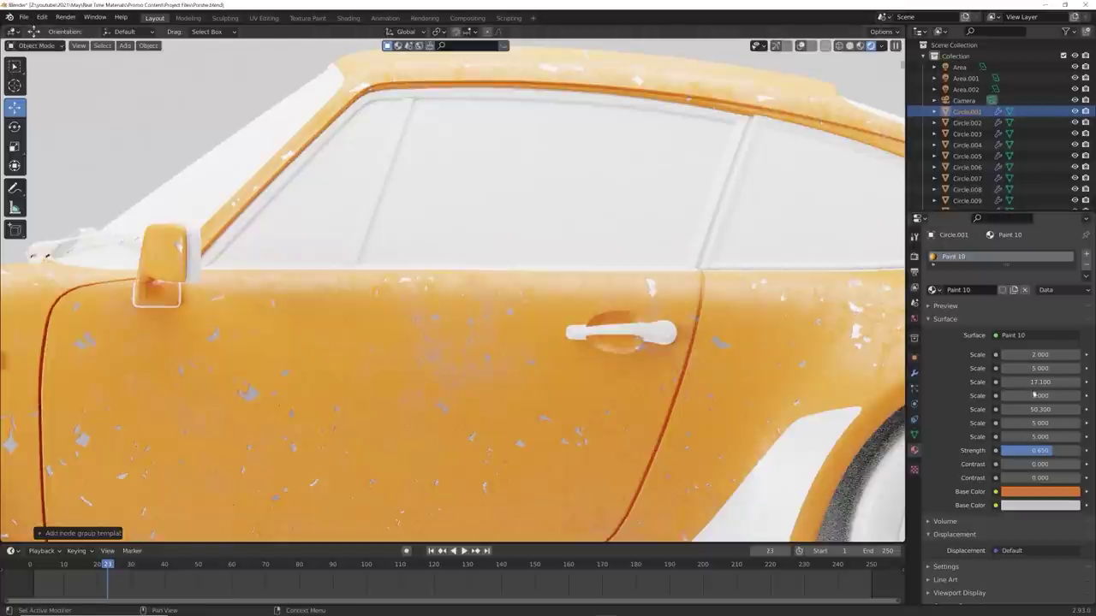
Set the first Base Color of Paint 10 to a saturated blue.
click(1034, 493)
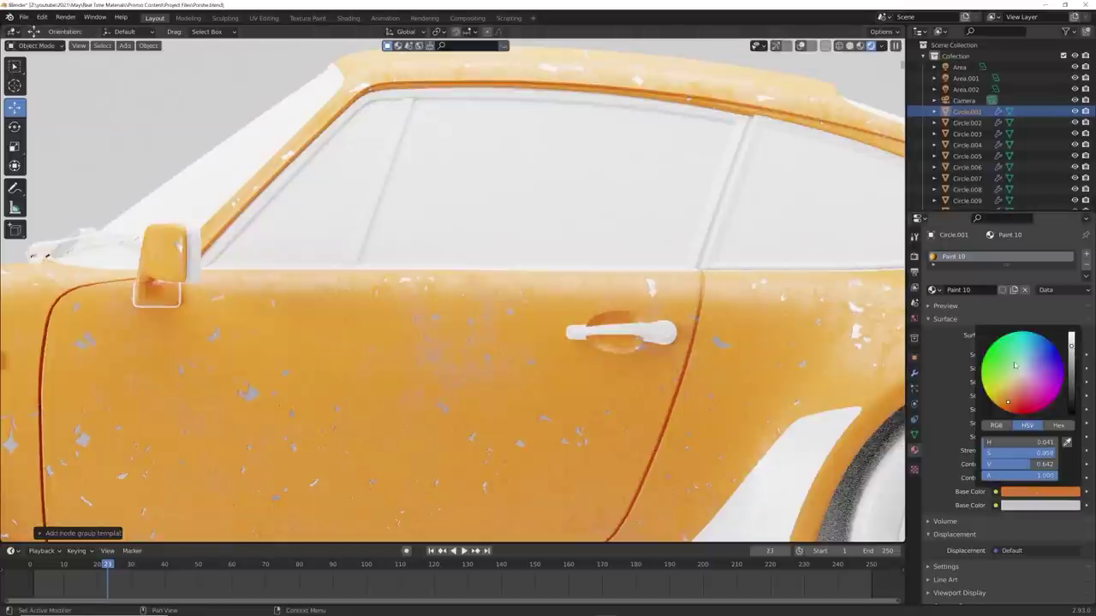
click(1011, 349)
drag(1029, 345, 1050, 346)
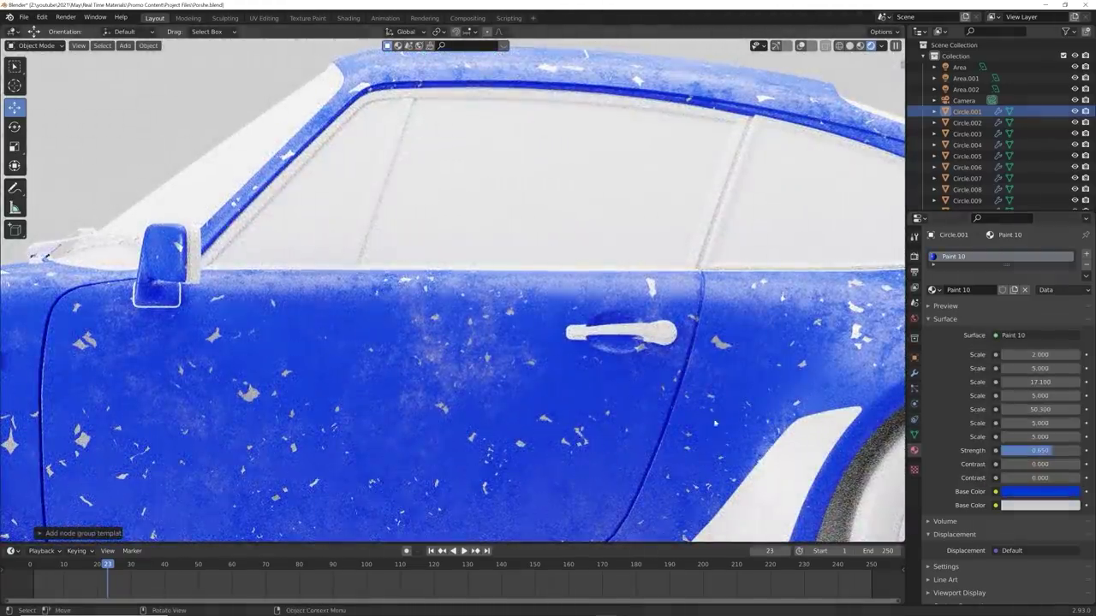
Set Paint 10's first four Scale values to -2.5, 11.3, 20.5 and 5.6 and the sixth to 8.9, then preview the car in rendered shading.
drag(1040, 396, 1046, 396)
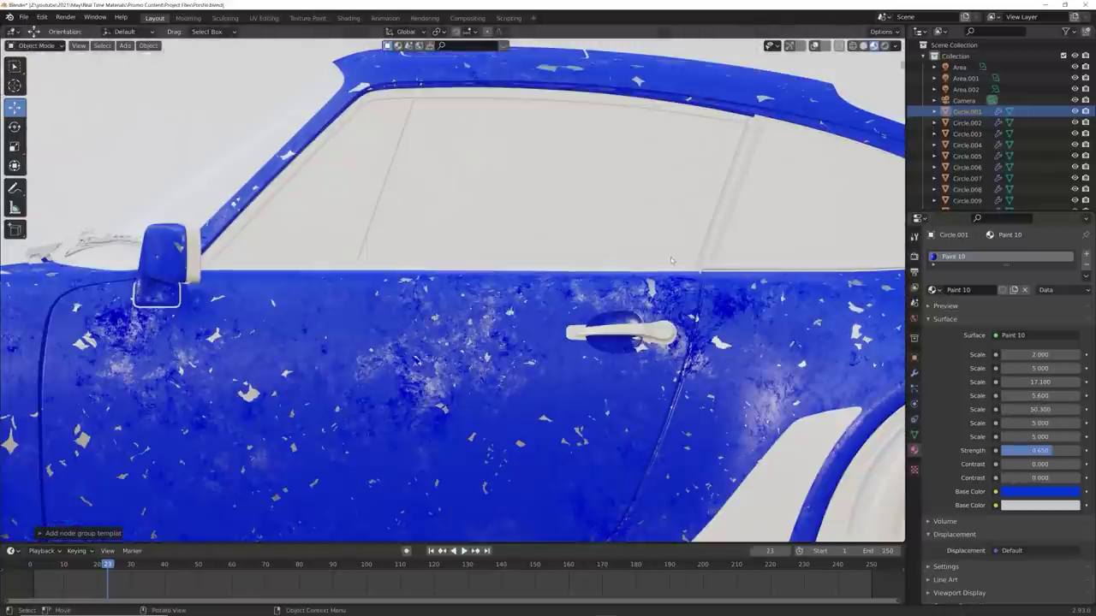
scroll(580, 305, down, 4)
scroll(558, 292, up, 2)
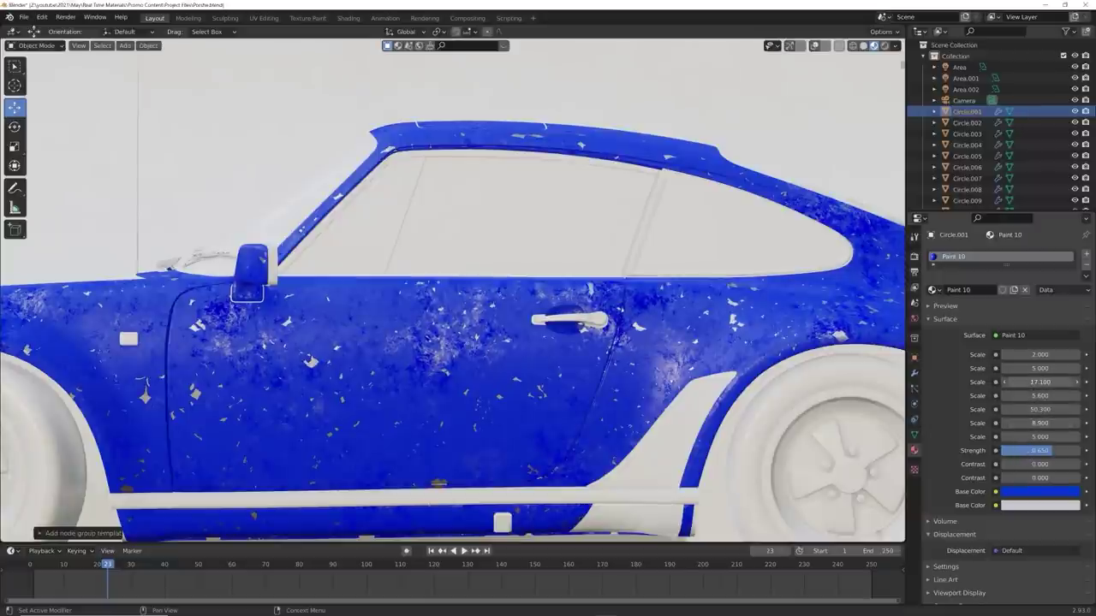
mouse_move(1030, 382)
mouse_down()
mouse_move(1059, 382)
mouse_move(1068, 368)
mouse_move(1027, 369)
mouse_move(1049, 355)
mouse_move(998, 354)
mouse_move(1026, 359)
mouse_up()
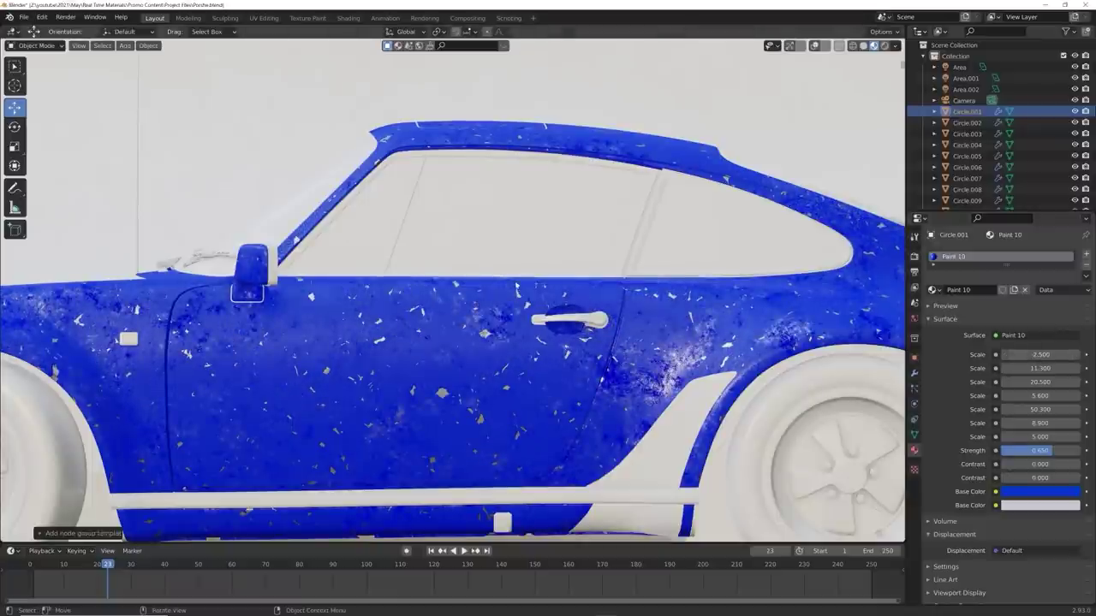
click(885, 47)
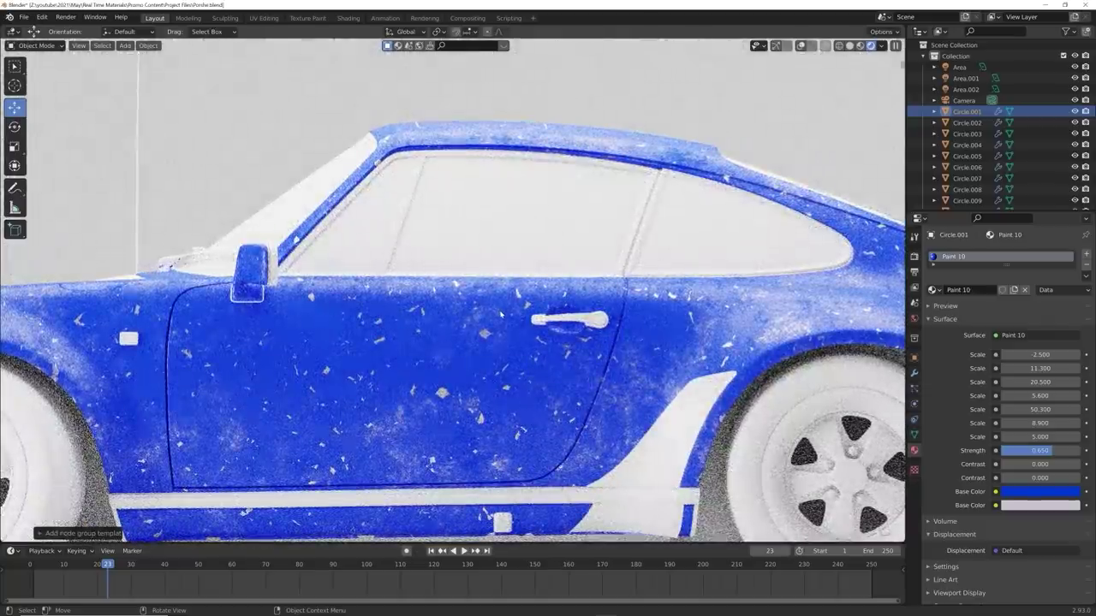
scroll(684, 391, down, 3)
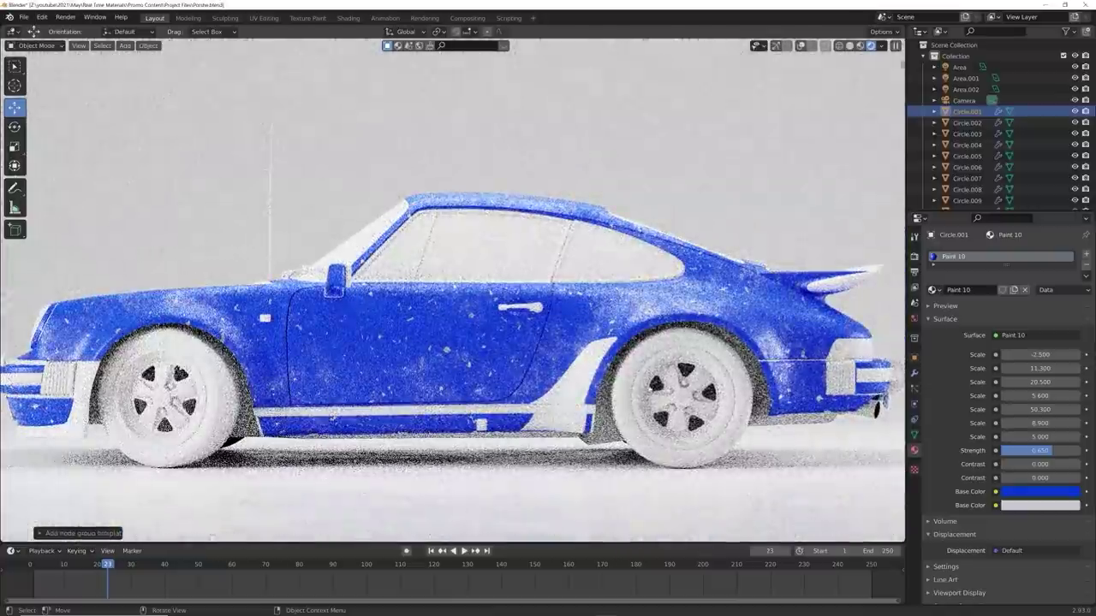
Apply the Surface 5 Realtime Material to the white trim piece in front of the rear wheel.
click(755, 402)
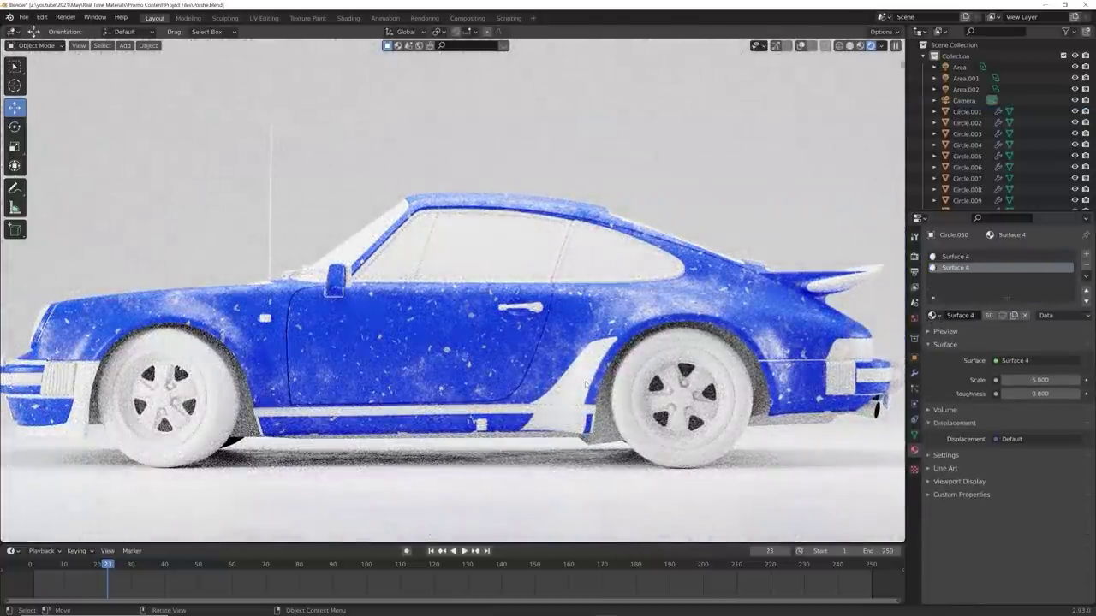
click(586, 384)
key(shift+a)
mouse_move(586, 383)
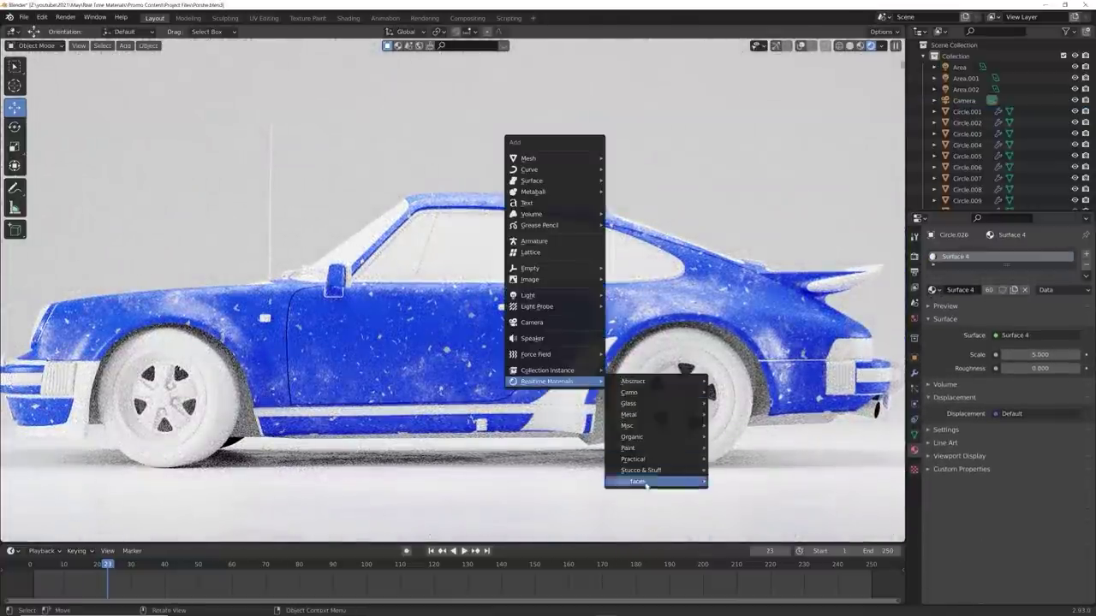
mouse_move(646, 486)
click(738, 393)
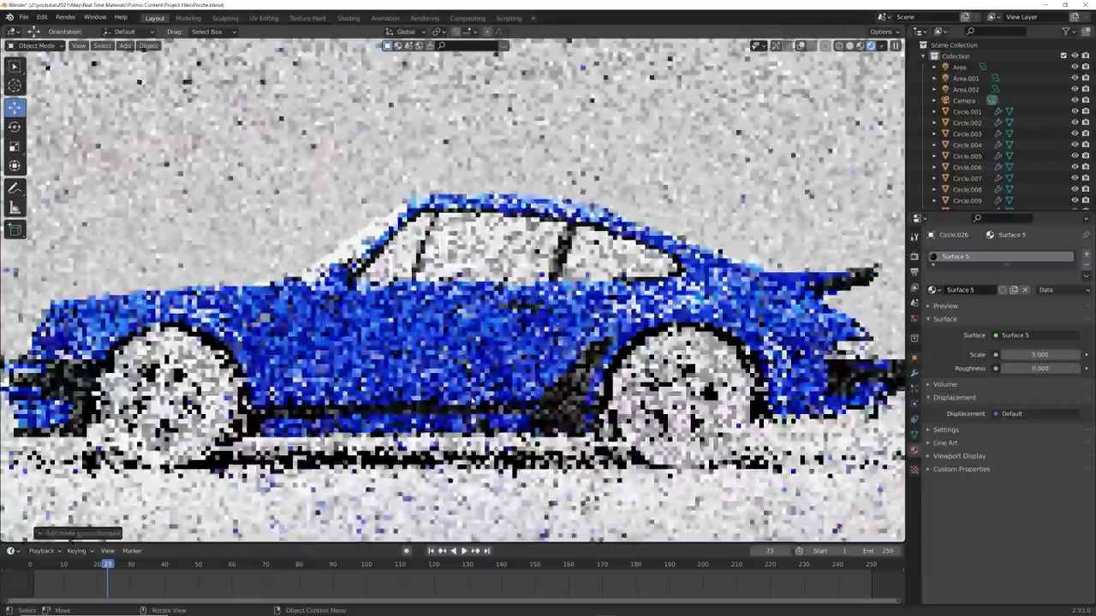